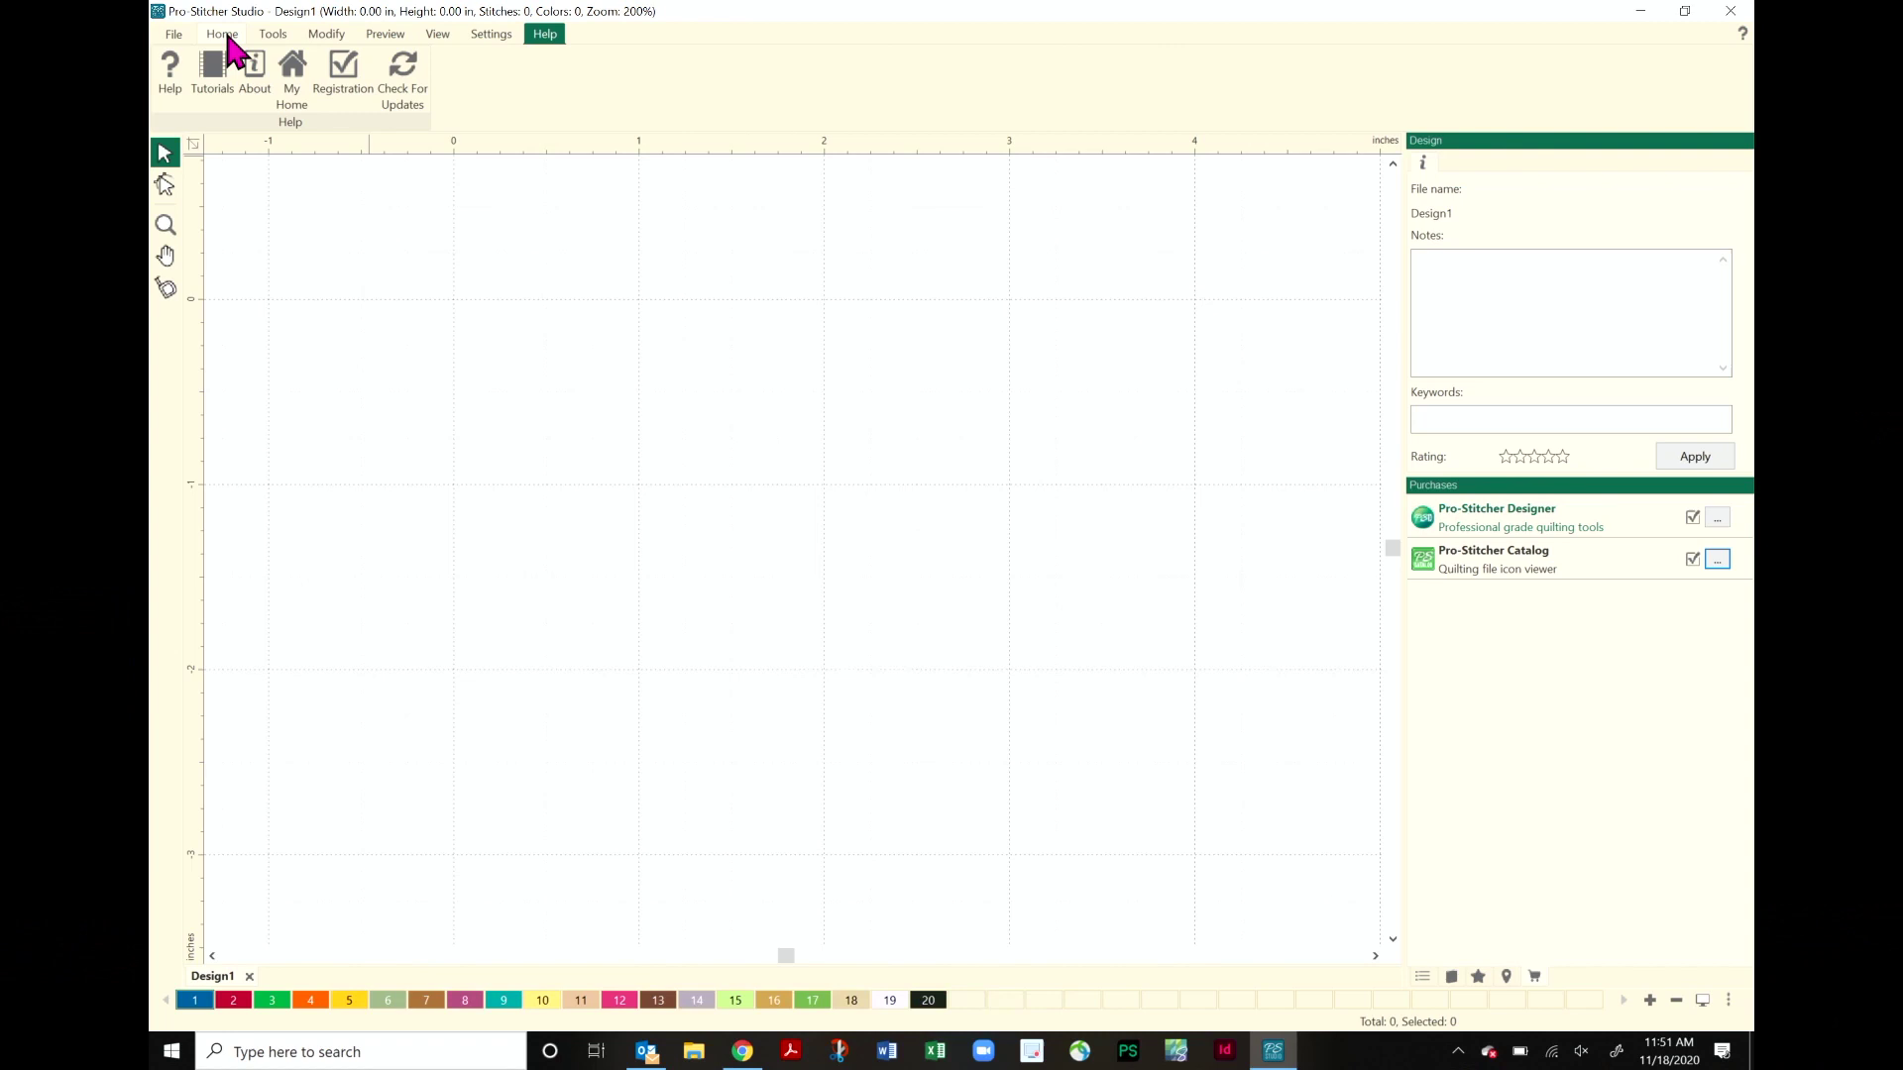
# - Switch the ribbon to the Home tab to show file and library commands
pyautogui.click(224, 36)
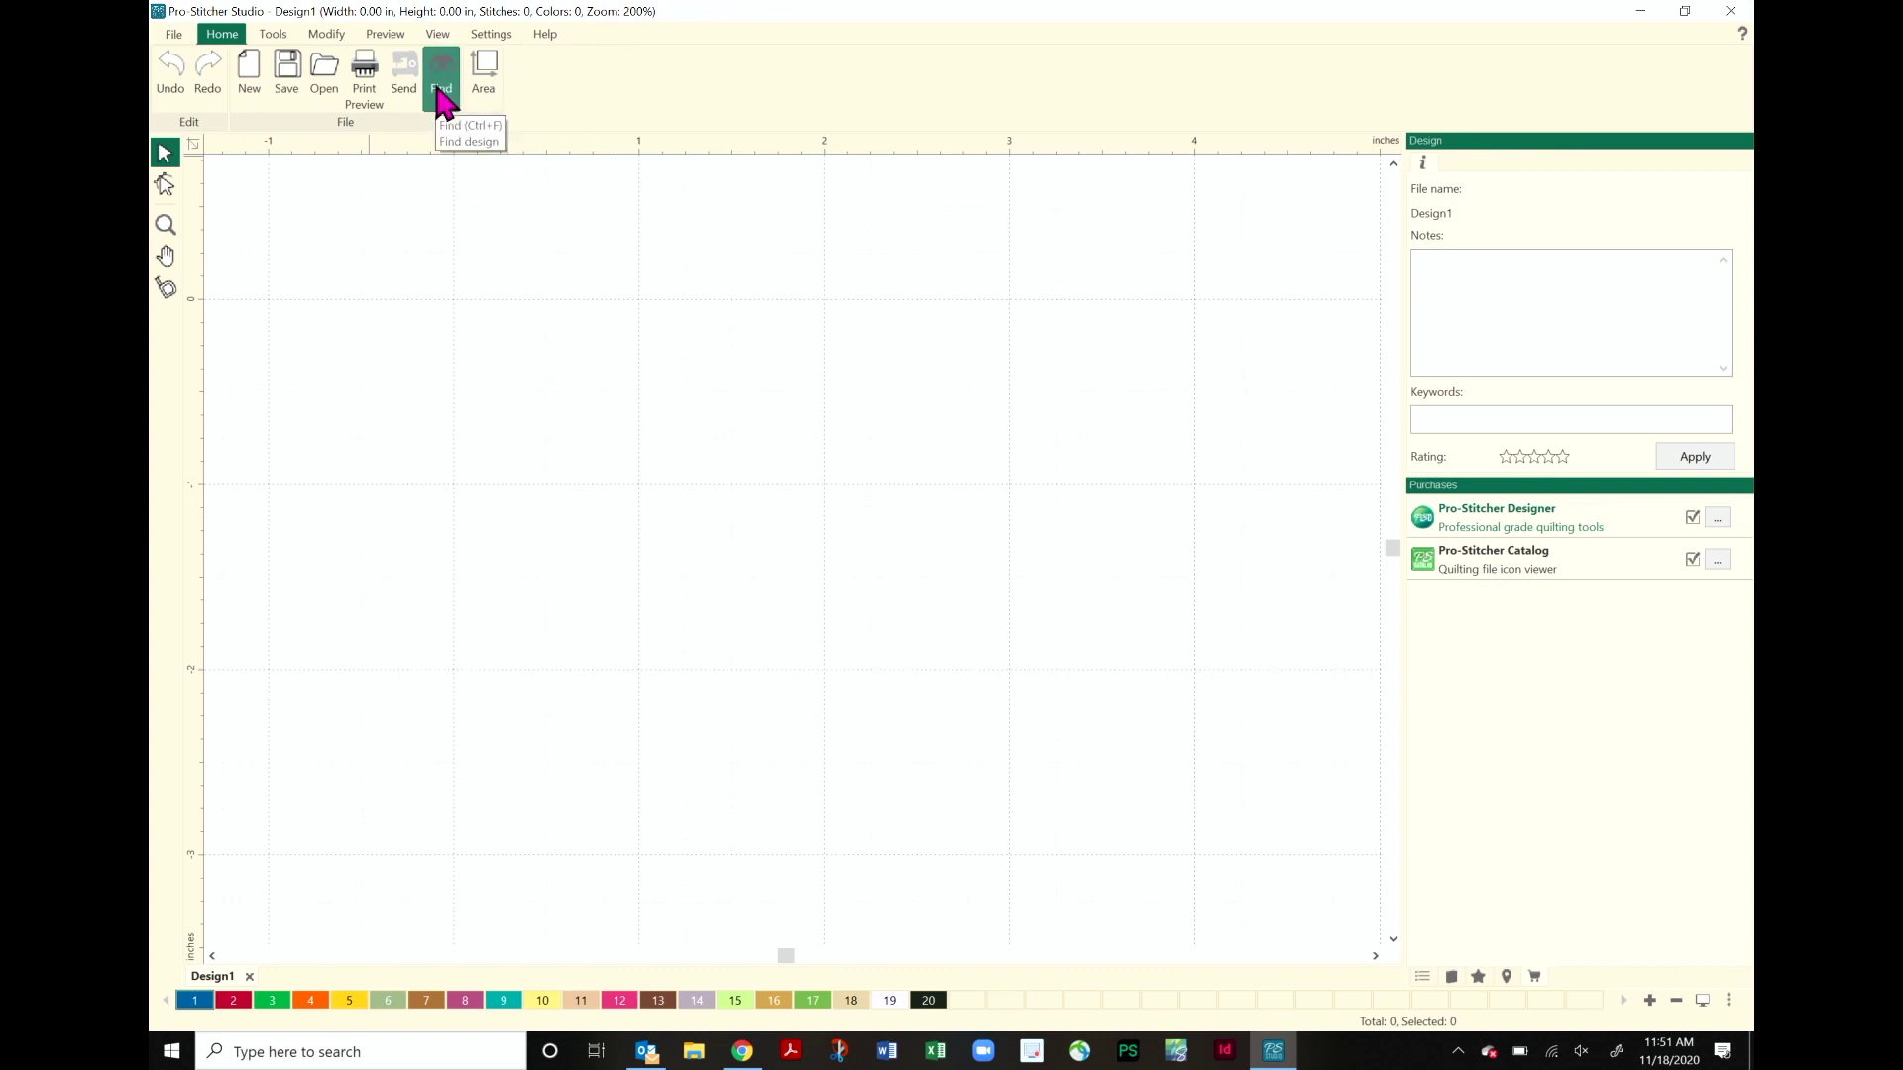
# - Open the Find dialog, move it to the canvas centre, and focus the Keywords field
pyautogui.click(439, 97)
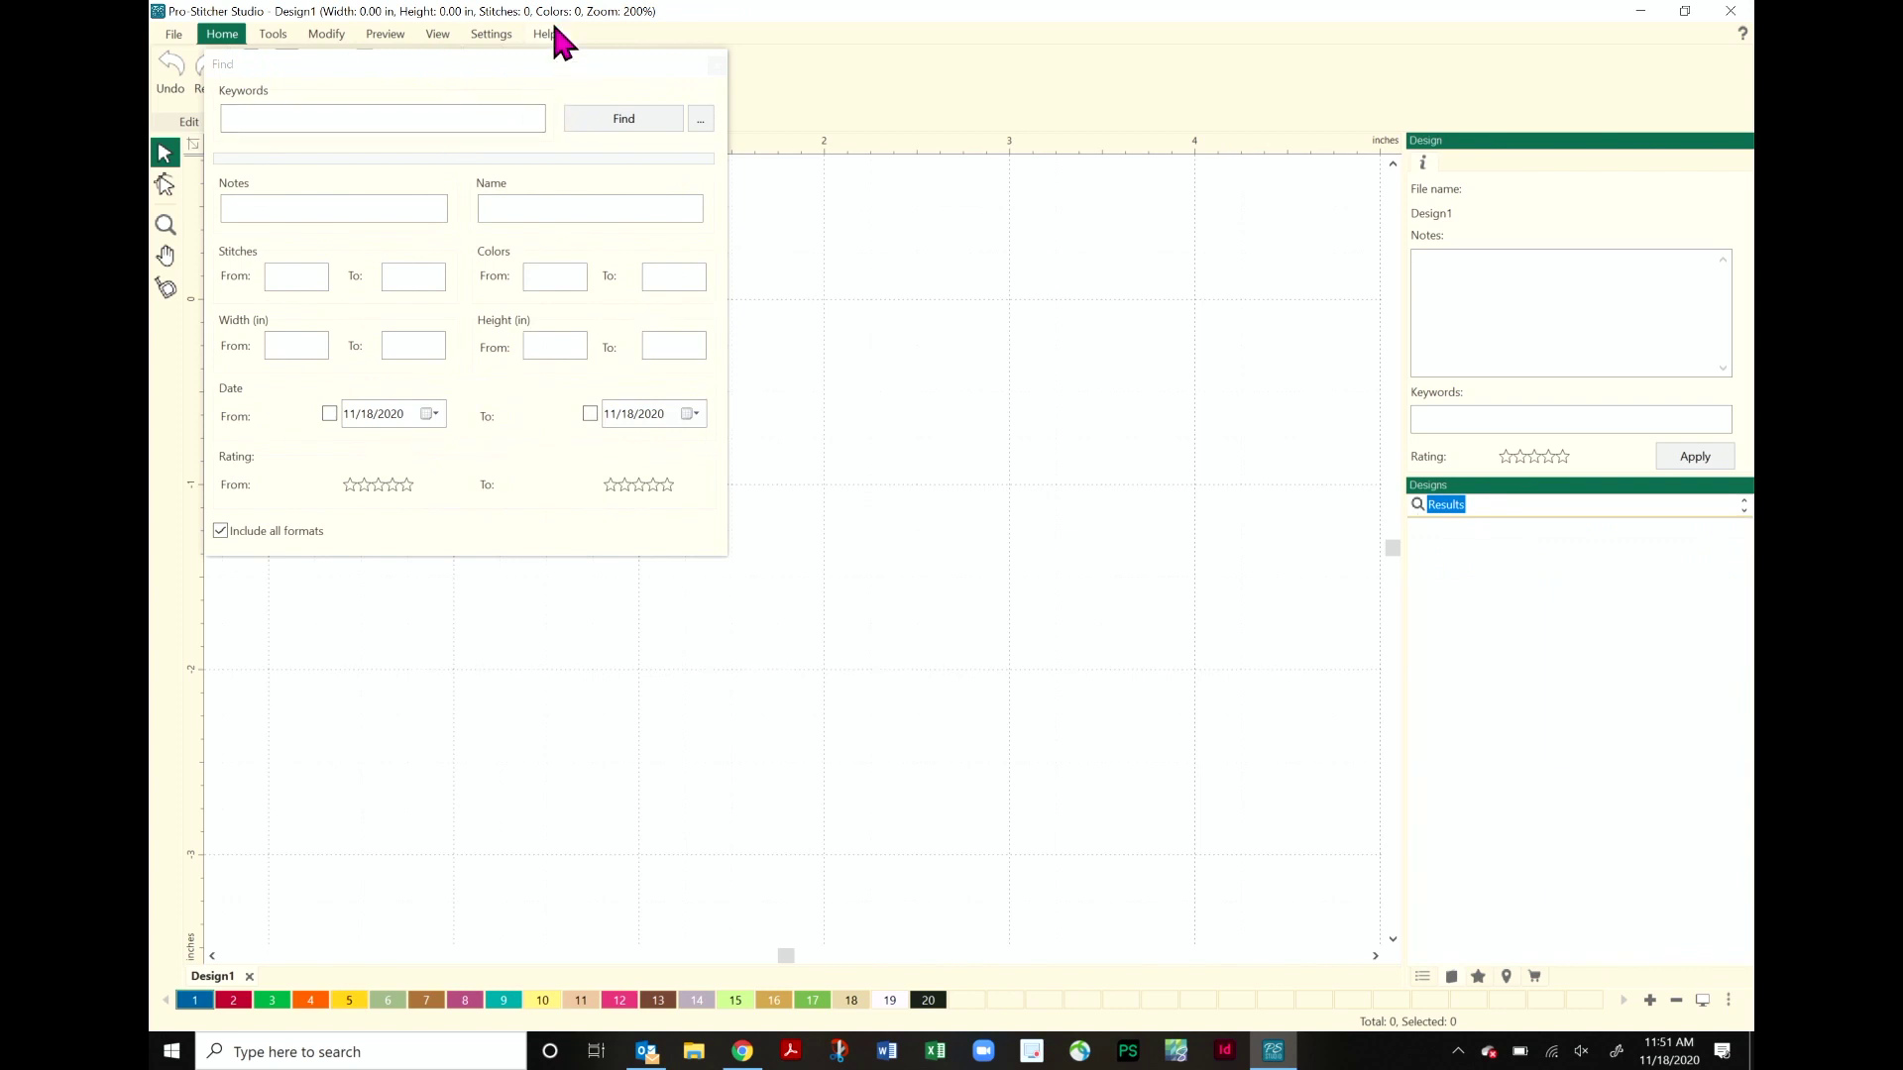
pyautogui.moveTo(523, 67); pyautogui.dragTo(866, 268)
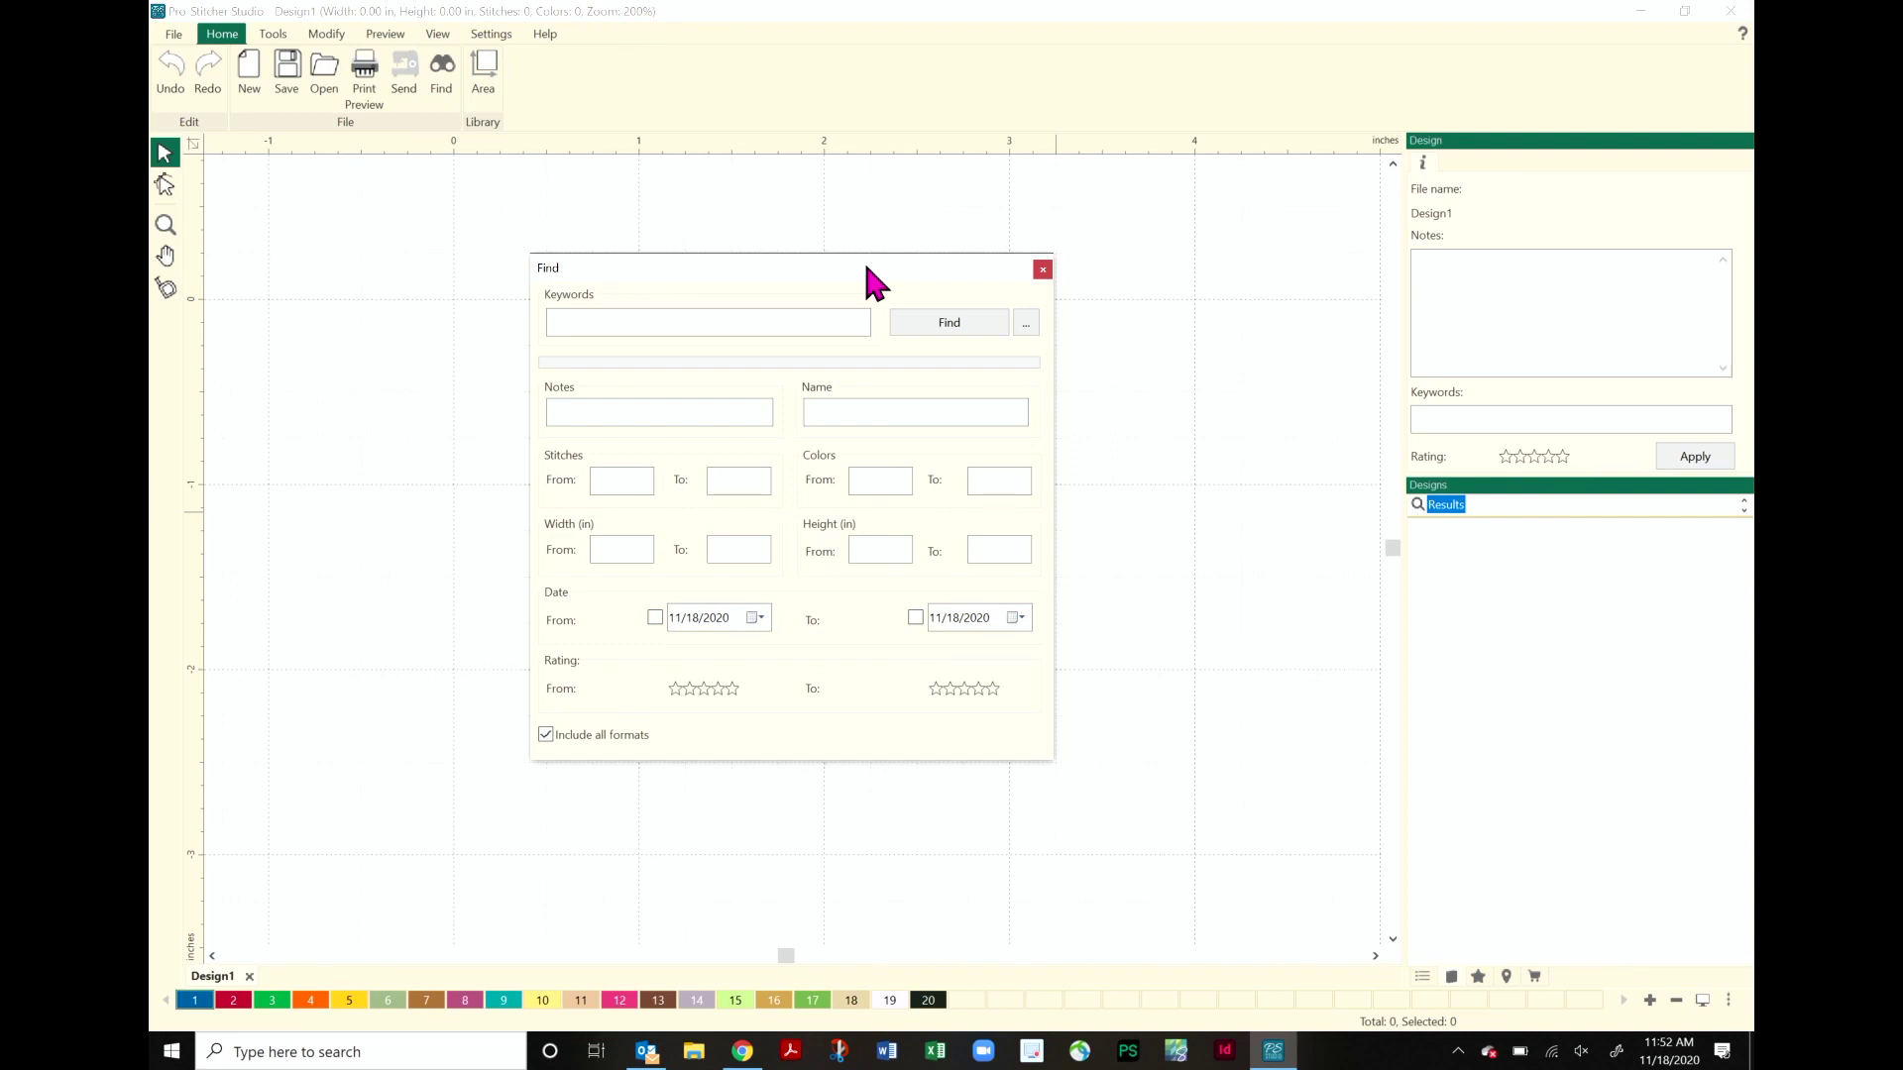
pyautogui.click(585, 324)
# - Search for designs whose Notes contain 'music'
pyautogui.click(604, 408)
pyautogui.write('music')
pyautogui.click(959, 323)
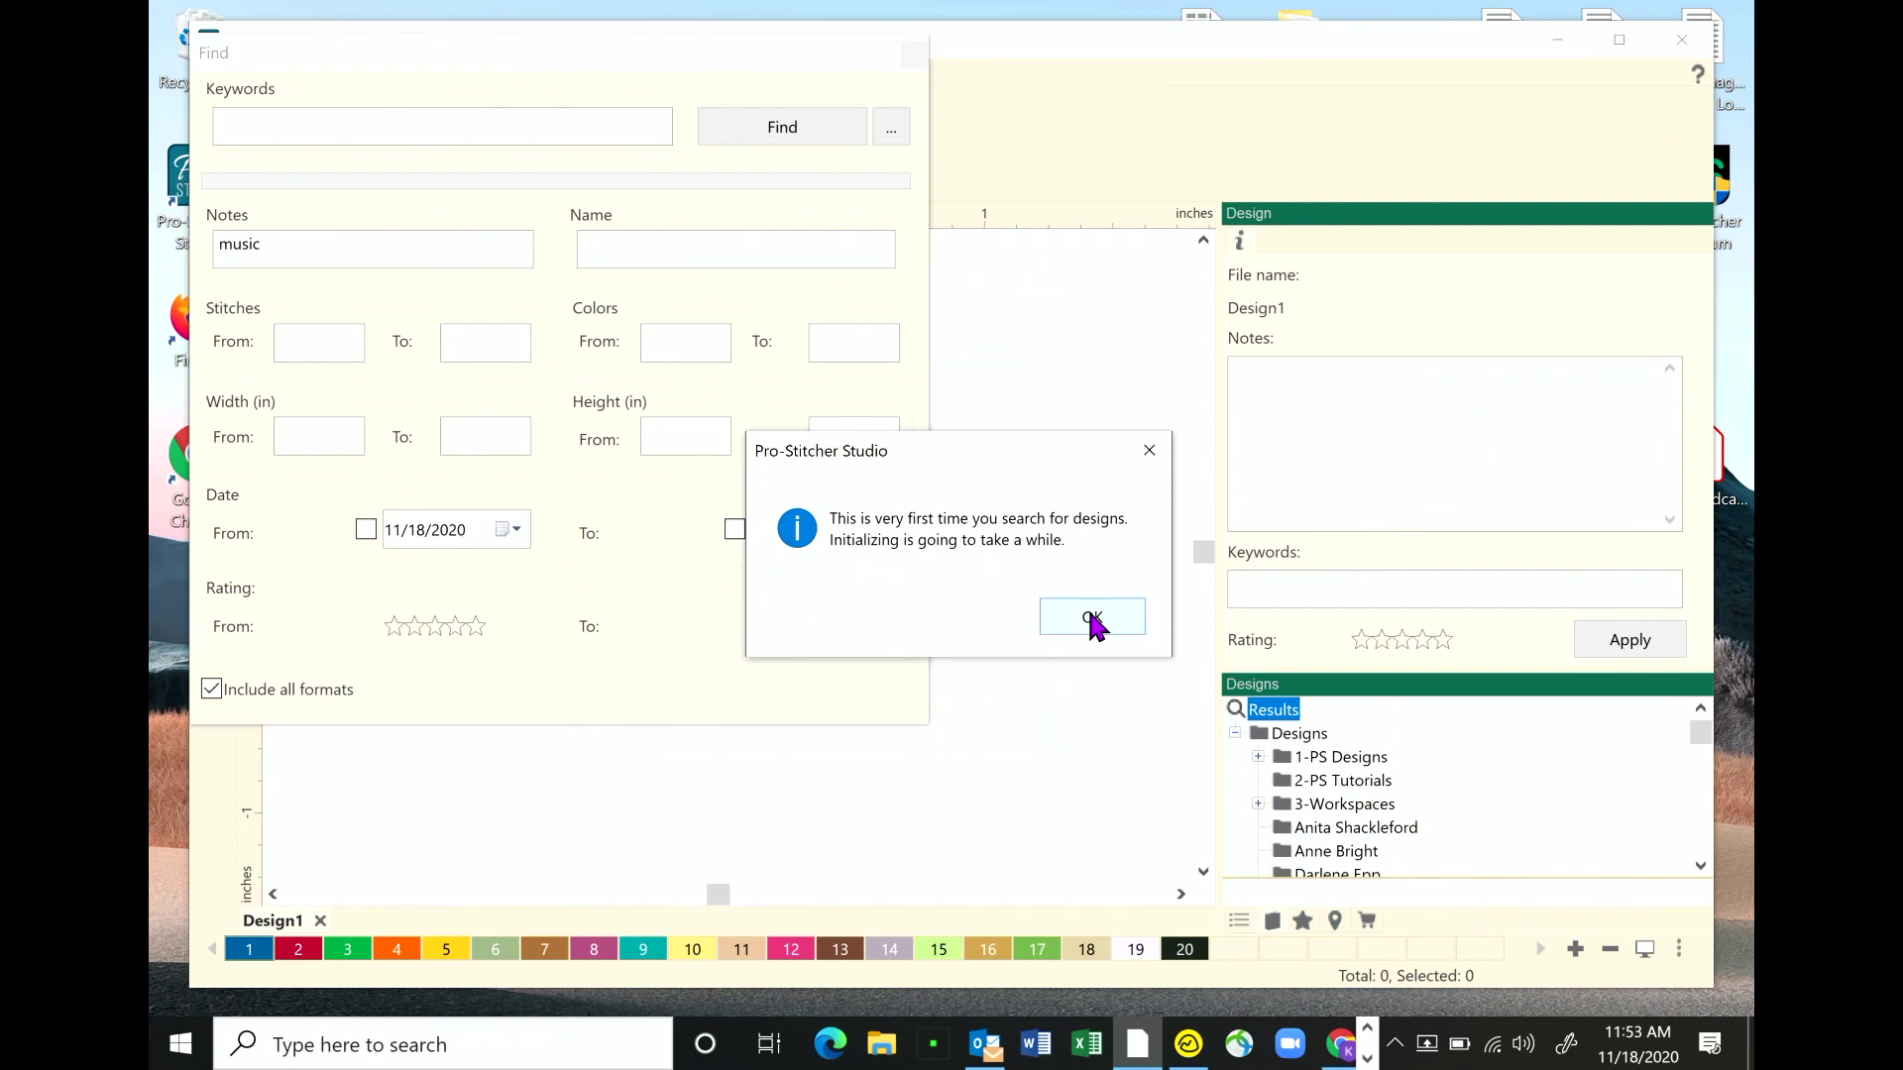
# - Dismiss the initialization notice so the music search returns its 2 results
pyautogui.click(1092, 618)
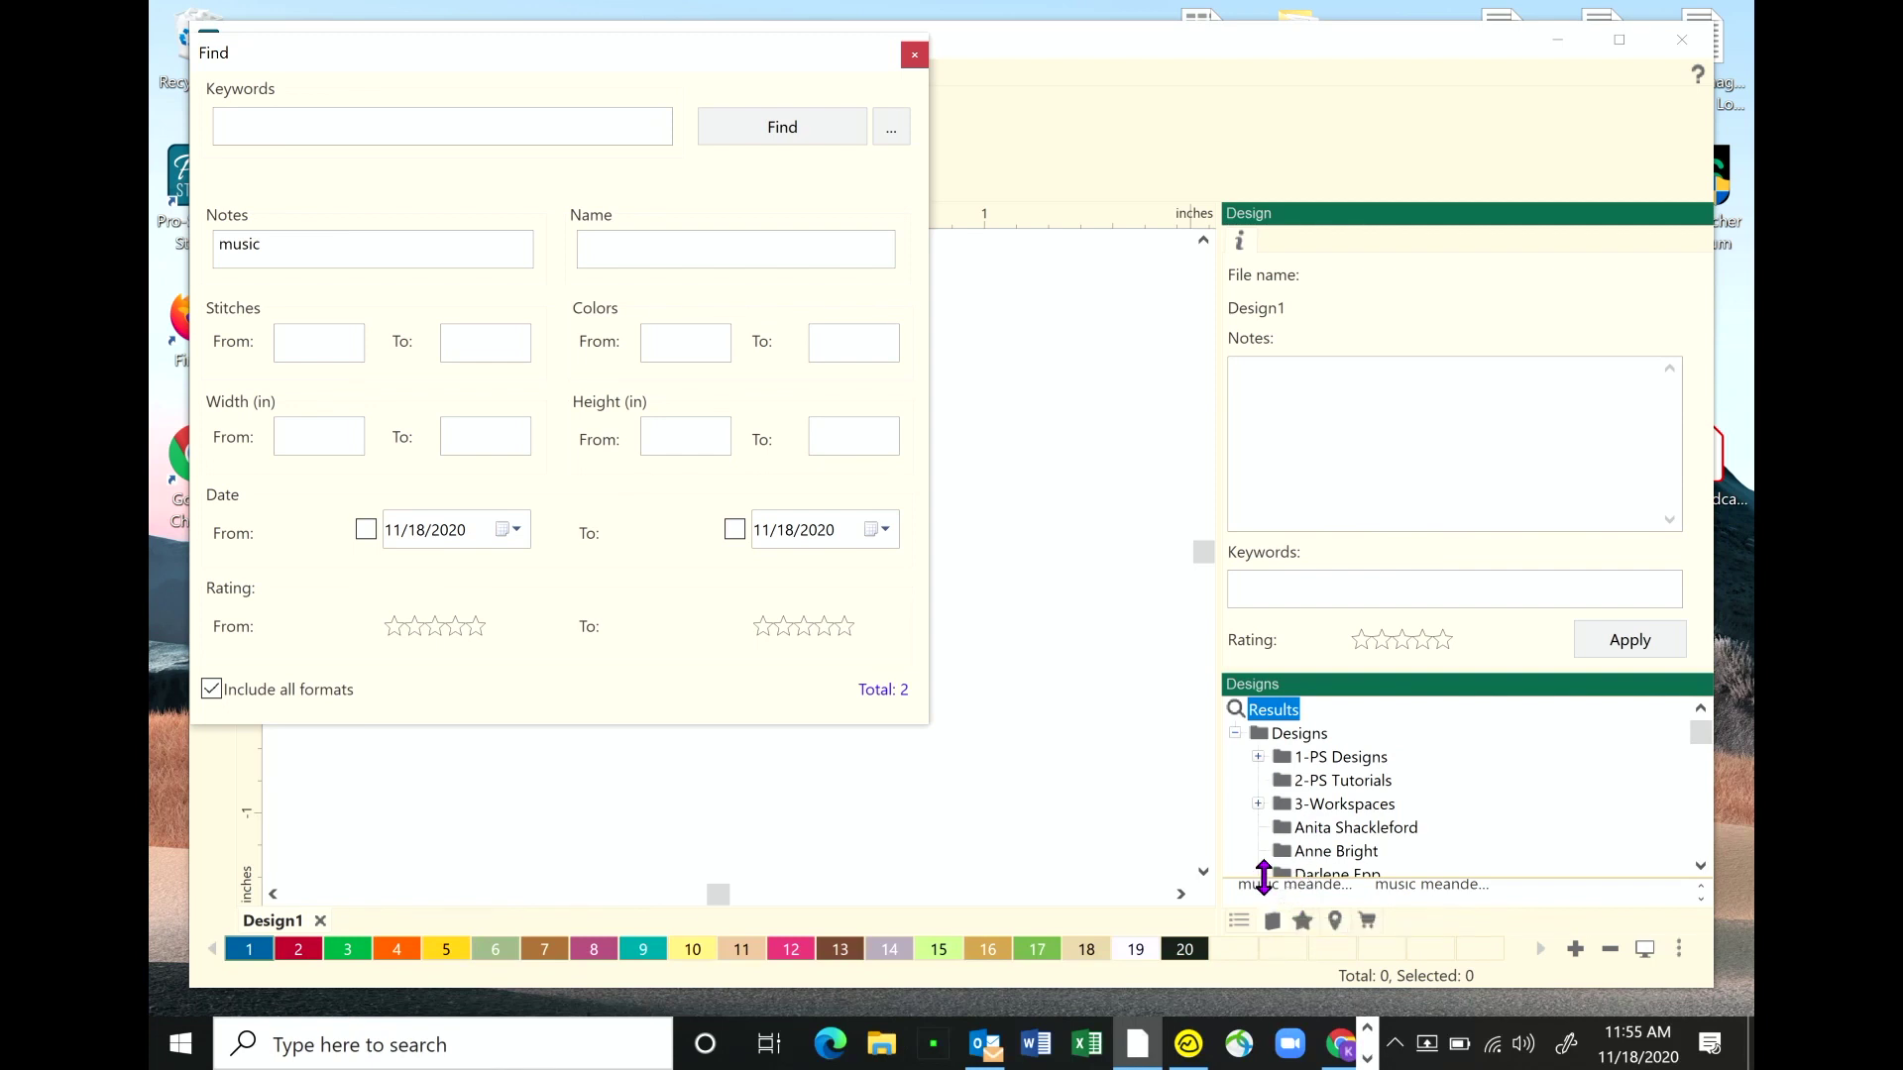
# - Enlarge the results area to show thumbnails of the two music meander designs
pyautogui.moveTo(1264, 877); pyautogui.dragTo(1256, 745)
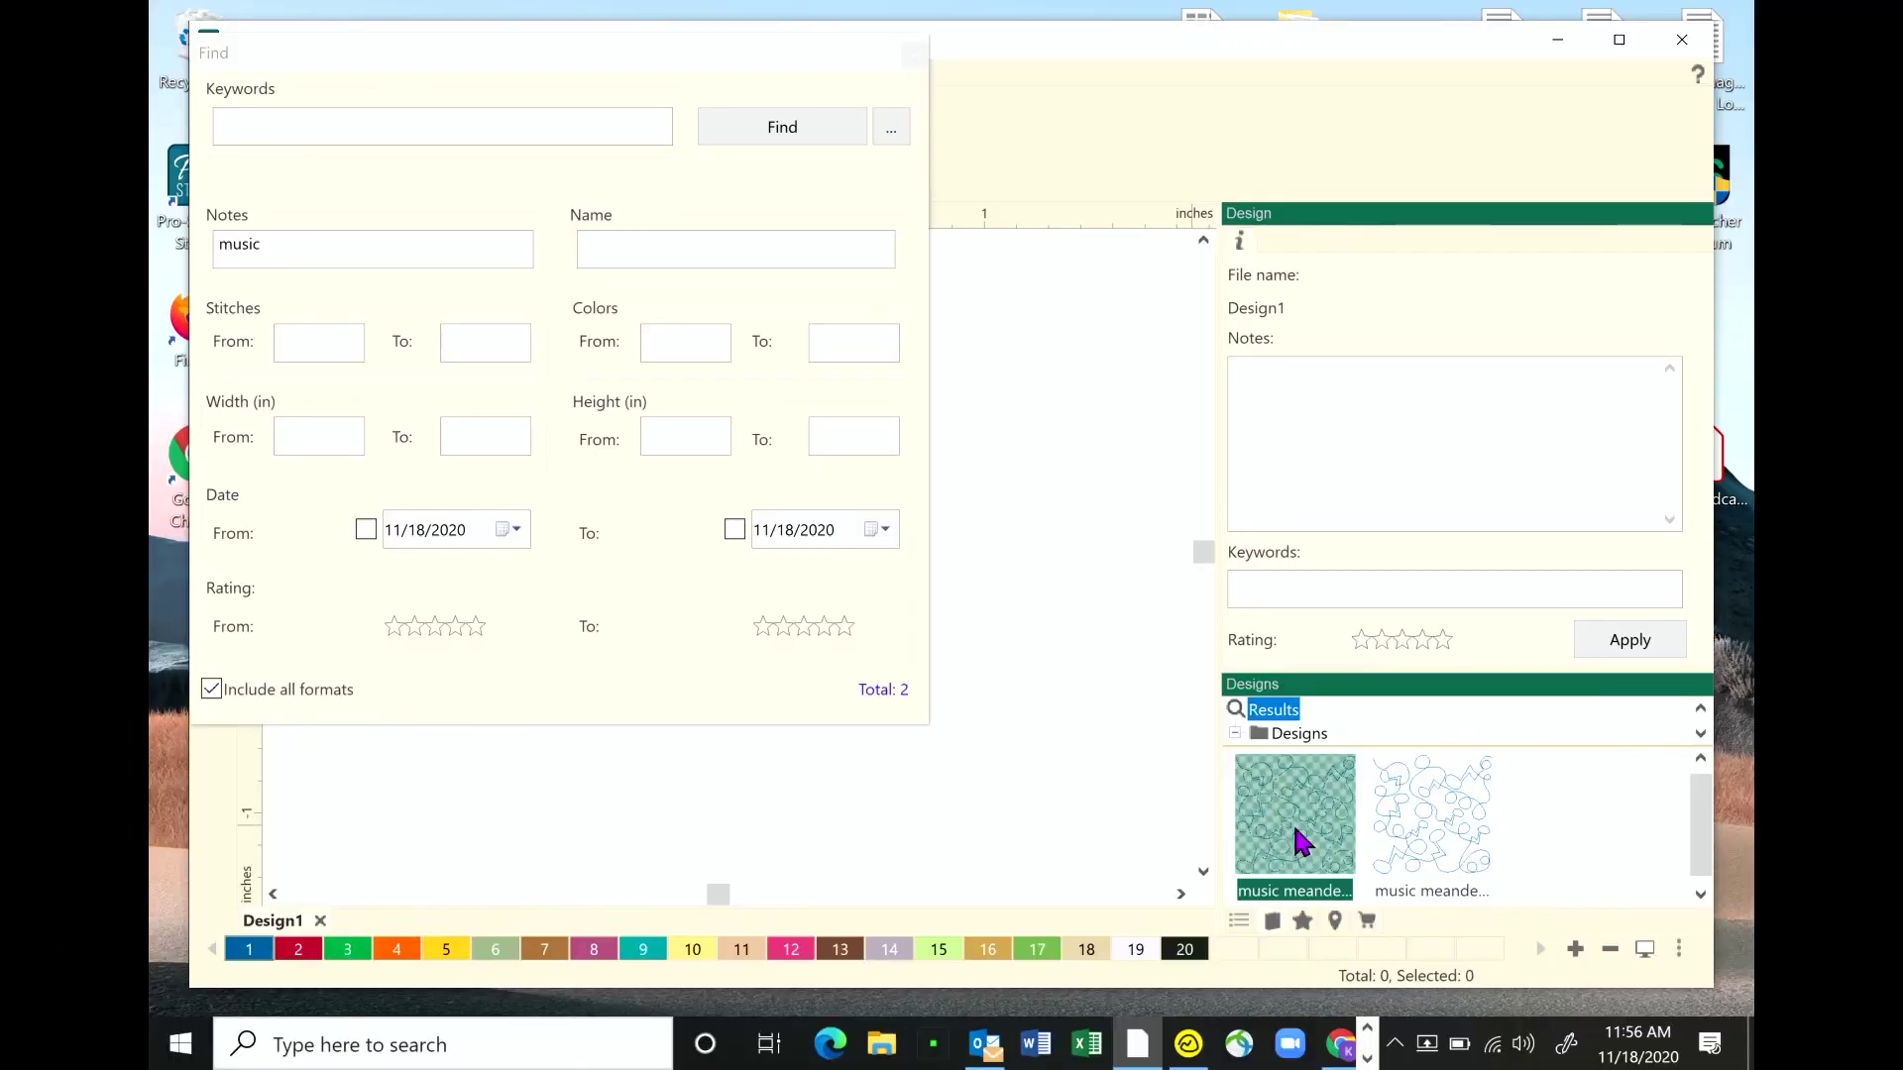
# - Open music meander.hqv from the results and close the Find dialog
pyautogui.doubleClick(1299, 839)
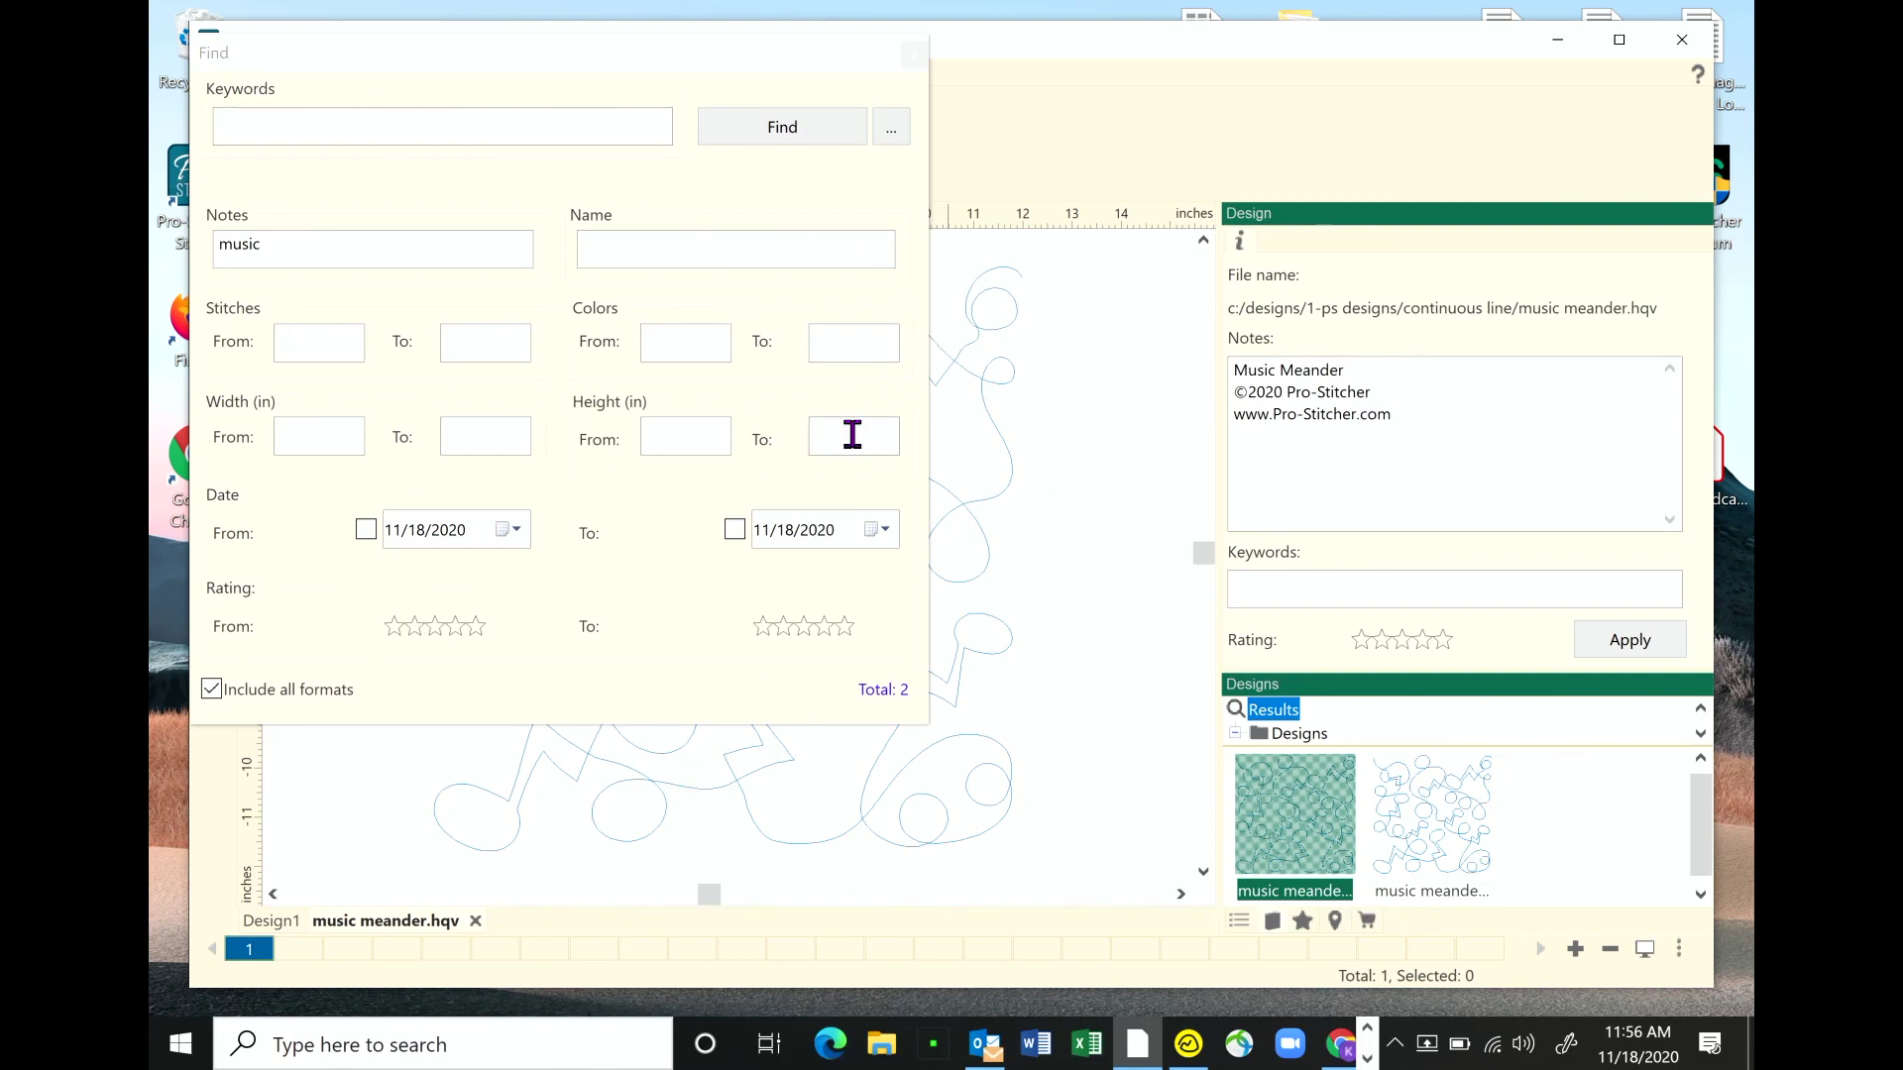
pyautogui.click(914, 55)
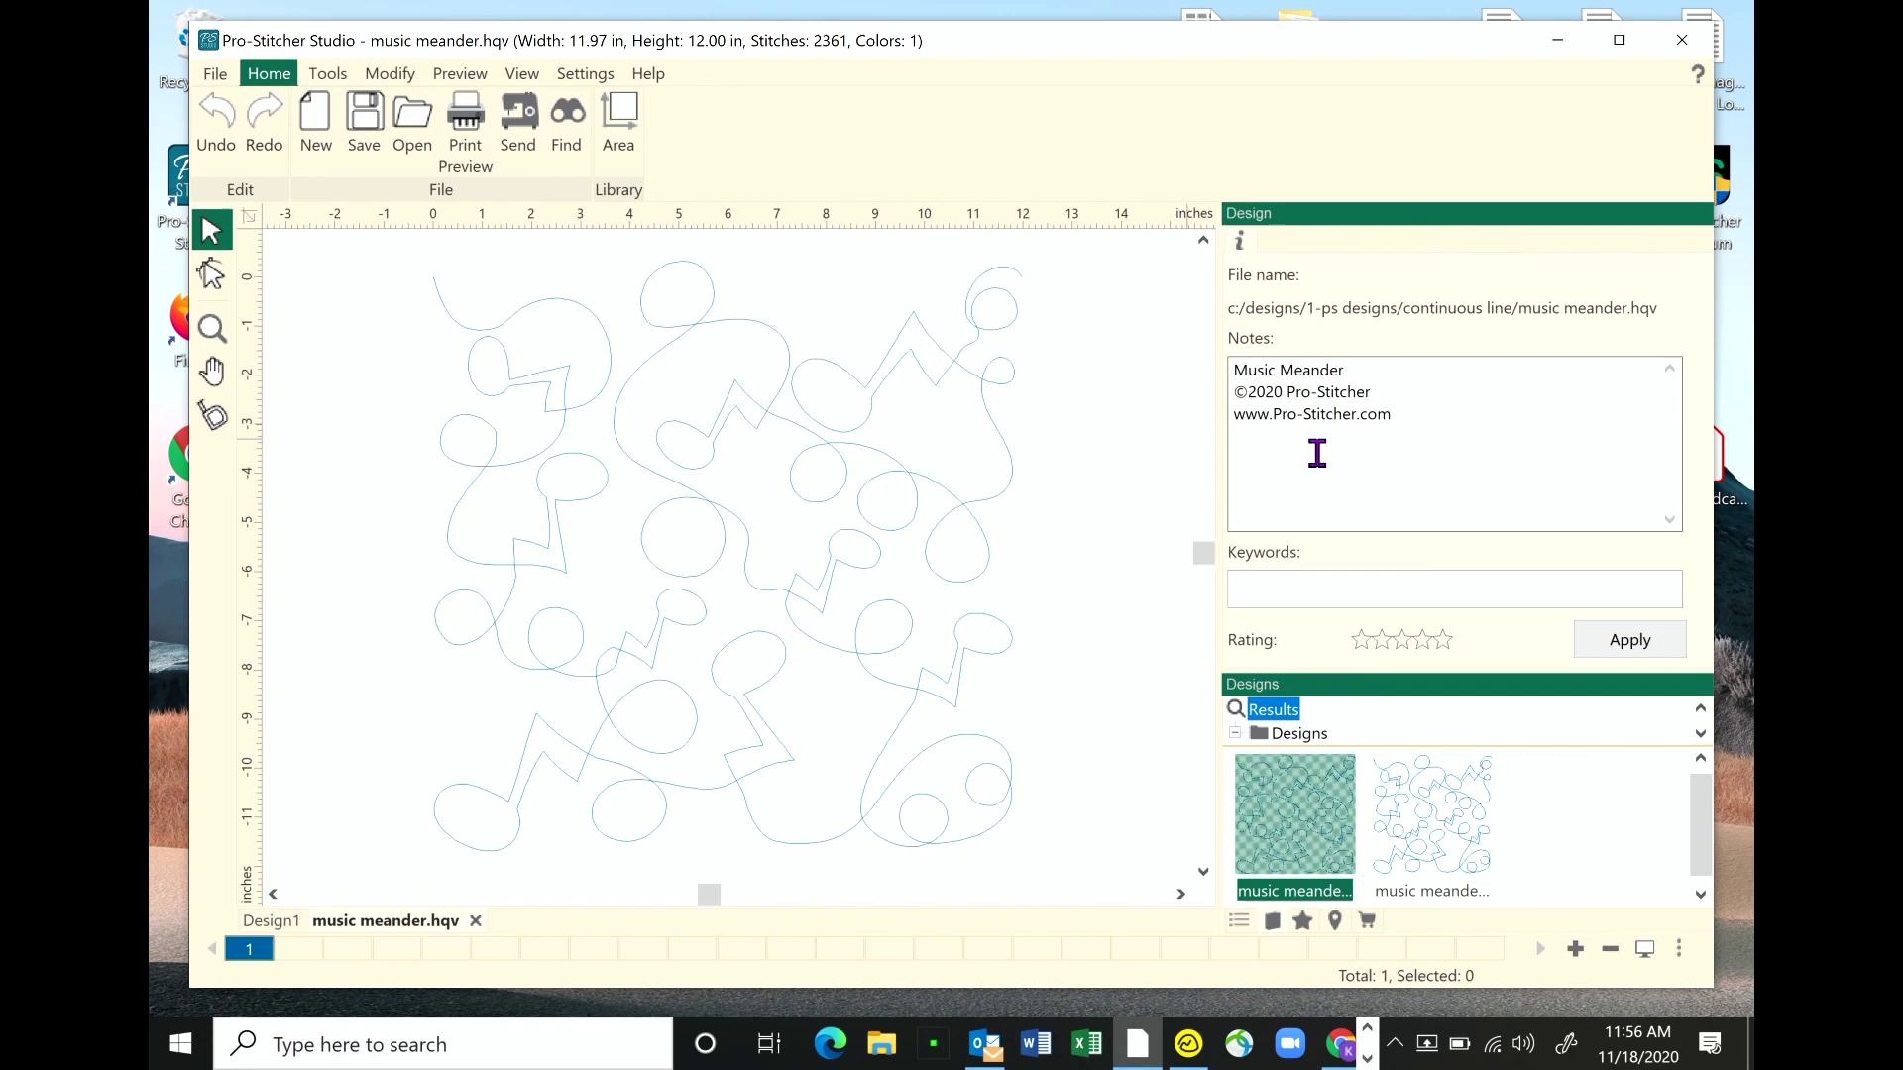
# - Enter the keywords 'easy e2e, loops,' for music meander.hqv
pyautogui.click(1301, 588)
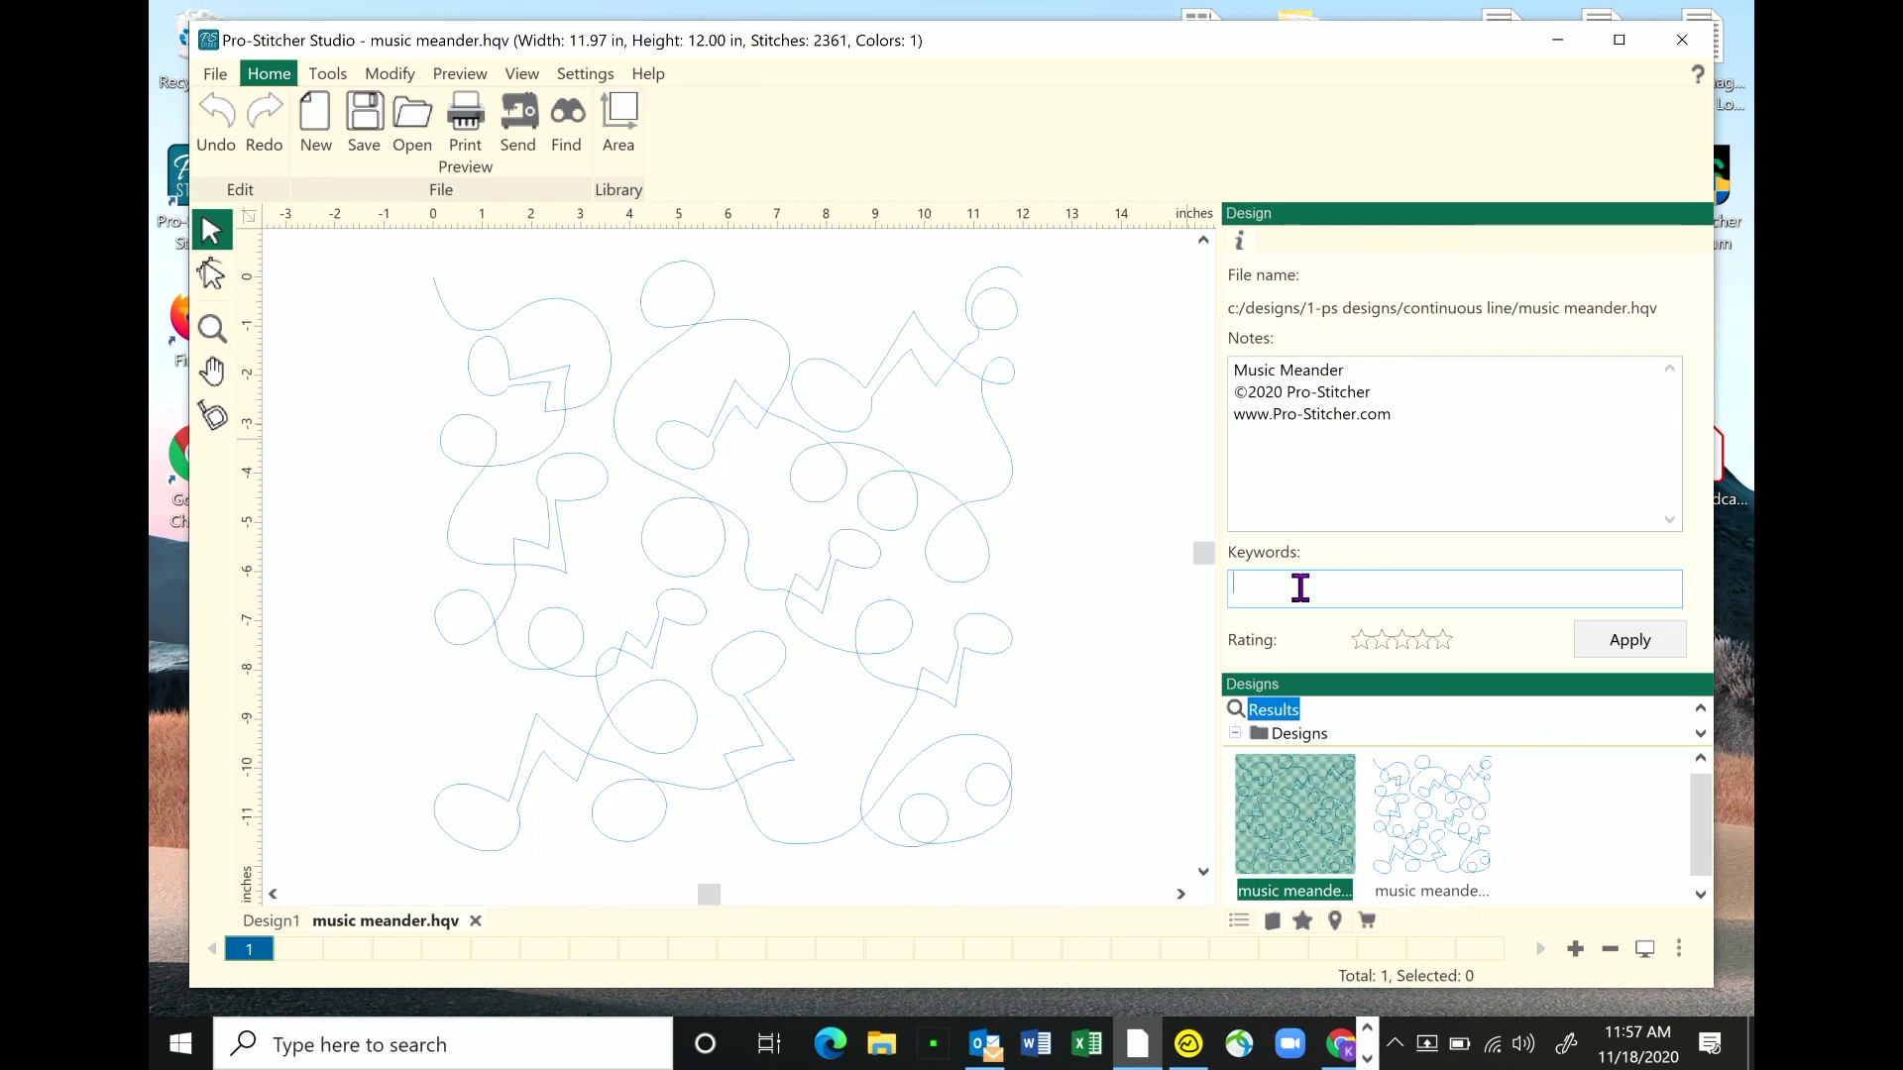
pyautogui.write('easy e2')
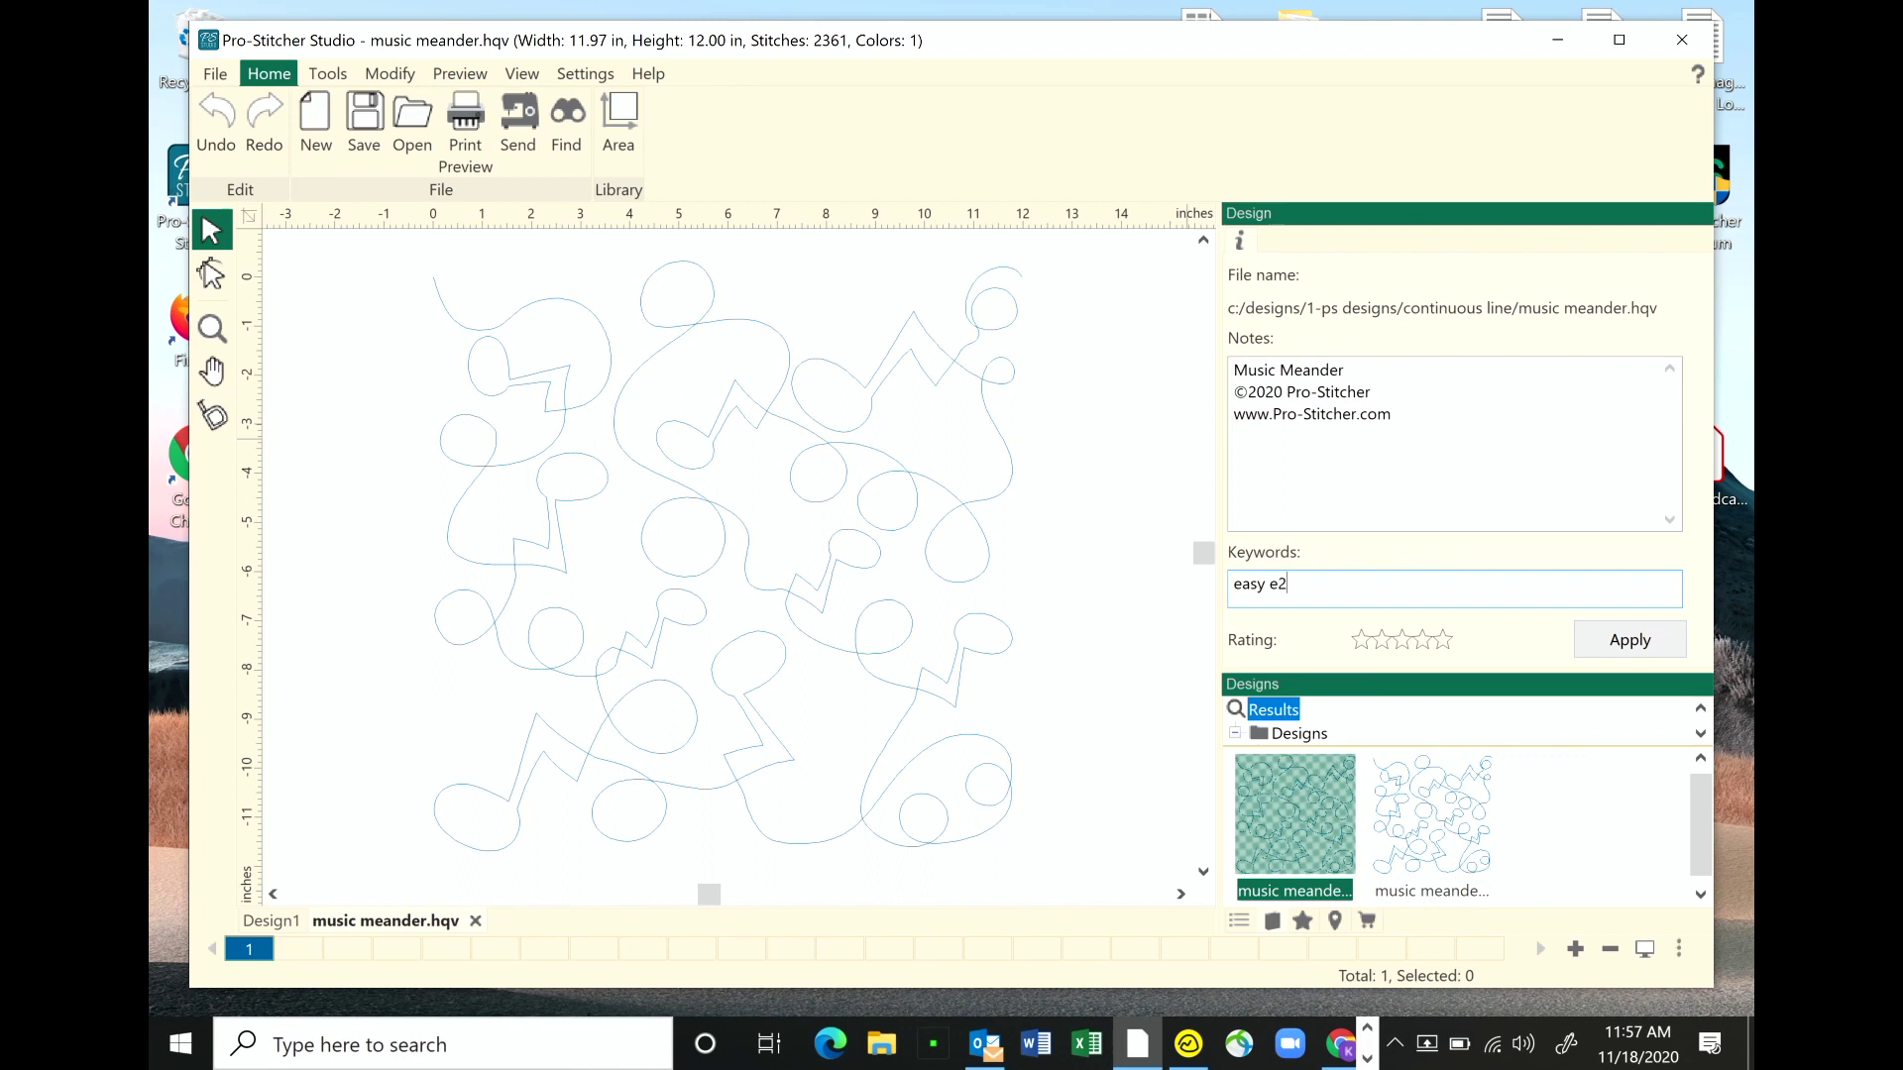
pyautogui.write('e')
pyautogui.write(',')
pyautogui.write('loops,')
# - Apply the new keywords and confirm saving the changes with Yes
pyautogui.click(1611, 647)
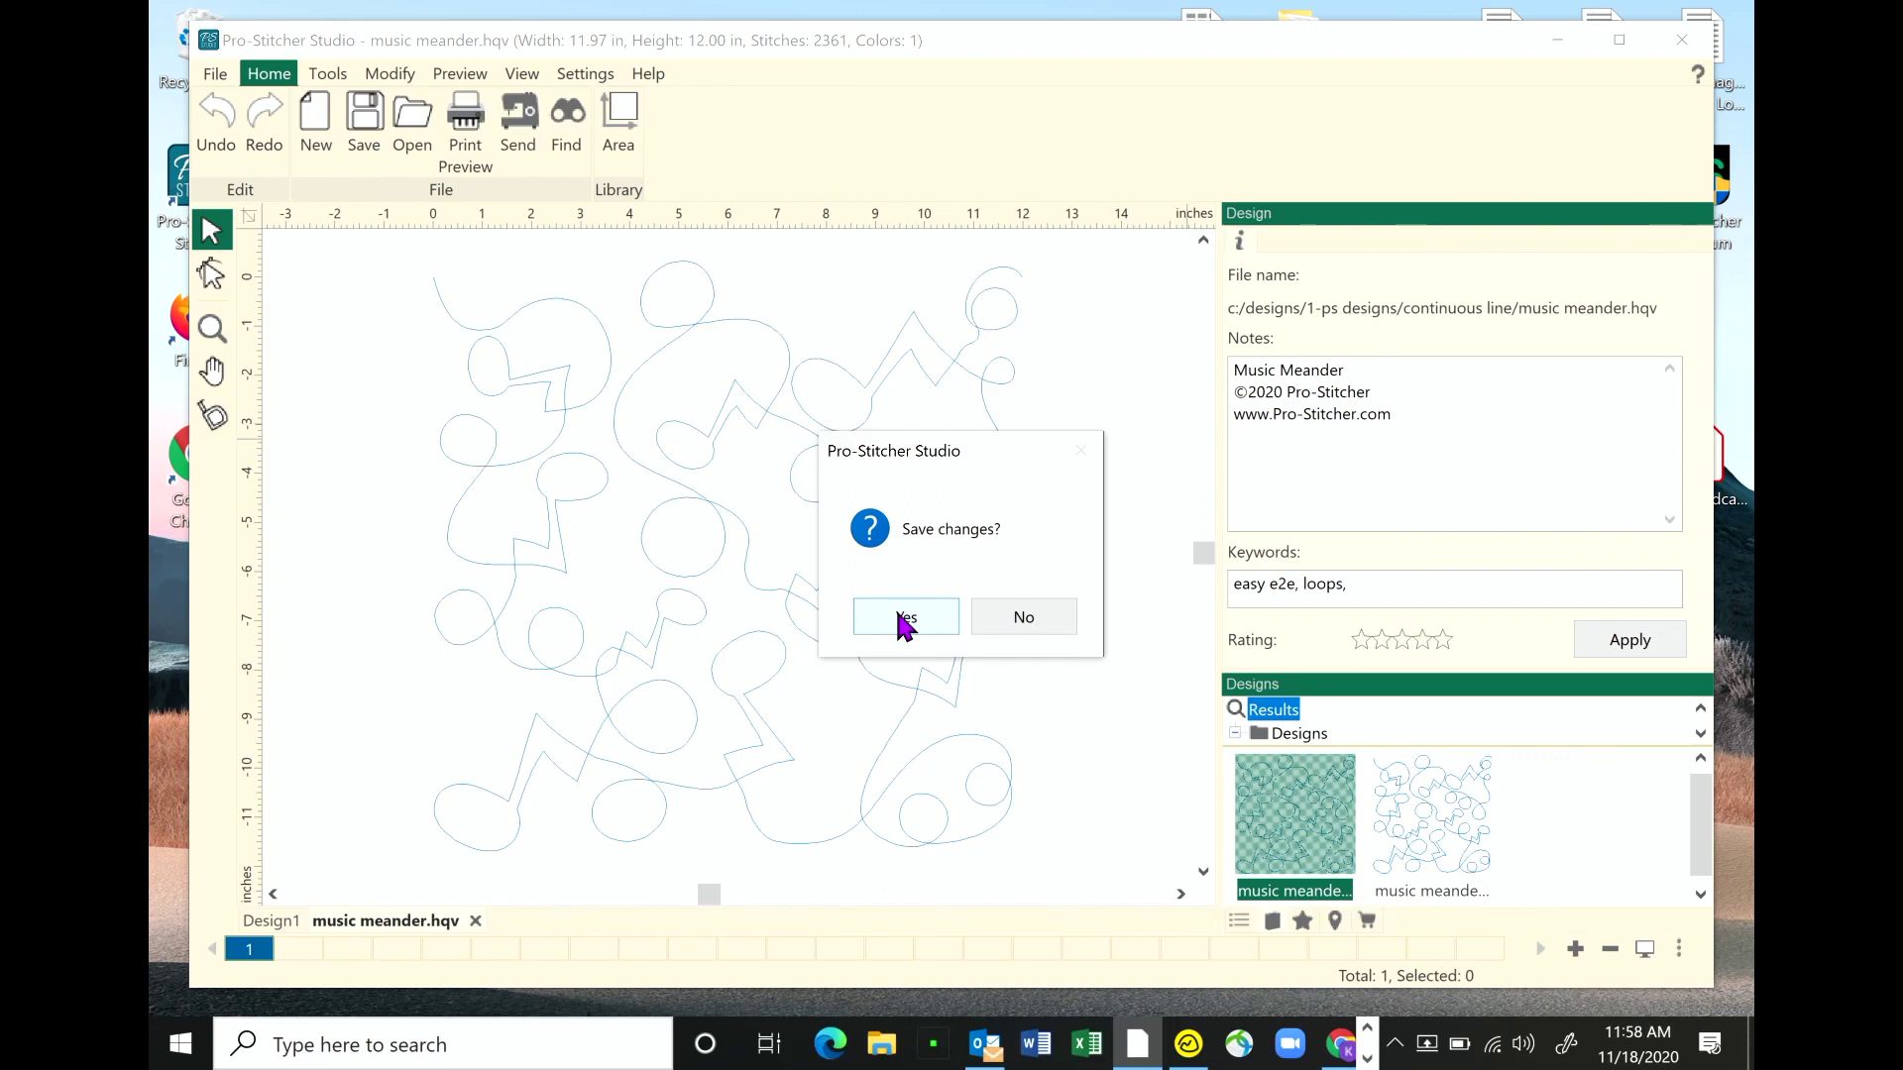
pyautogui.click(902, 616)
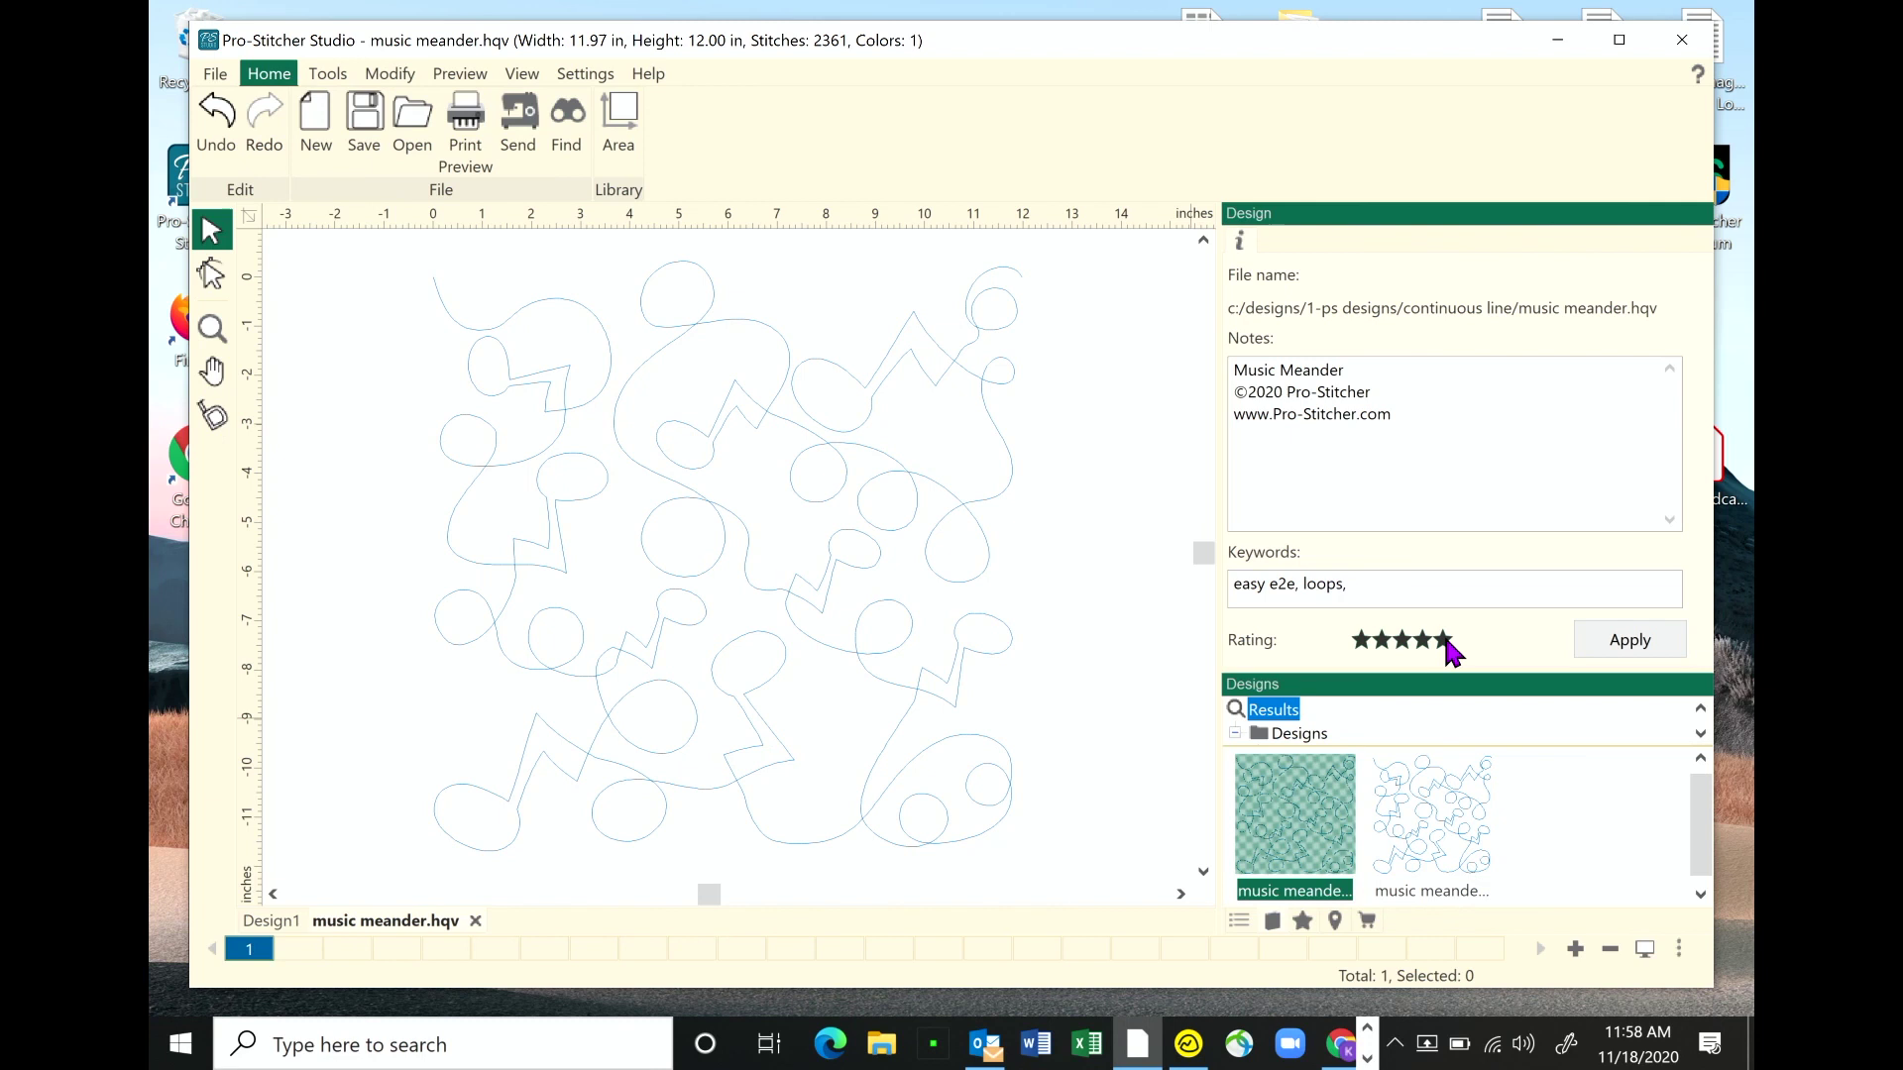
# - Apply the five-star rating to music meander.hqv and confirm the save
pyautogui.click(1628, 643)
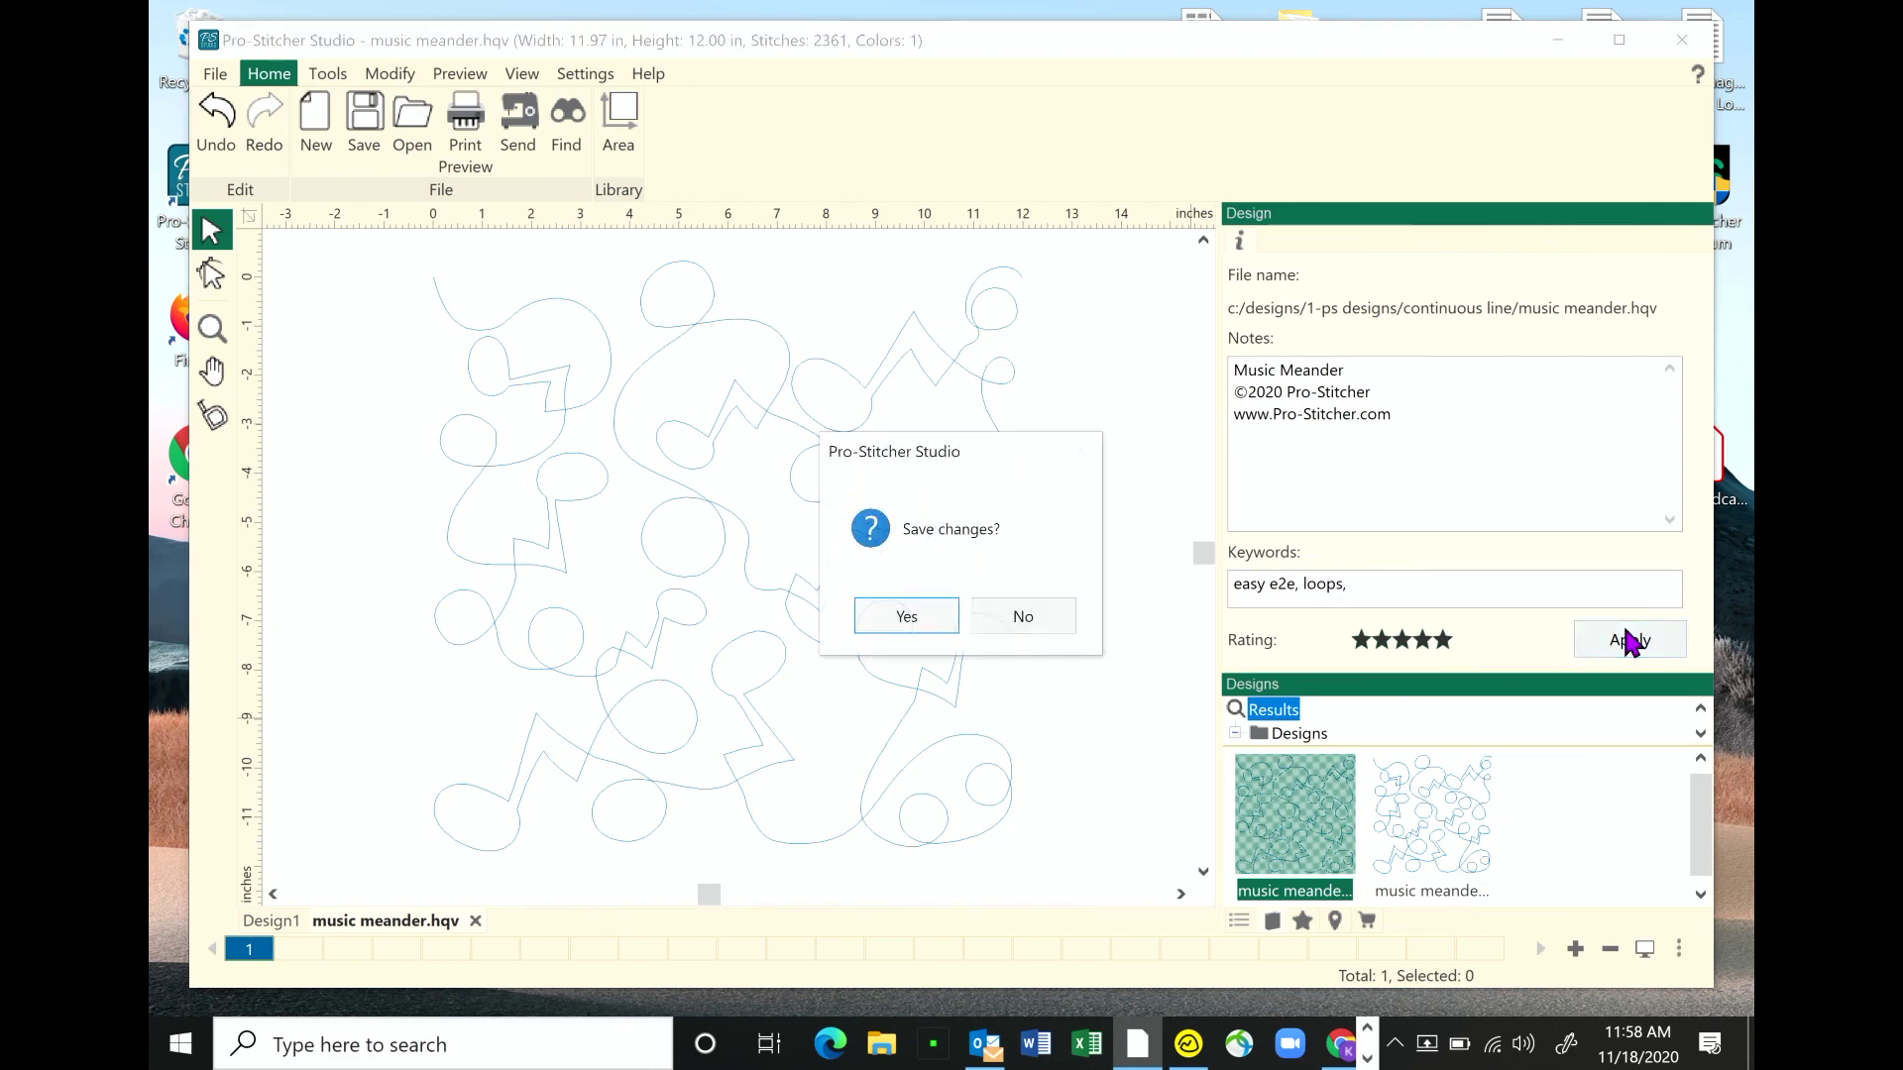
pyautogui.click(906, 618)
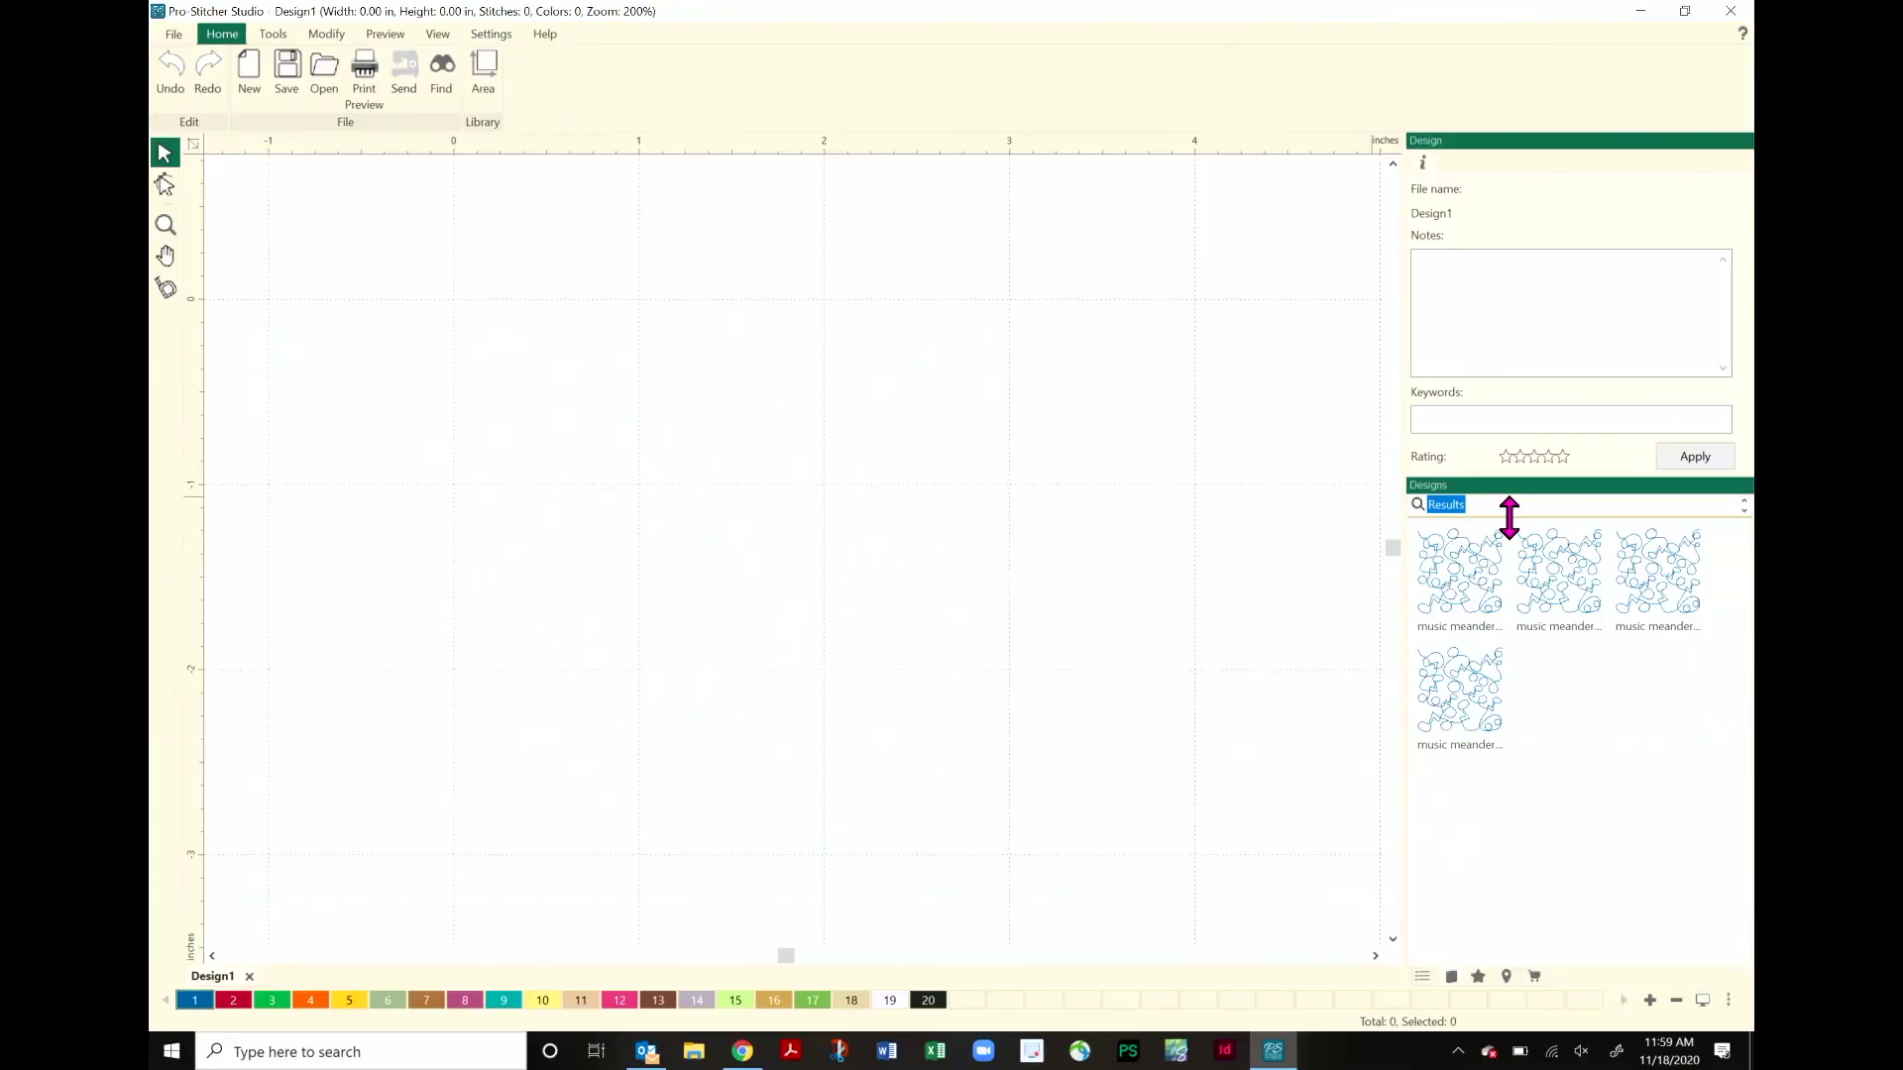
# - Drag the splitter down to make the Designs folder tree taller above the thumbnails
pyautogui.moveTo(1499, 509); pyautogui.dragTo(1497, 772)
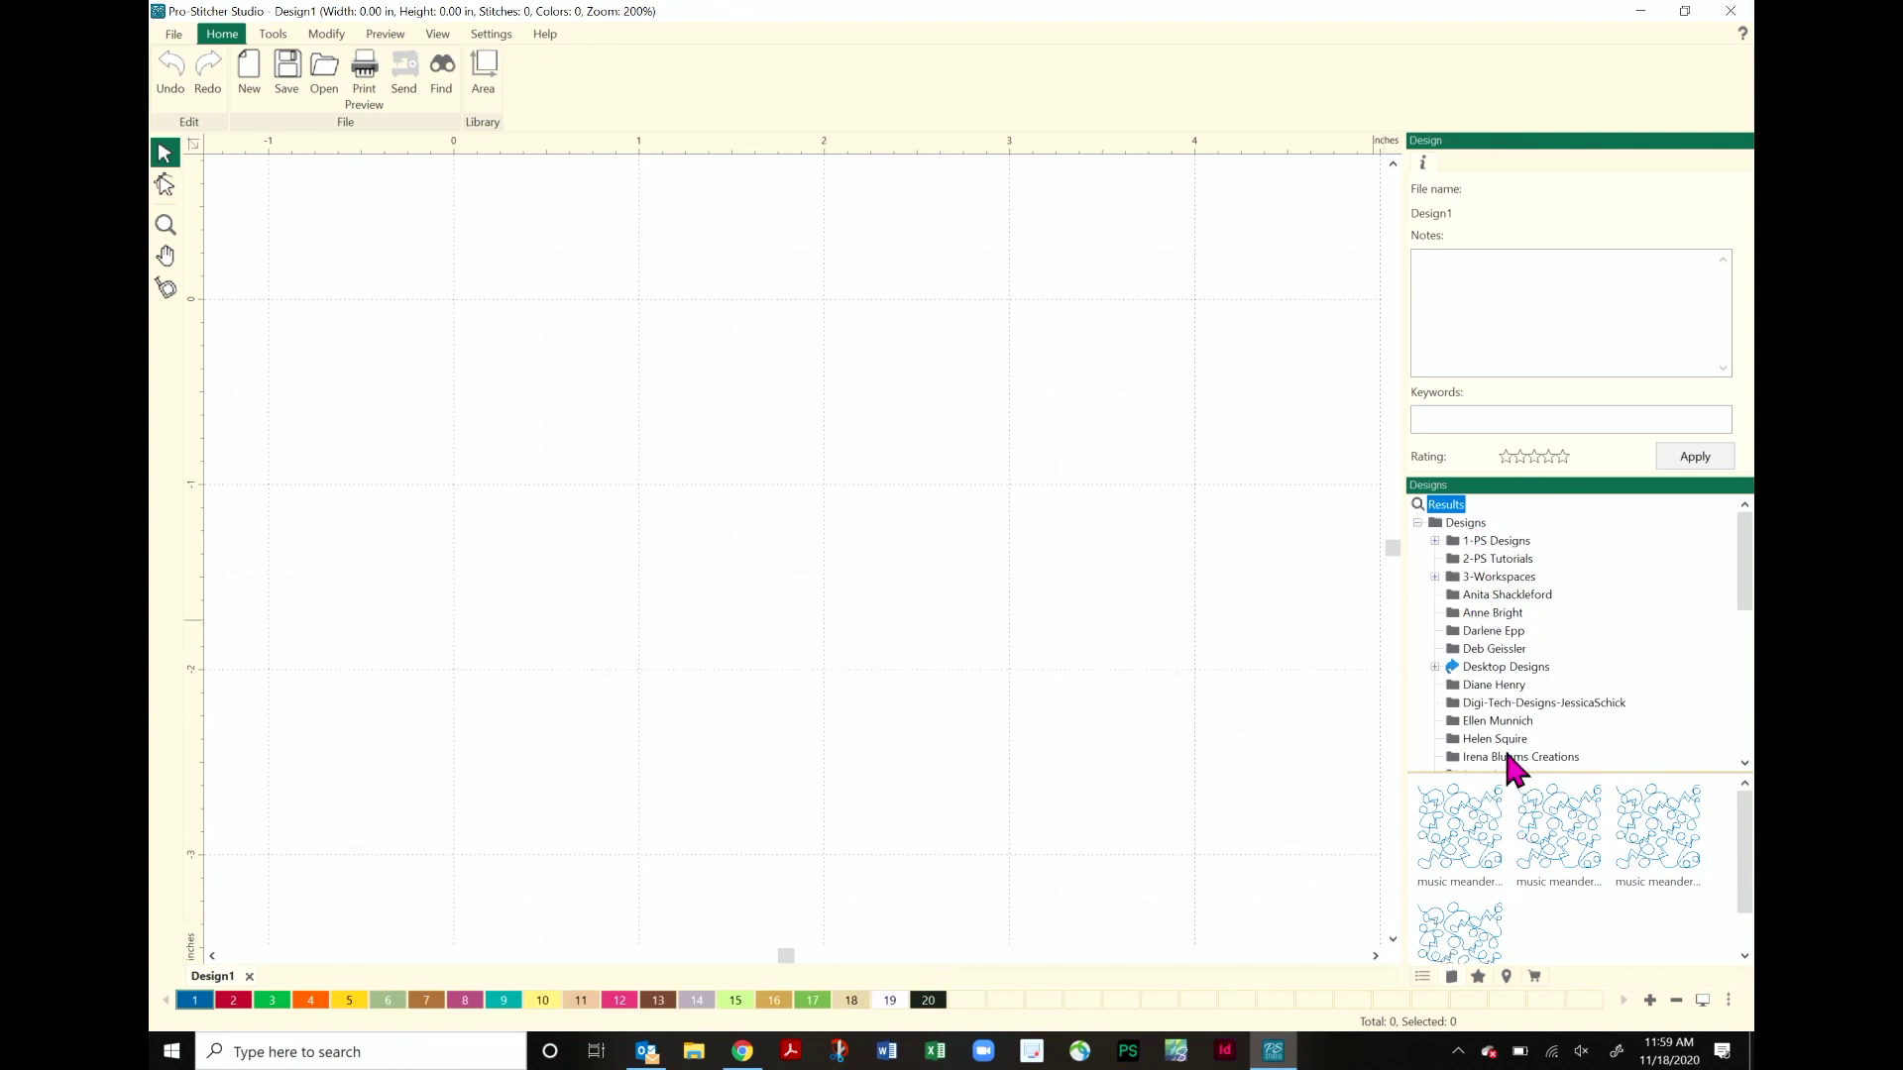
# - Show the top-level Designs folder's own designs, like Dinosaur and Design_8, and open its context menu
pyautogui.click(1466, 523)
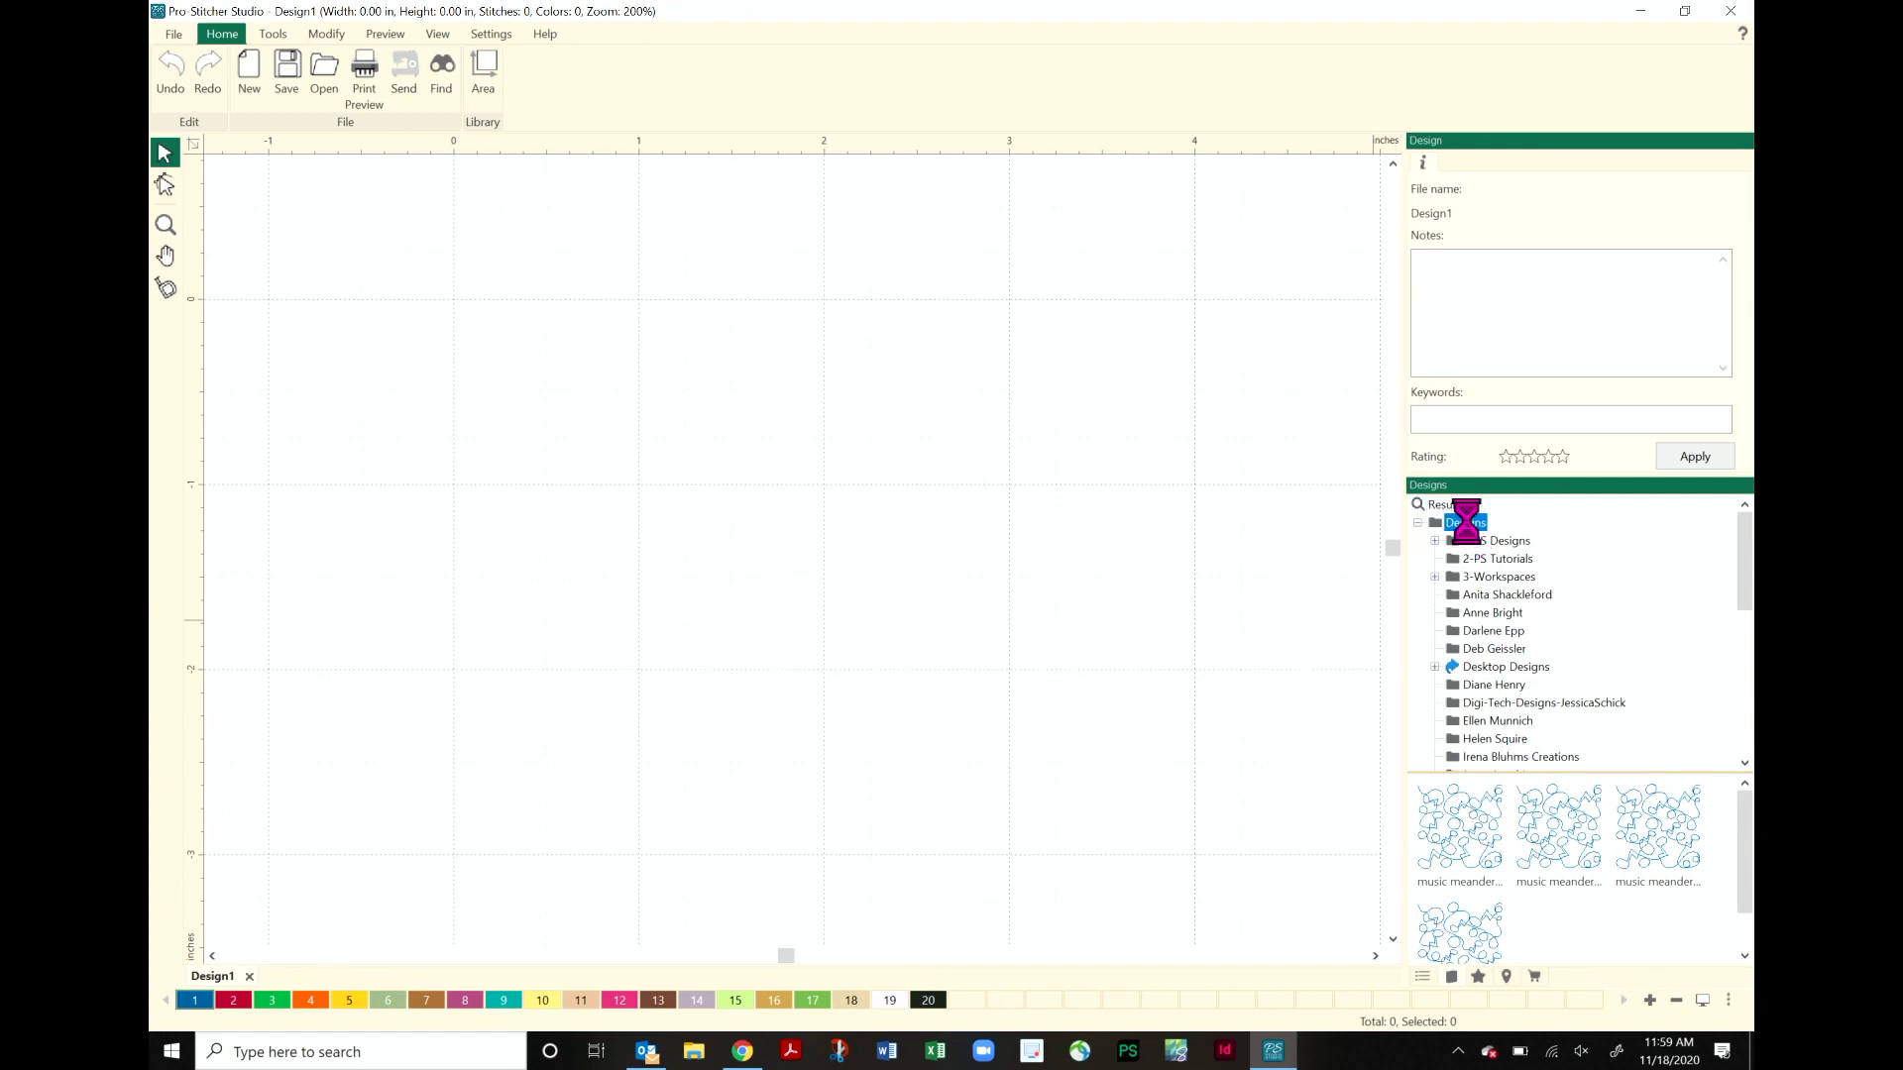
pyautogui.rightClick(1468, 525)
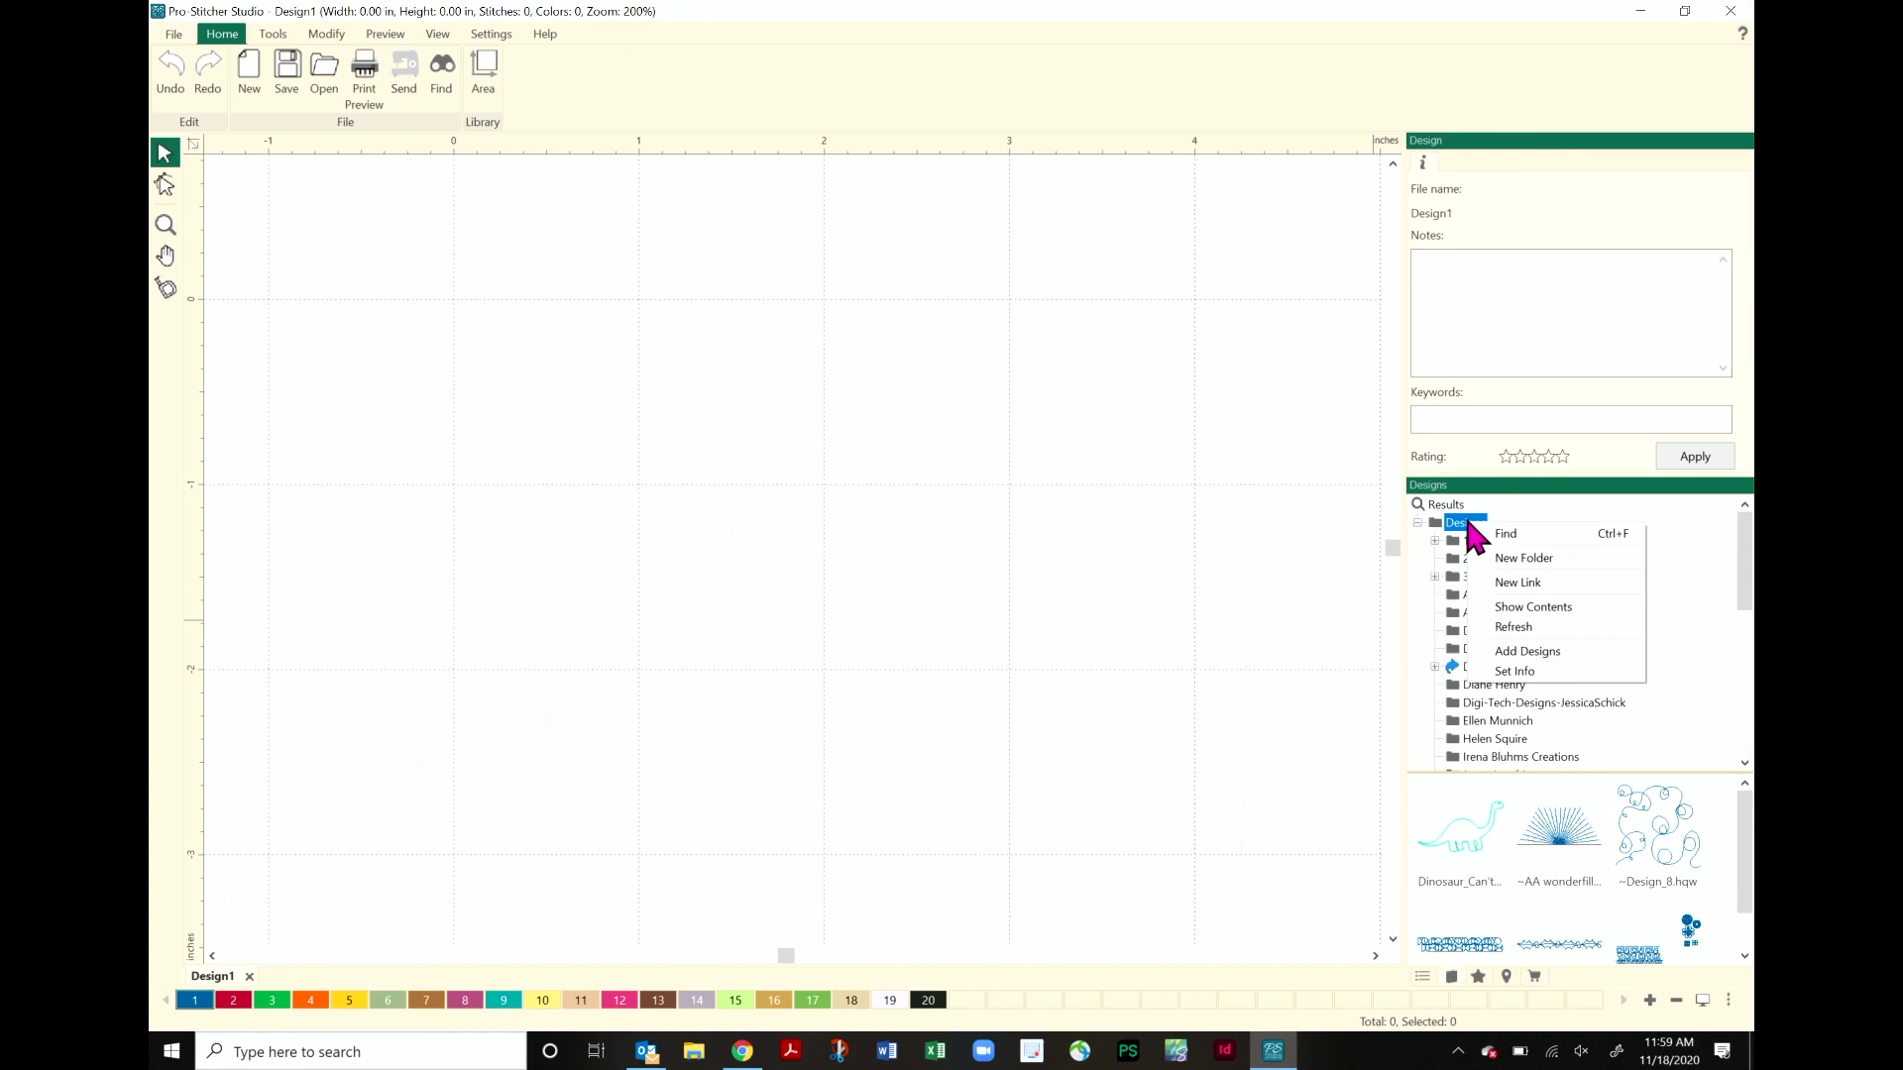
# - Add a New Link in the Designs library to the Desktop's my designs folder, approving the system prompt
pyautogui.click(1565, 589)
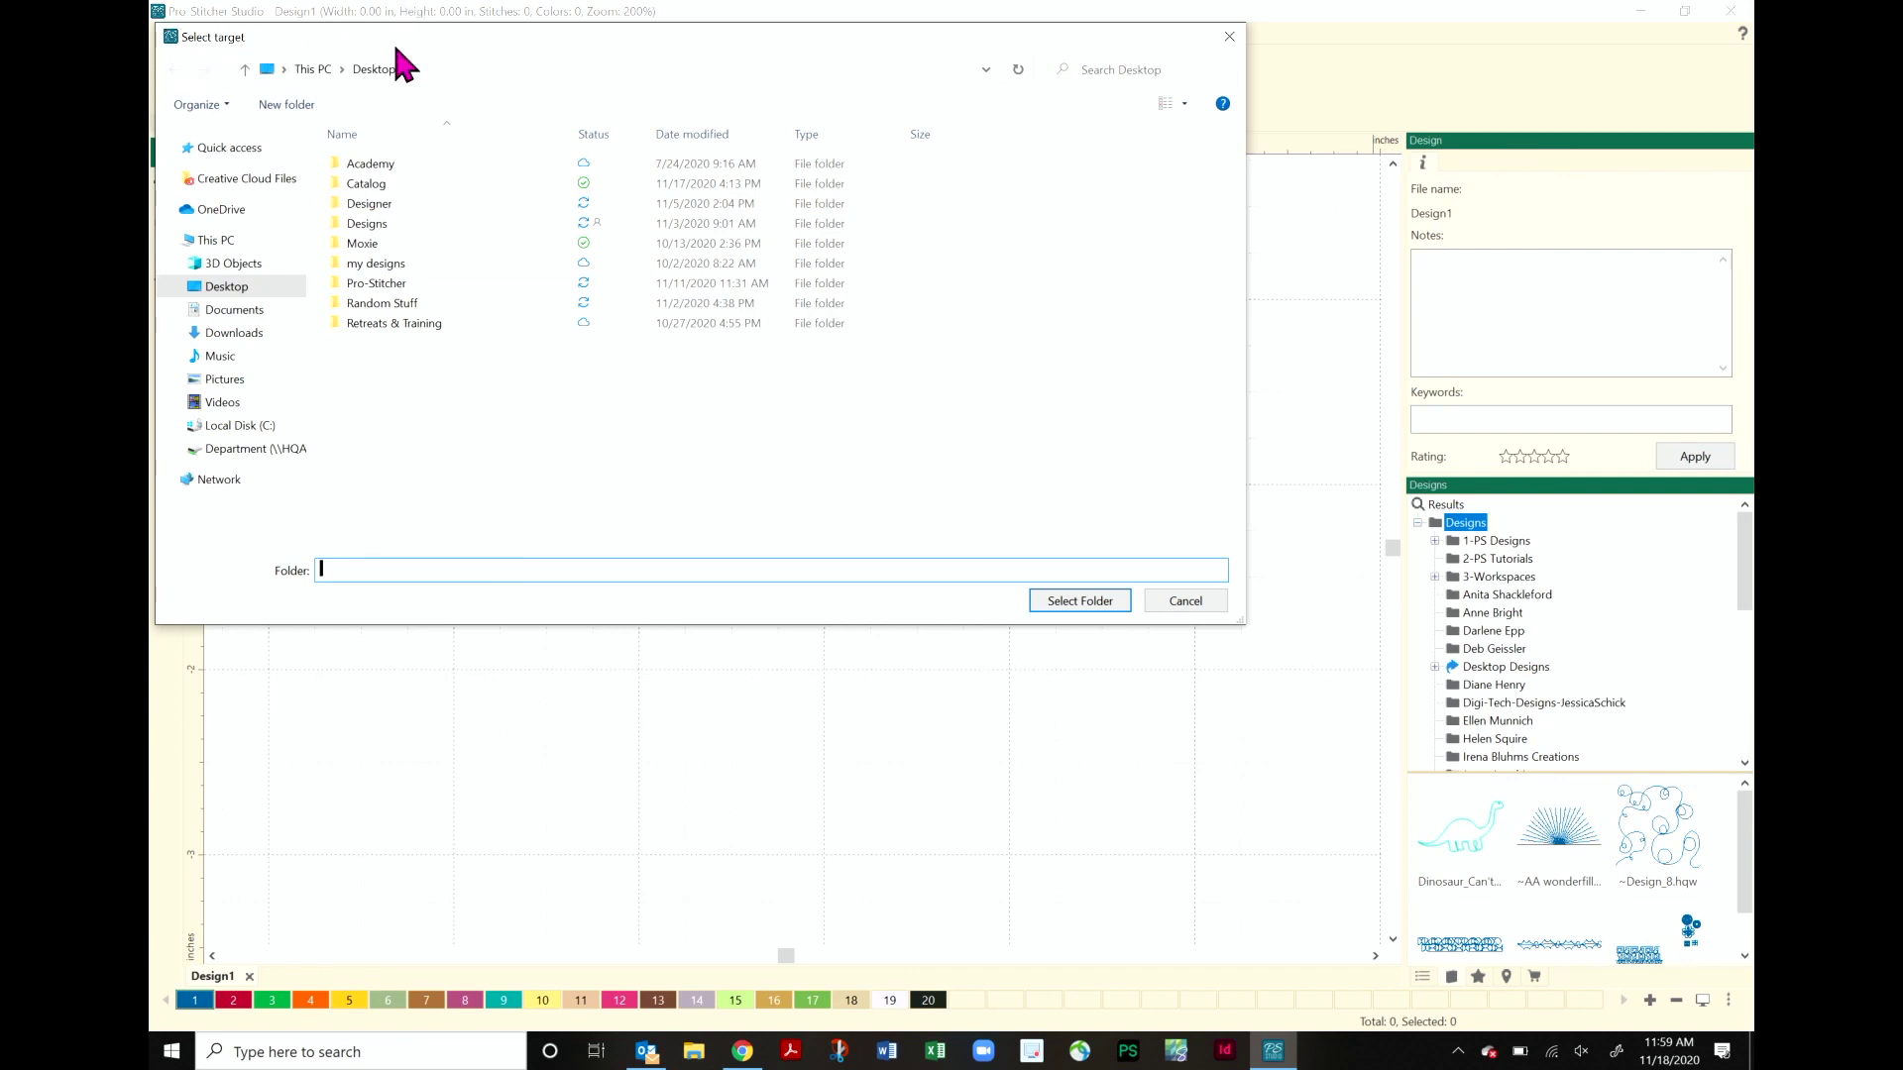
pyautogui.moveTo(430, 34); pyautogui.dragTo(663, 159)
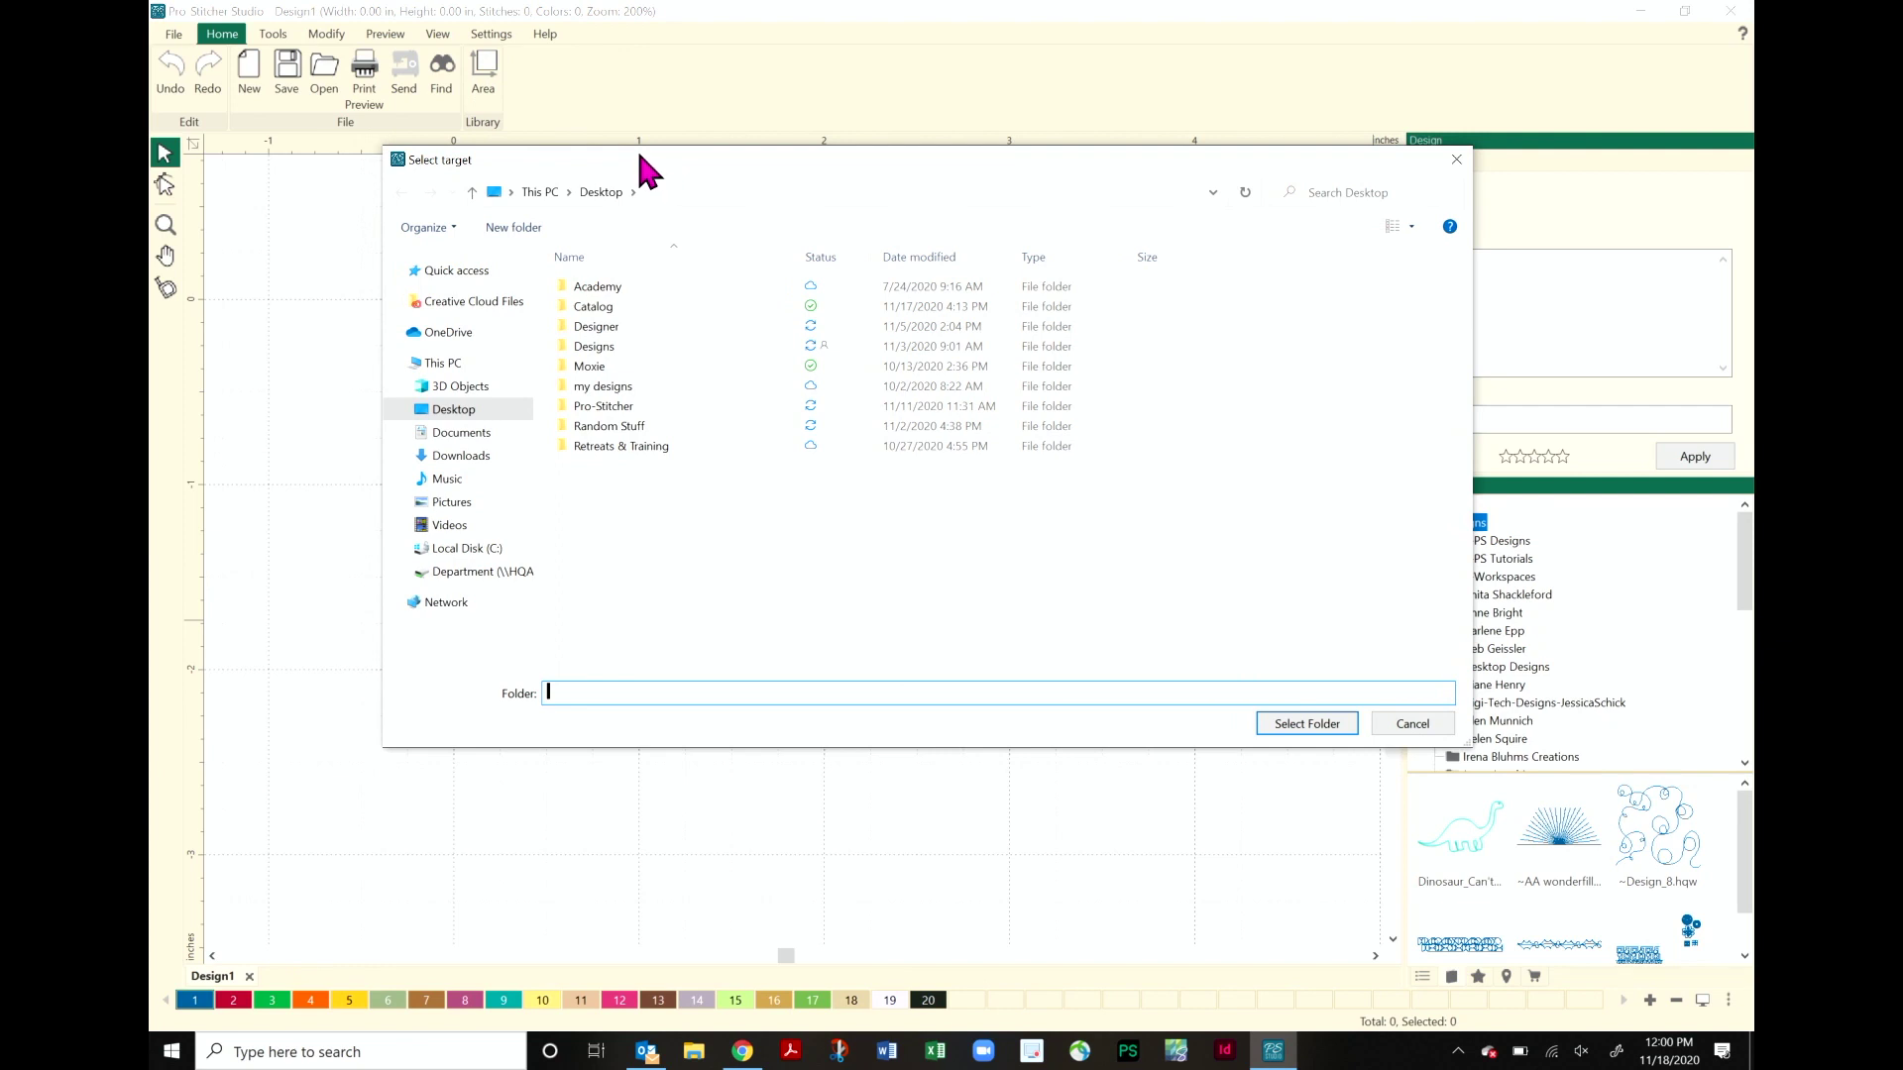
pyautogui.click(635, 401)
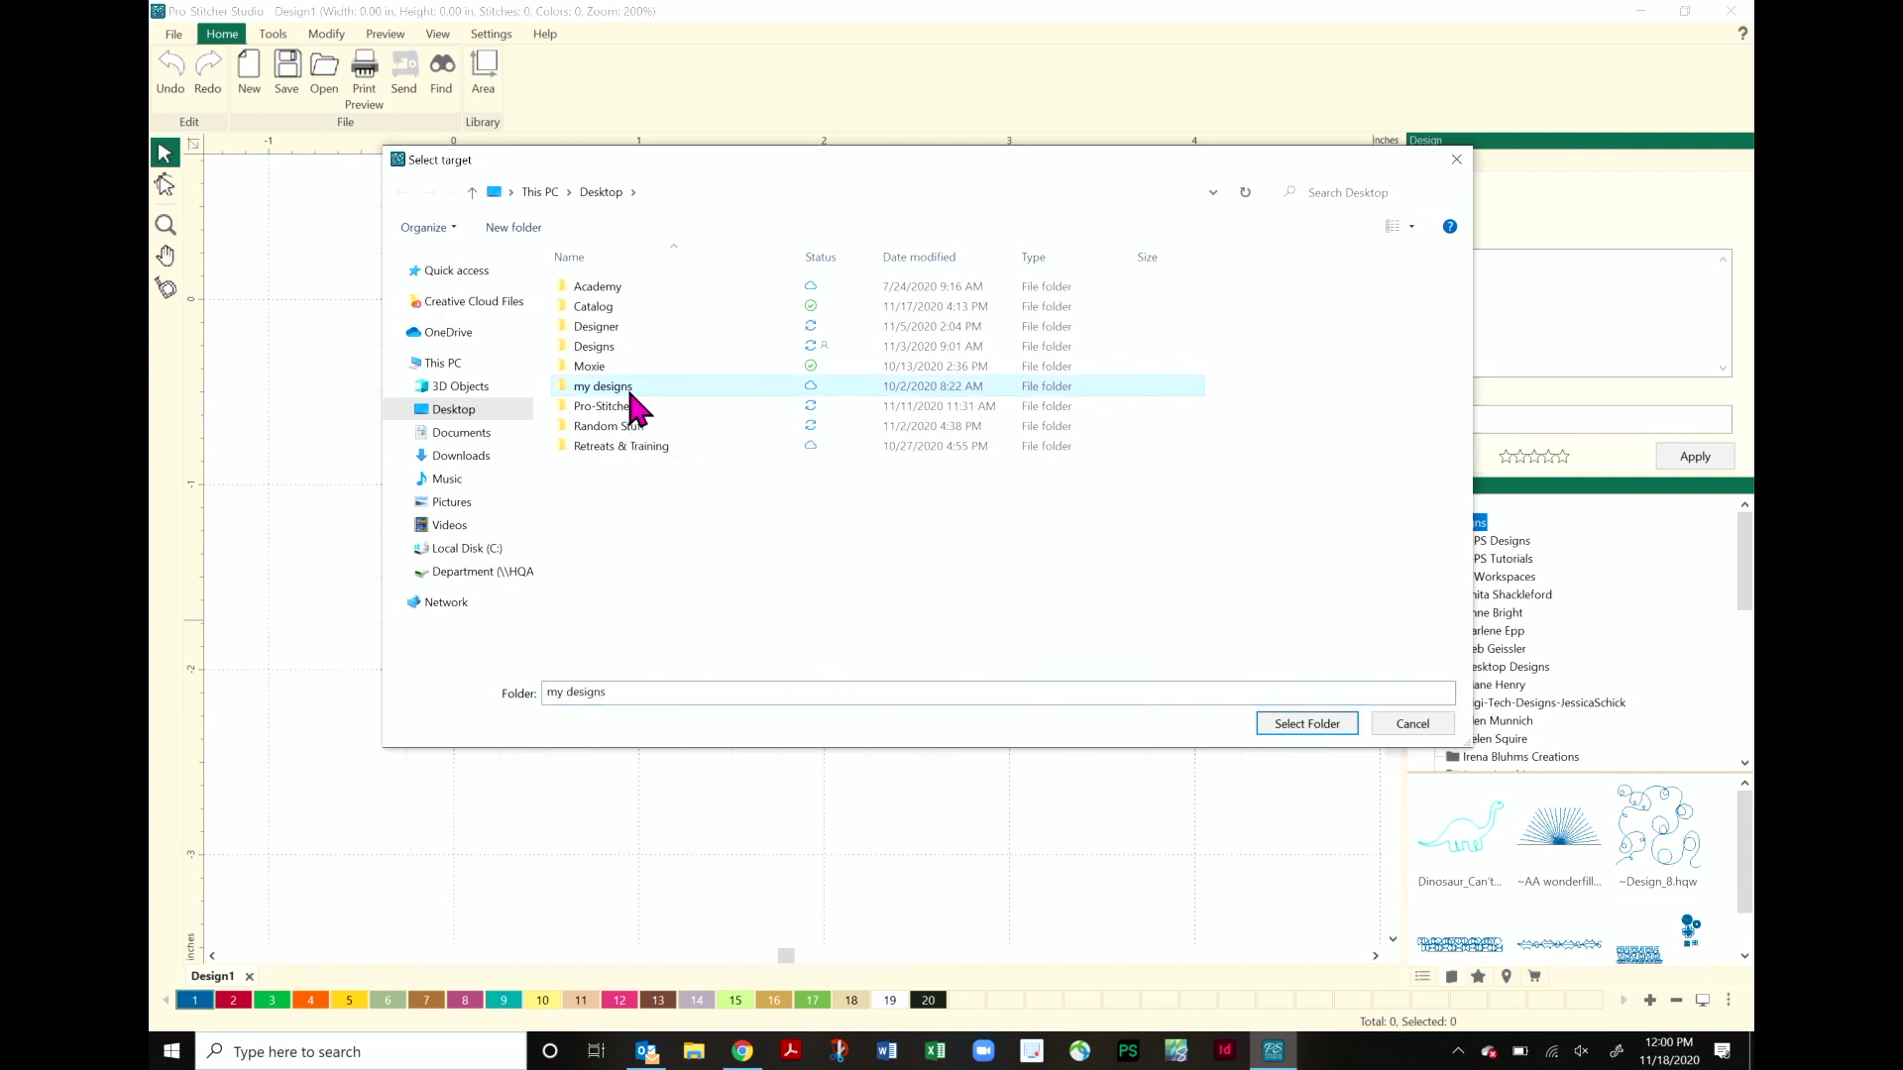
pyautogui.click(1328, 730)
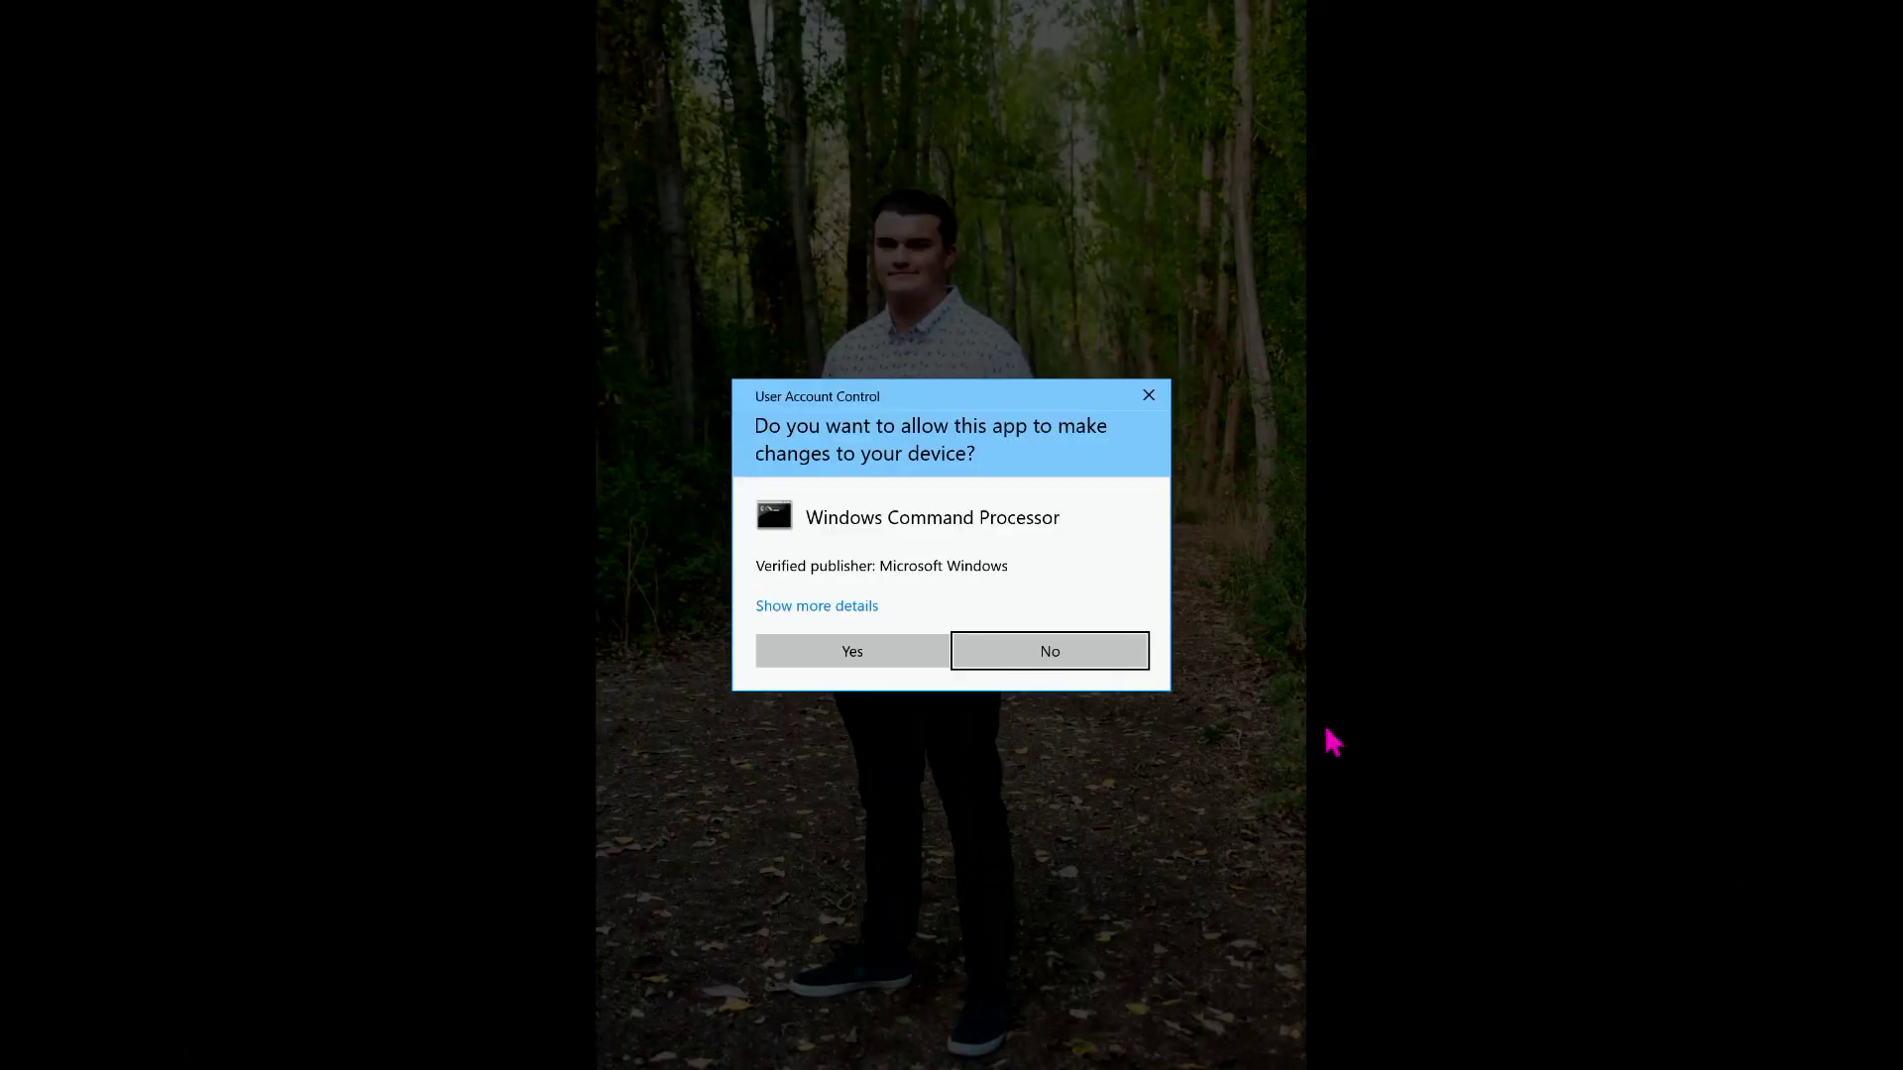
pyautogui.click(843, 664)
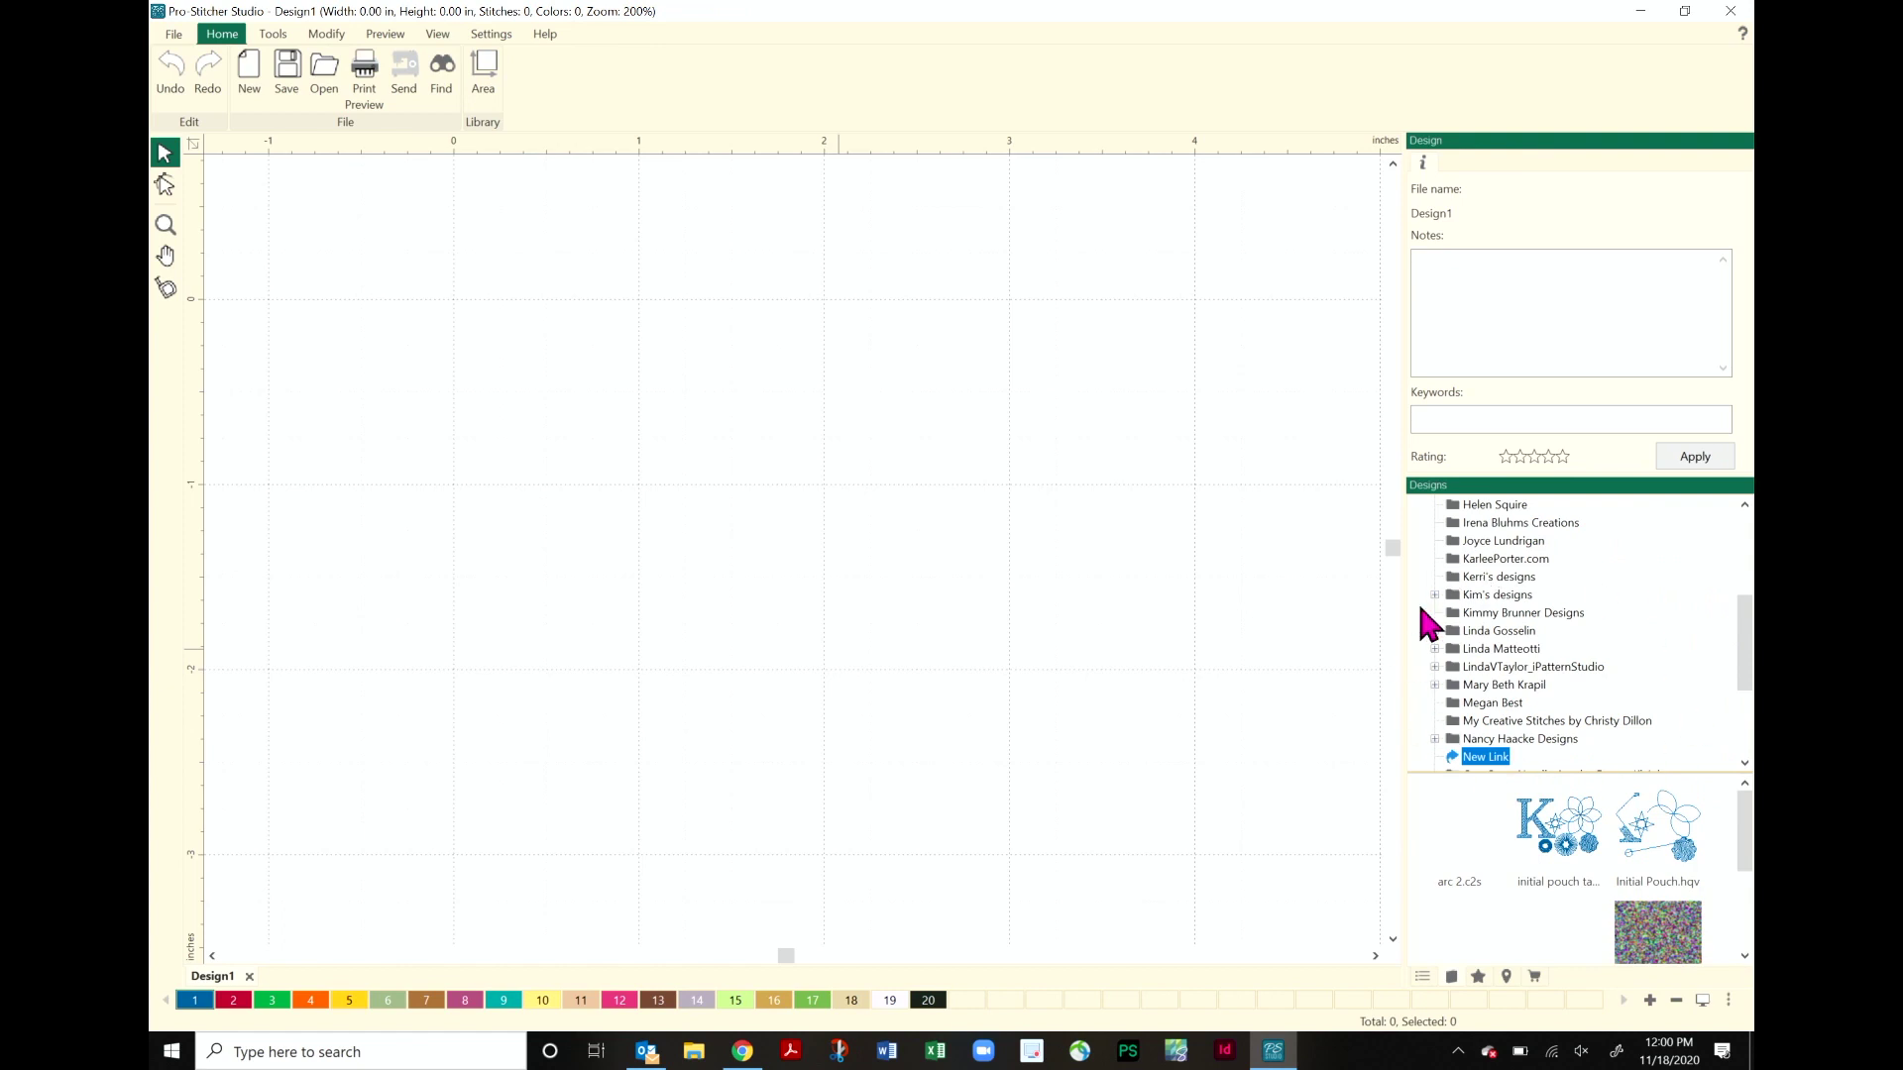
# - Rename the New Link in the Designs tree to 'my designs'
pyautogui.scroll(-2, 1561, 749)
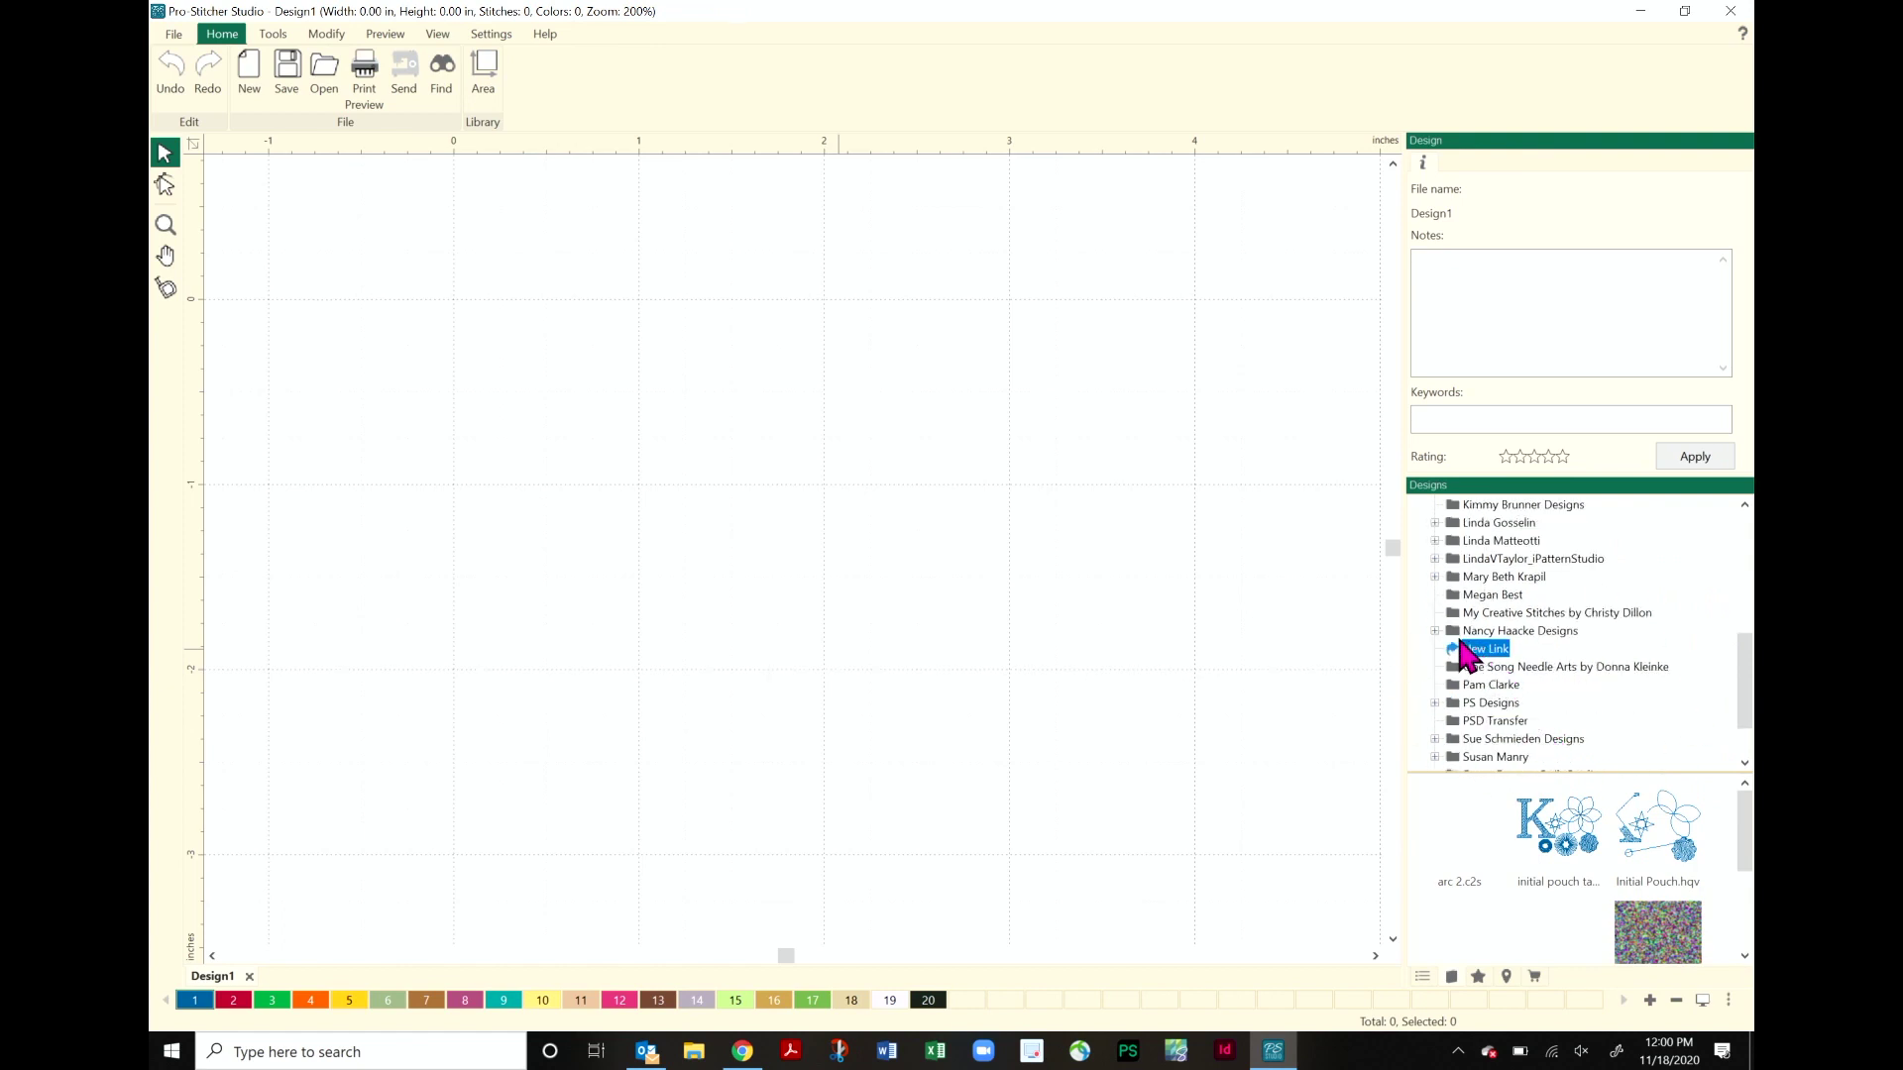
pyautogui.rightClick(1499, 670)
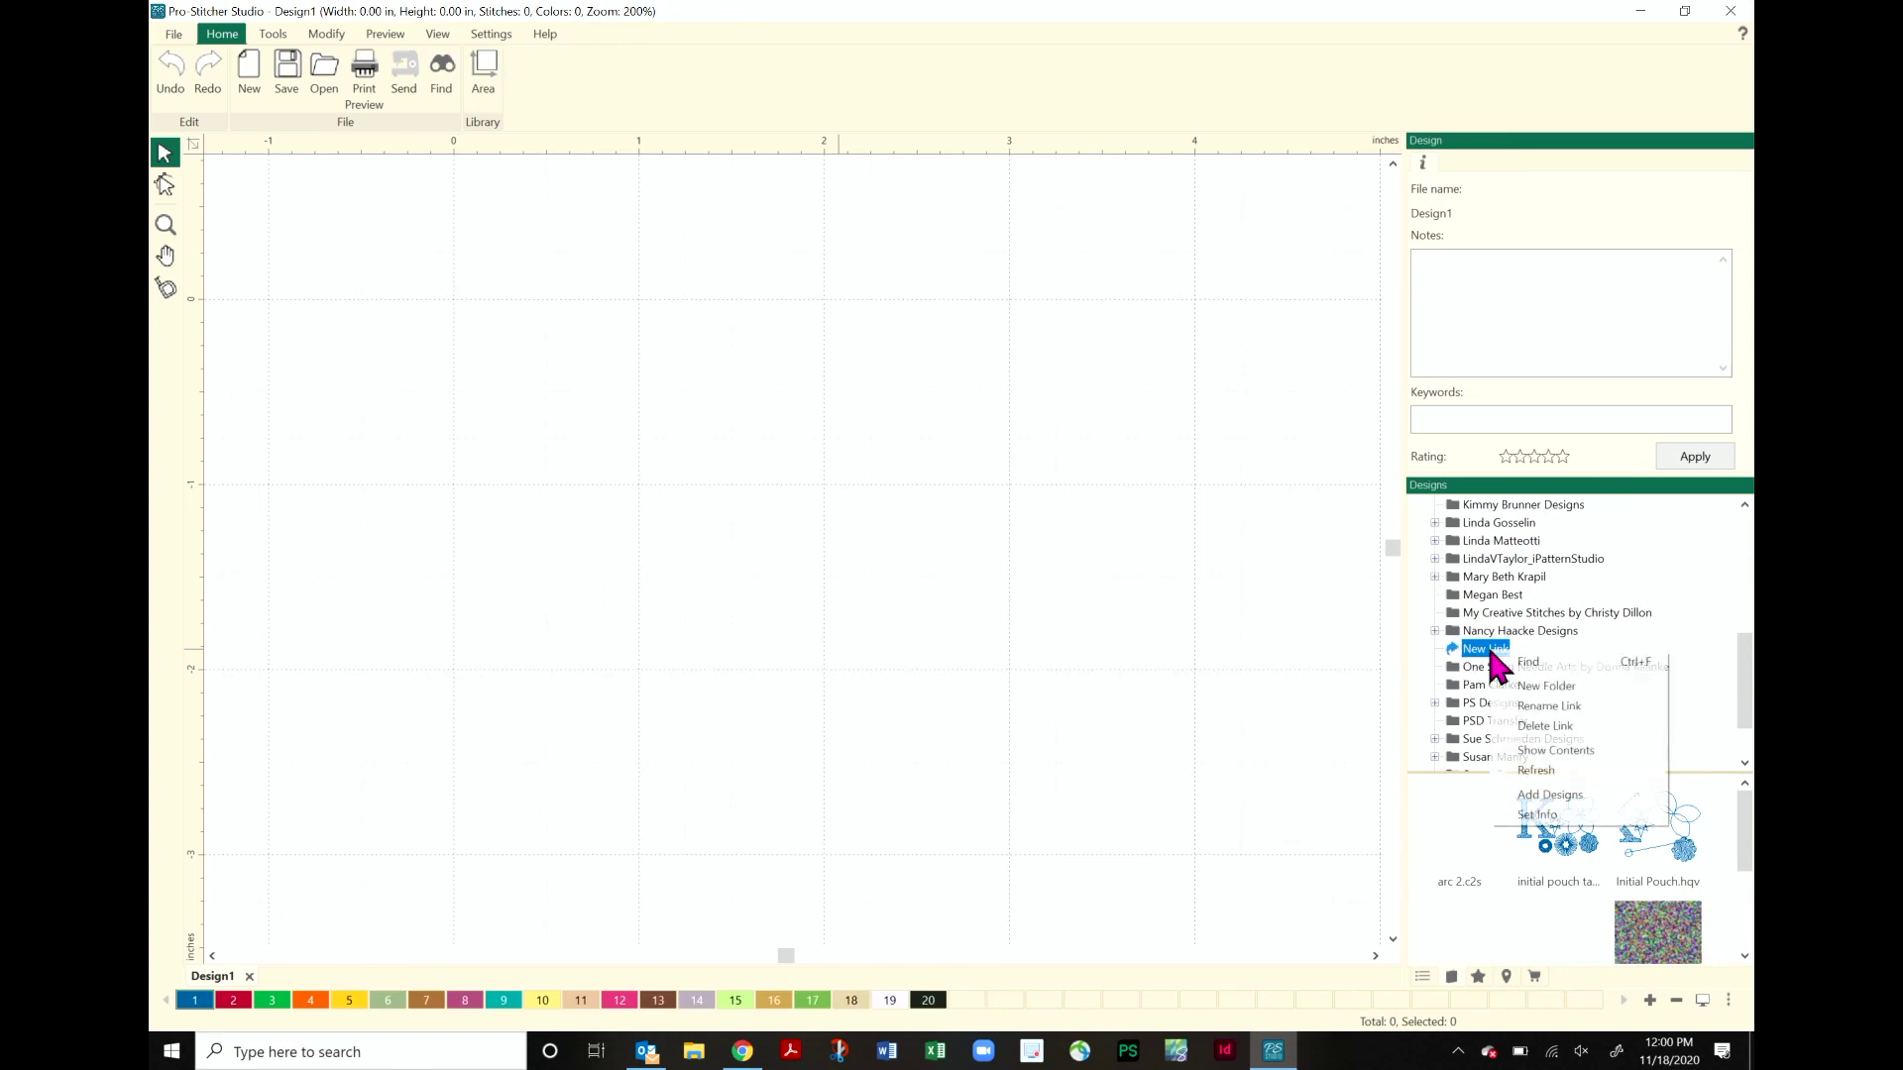
pyautogui.click(1553, 707)
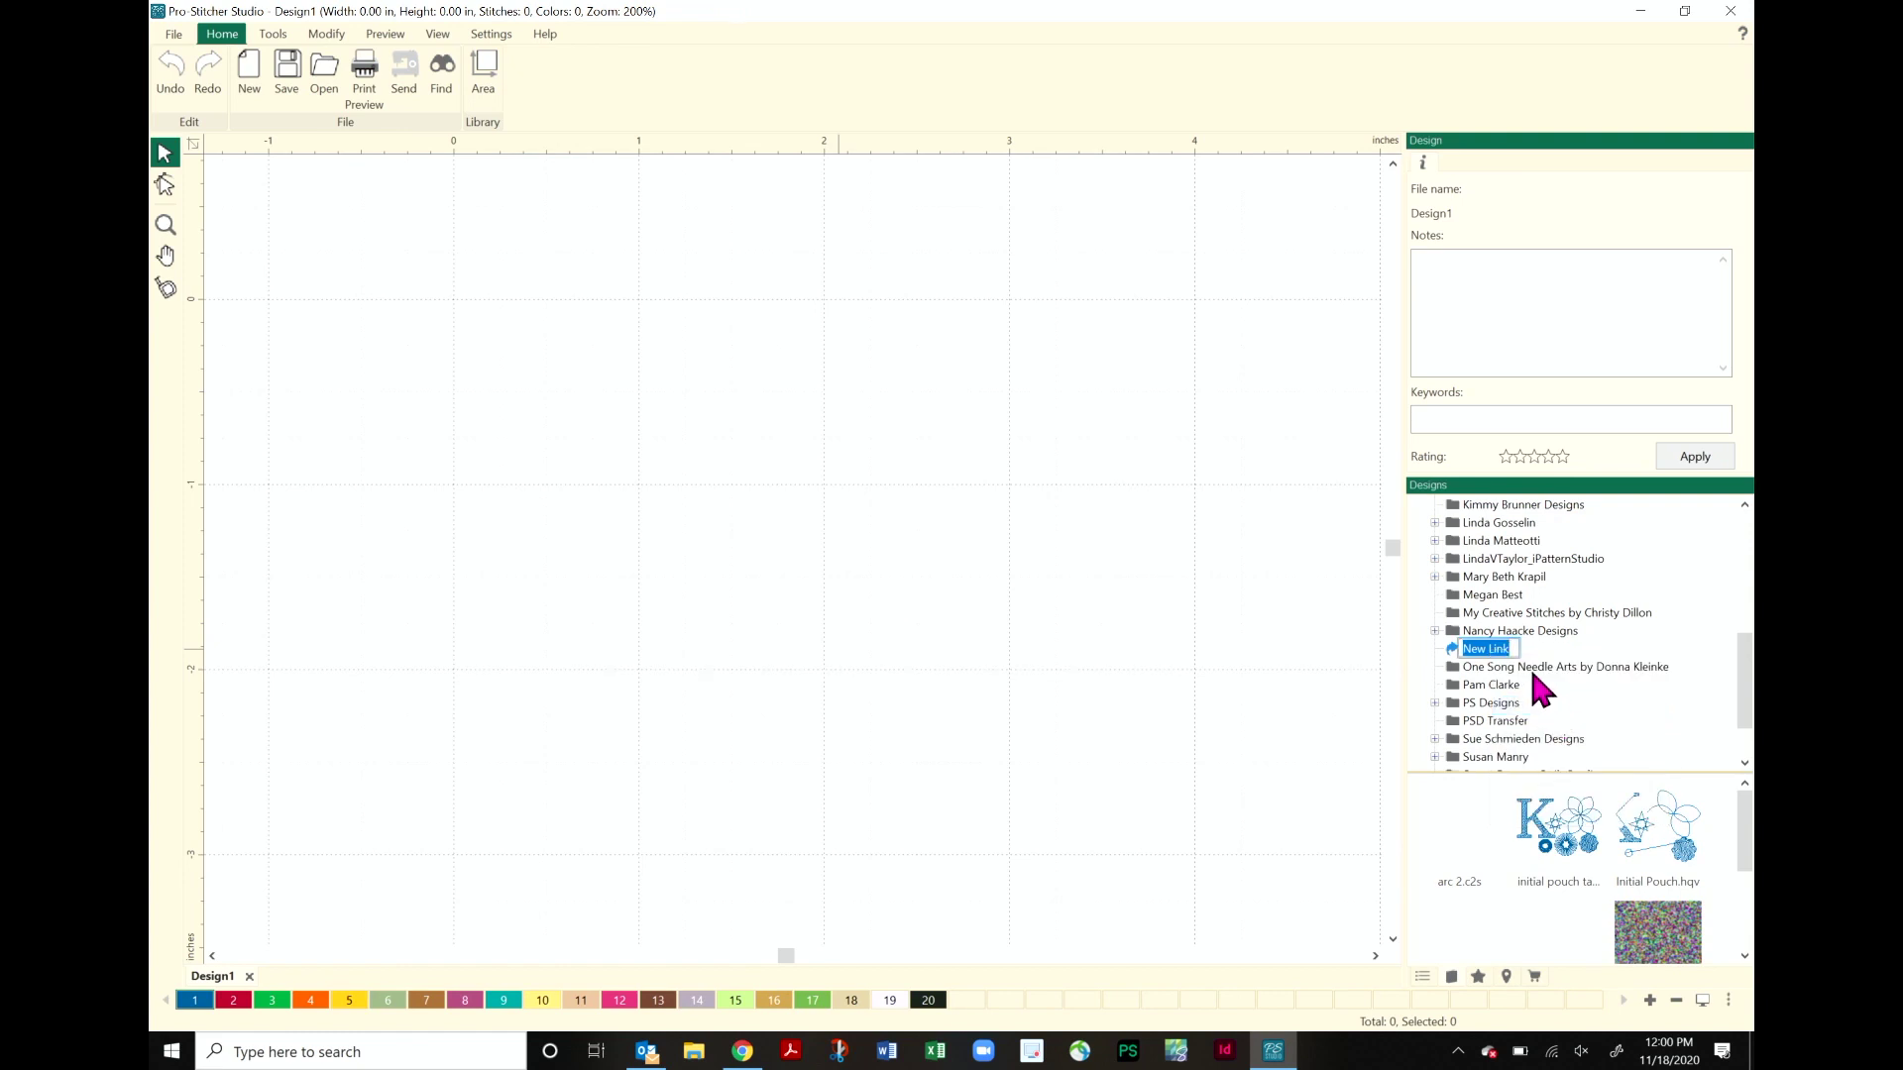
pyautogui.write('my designs')
pyautogui.press('Return')
pyautogui.scroll(-2, 1554, 694)
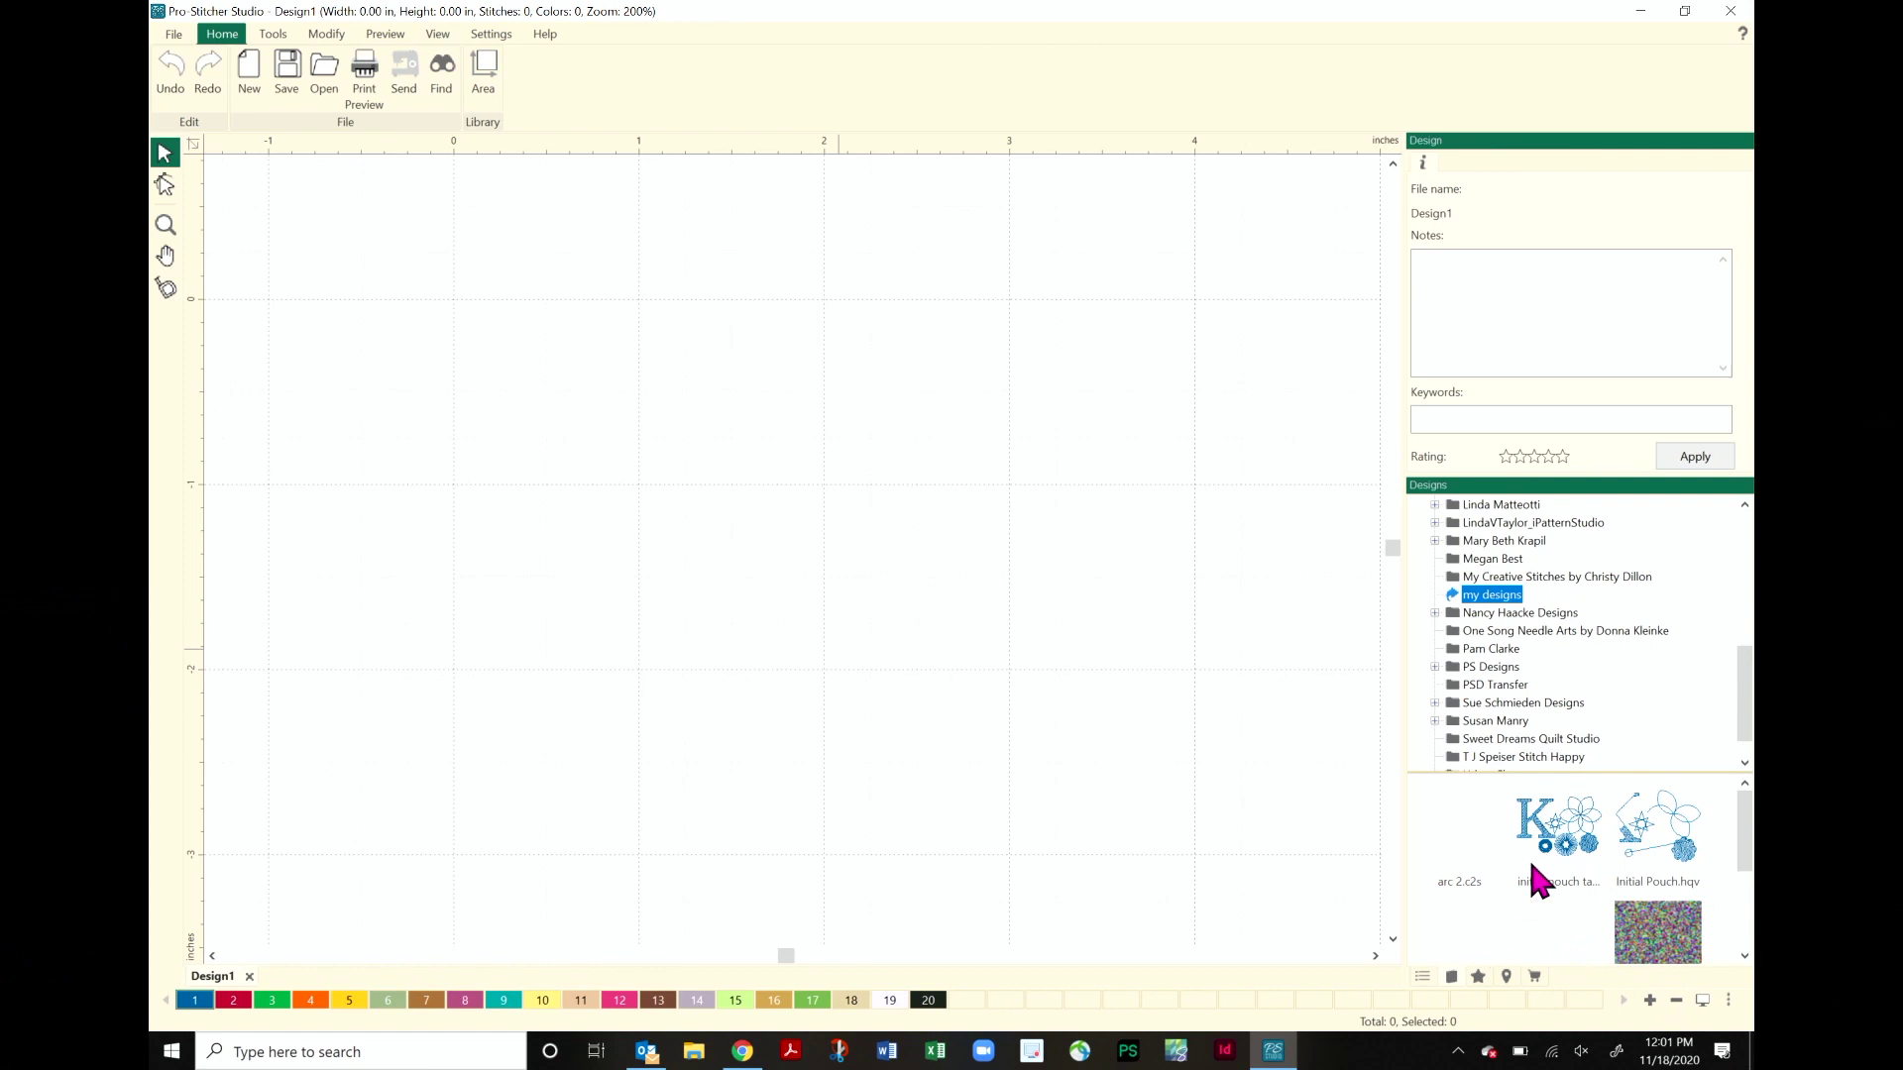
pyautogui.scroll(-1, 1546, 875)
pyautogui.scroll(-1, 1556, 887)
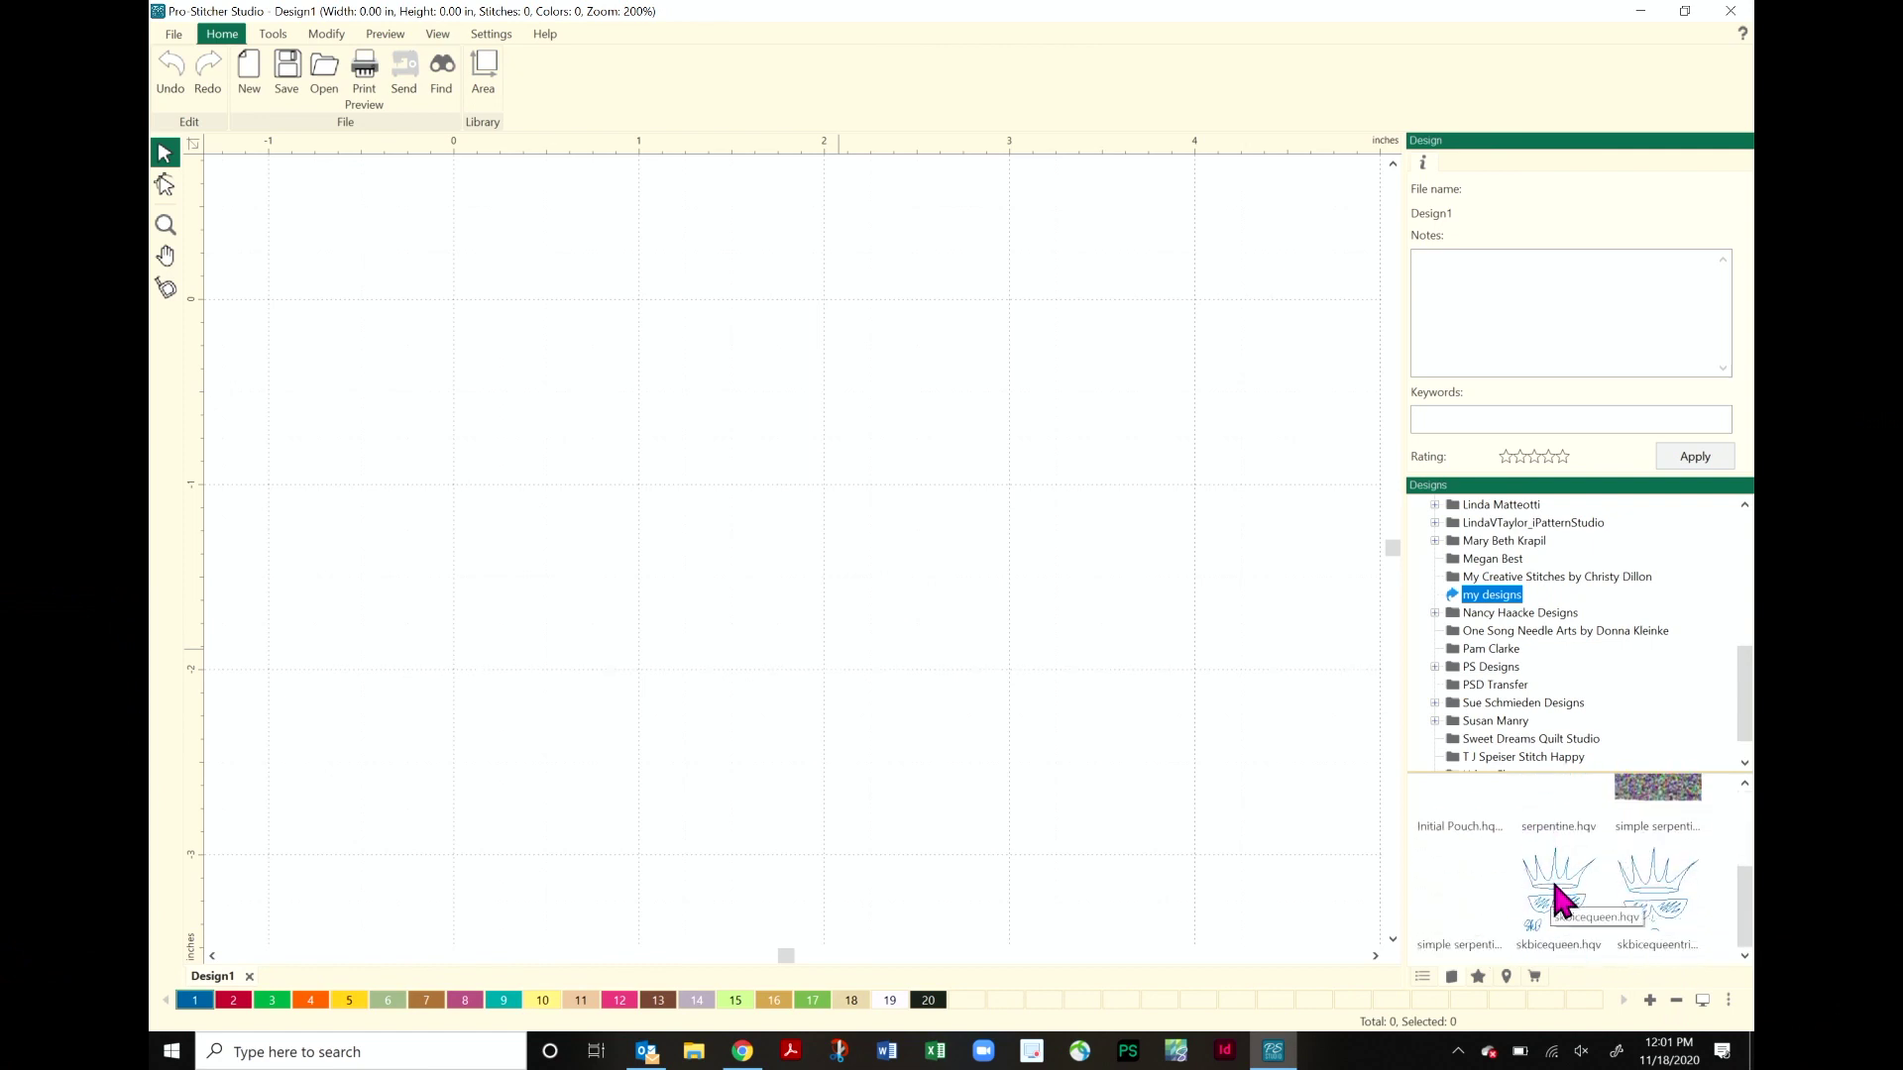
pyautogui.scroll(2, 1581, 887)
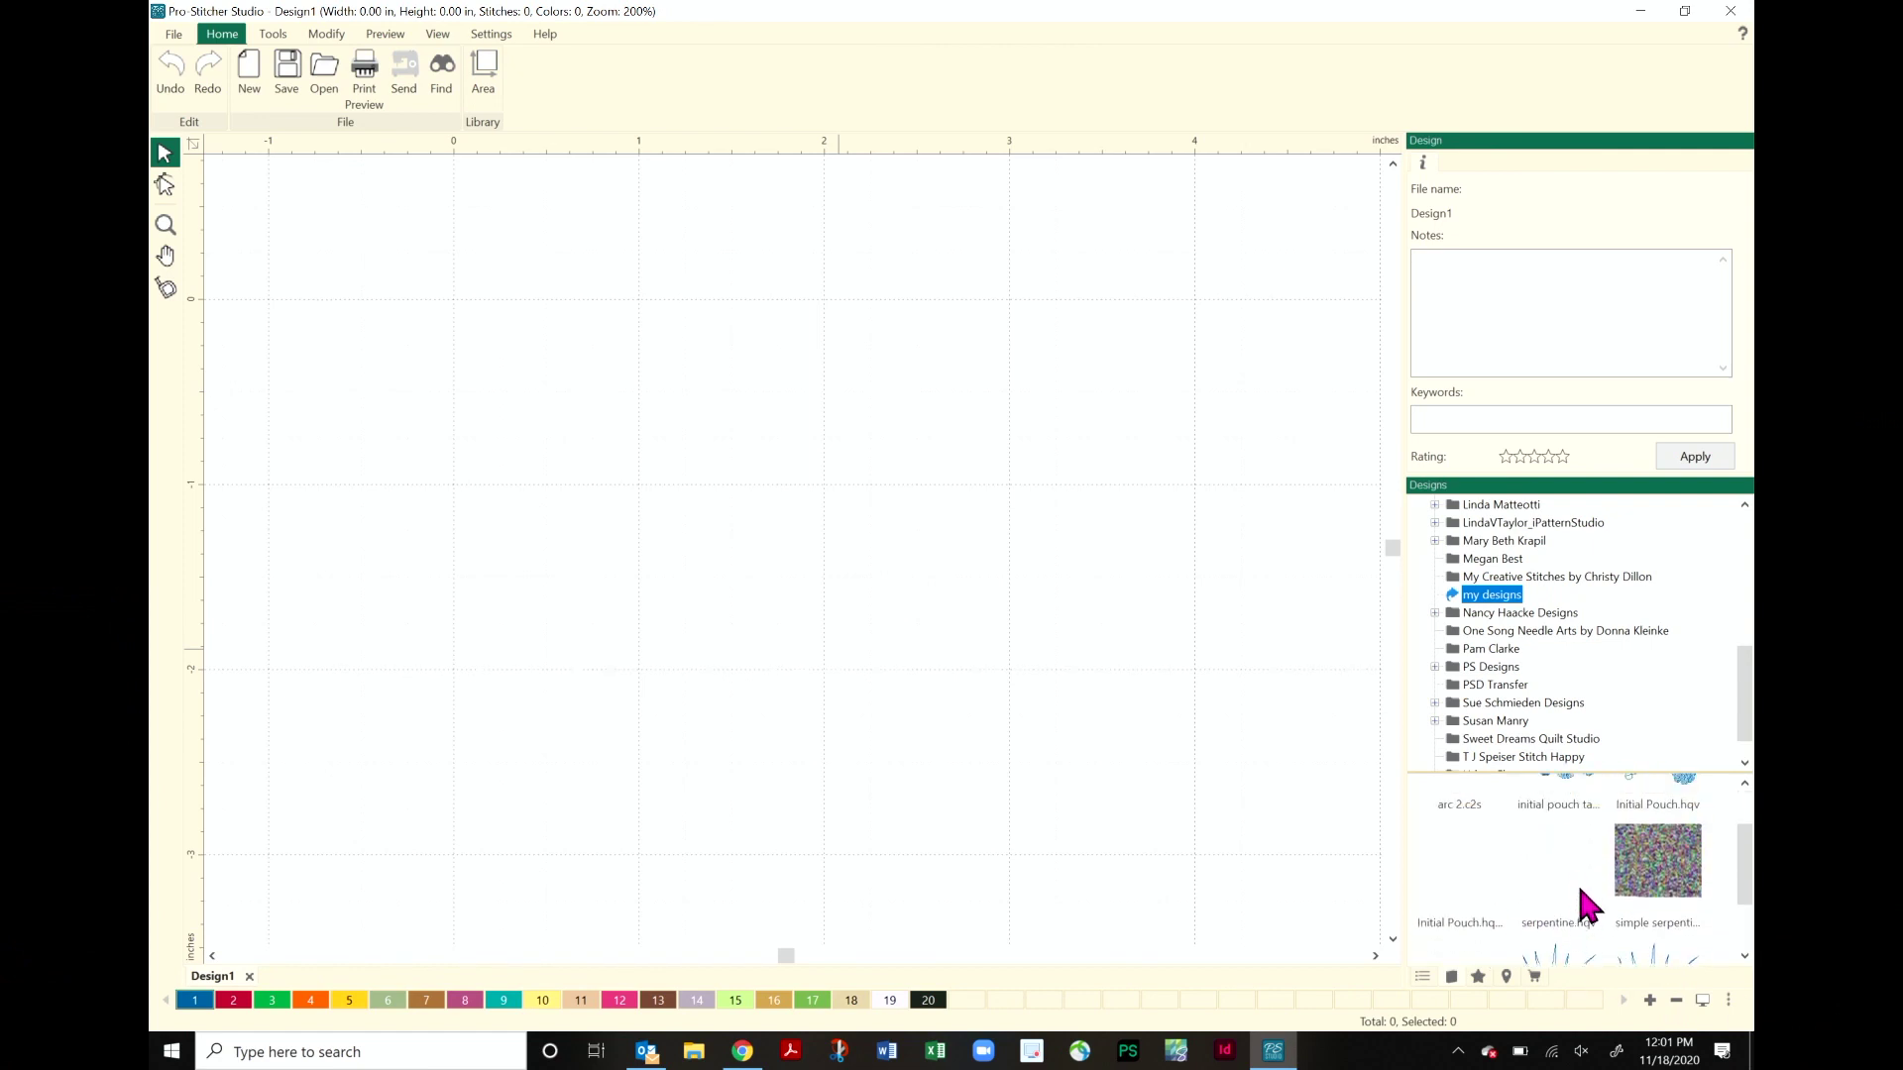
# - Open initial pouch take 2.hqw and note the designer credit, copyright 2020, initial pouch and 8" x 12" size
pyautogui.doubleClick(1576, 837)
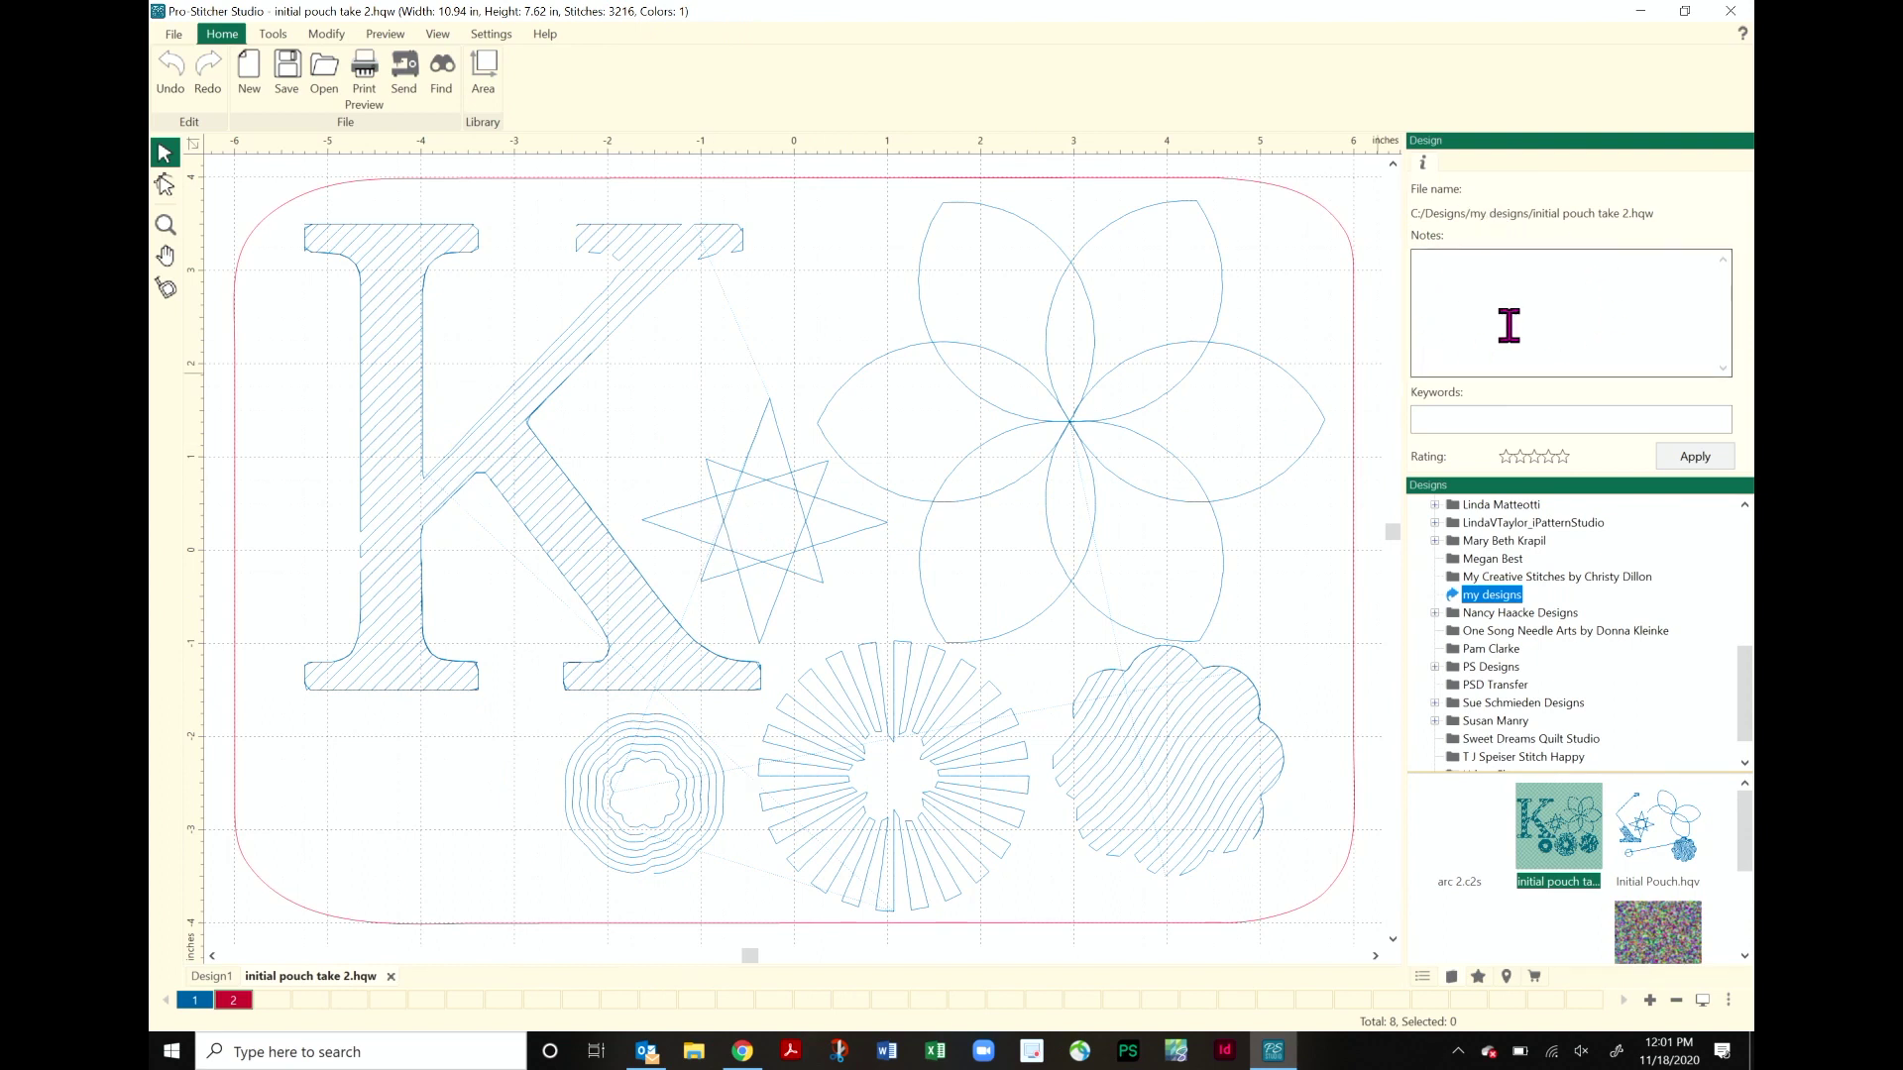
pyautogui.click(1462, 282)
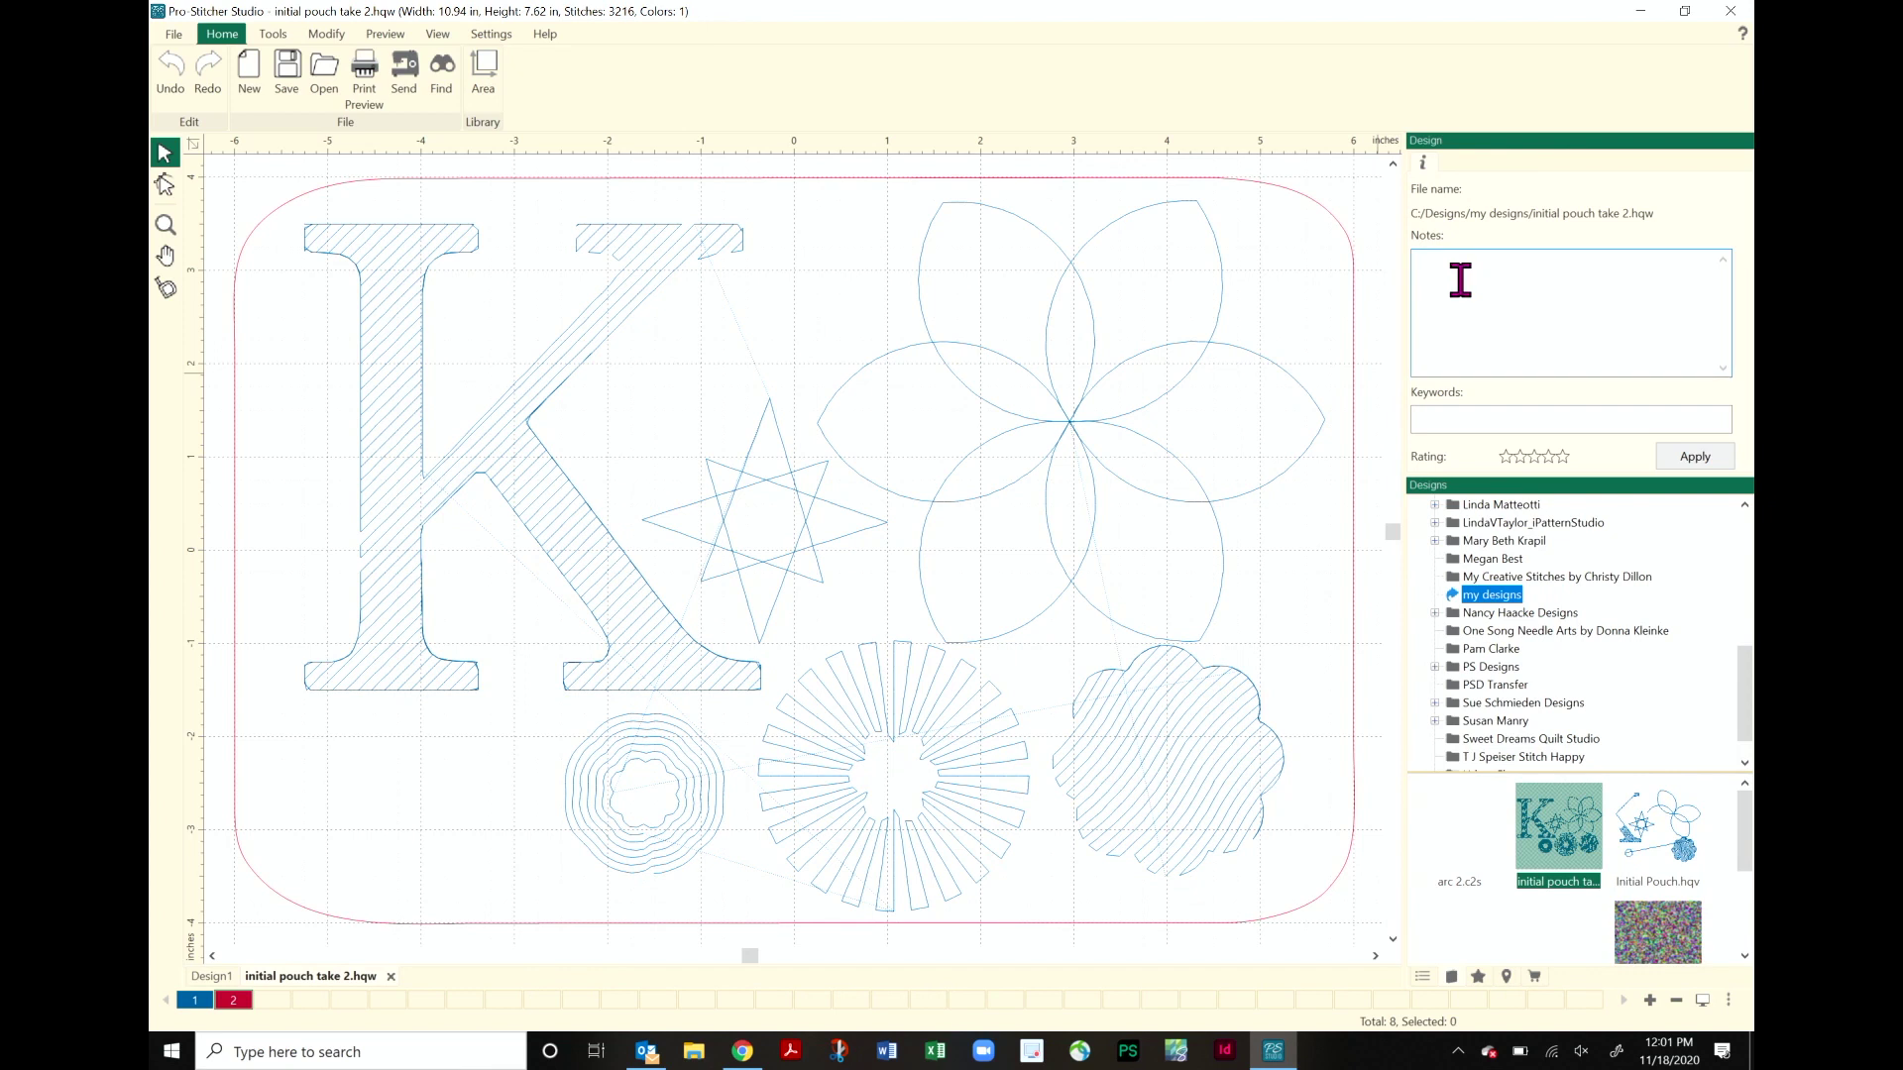
pyautogui.write('designed by Kim Sandberg')
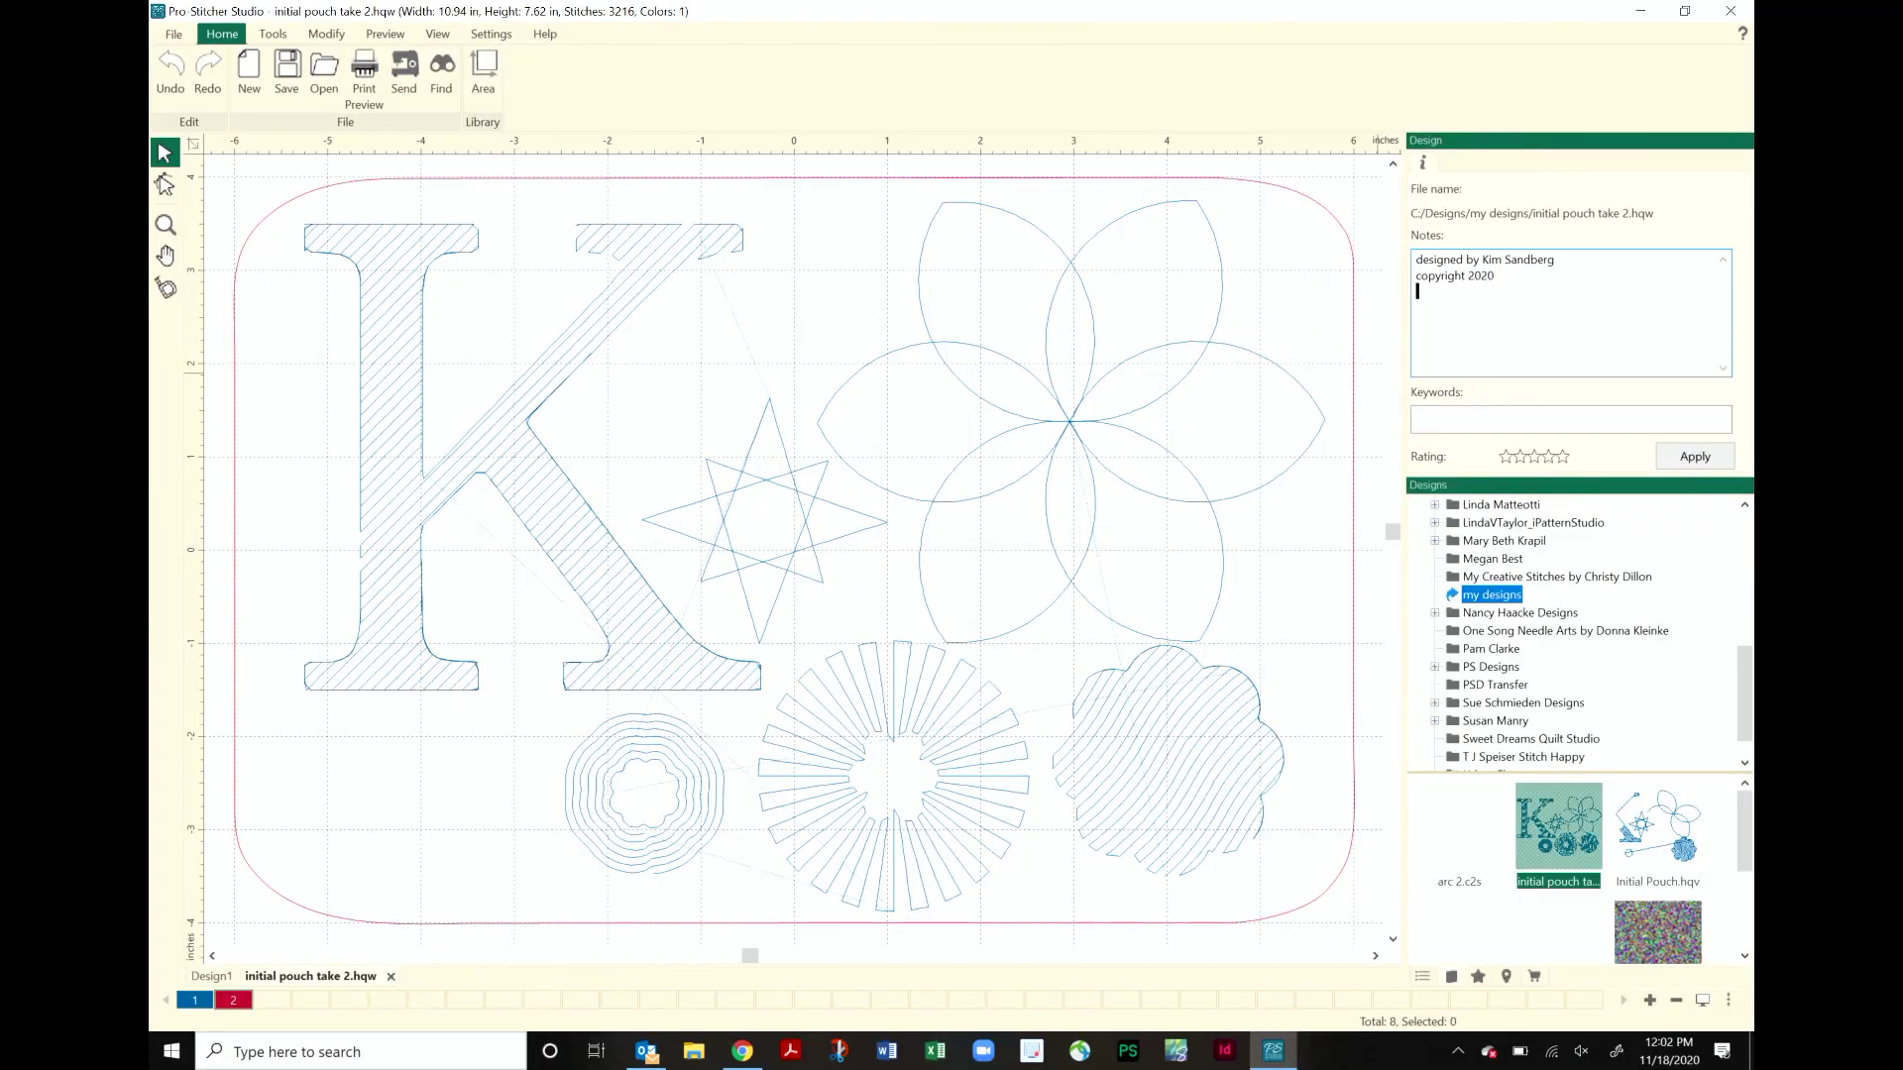
pyautogui.write('initial pouch')
pyautogui.press('Return')
pyautogui.write('8" x 12" size')
pyautogui.click(1467, 419)
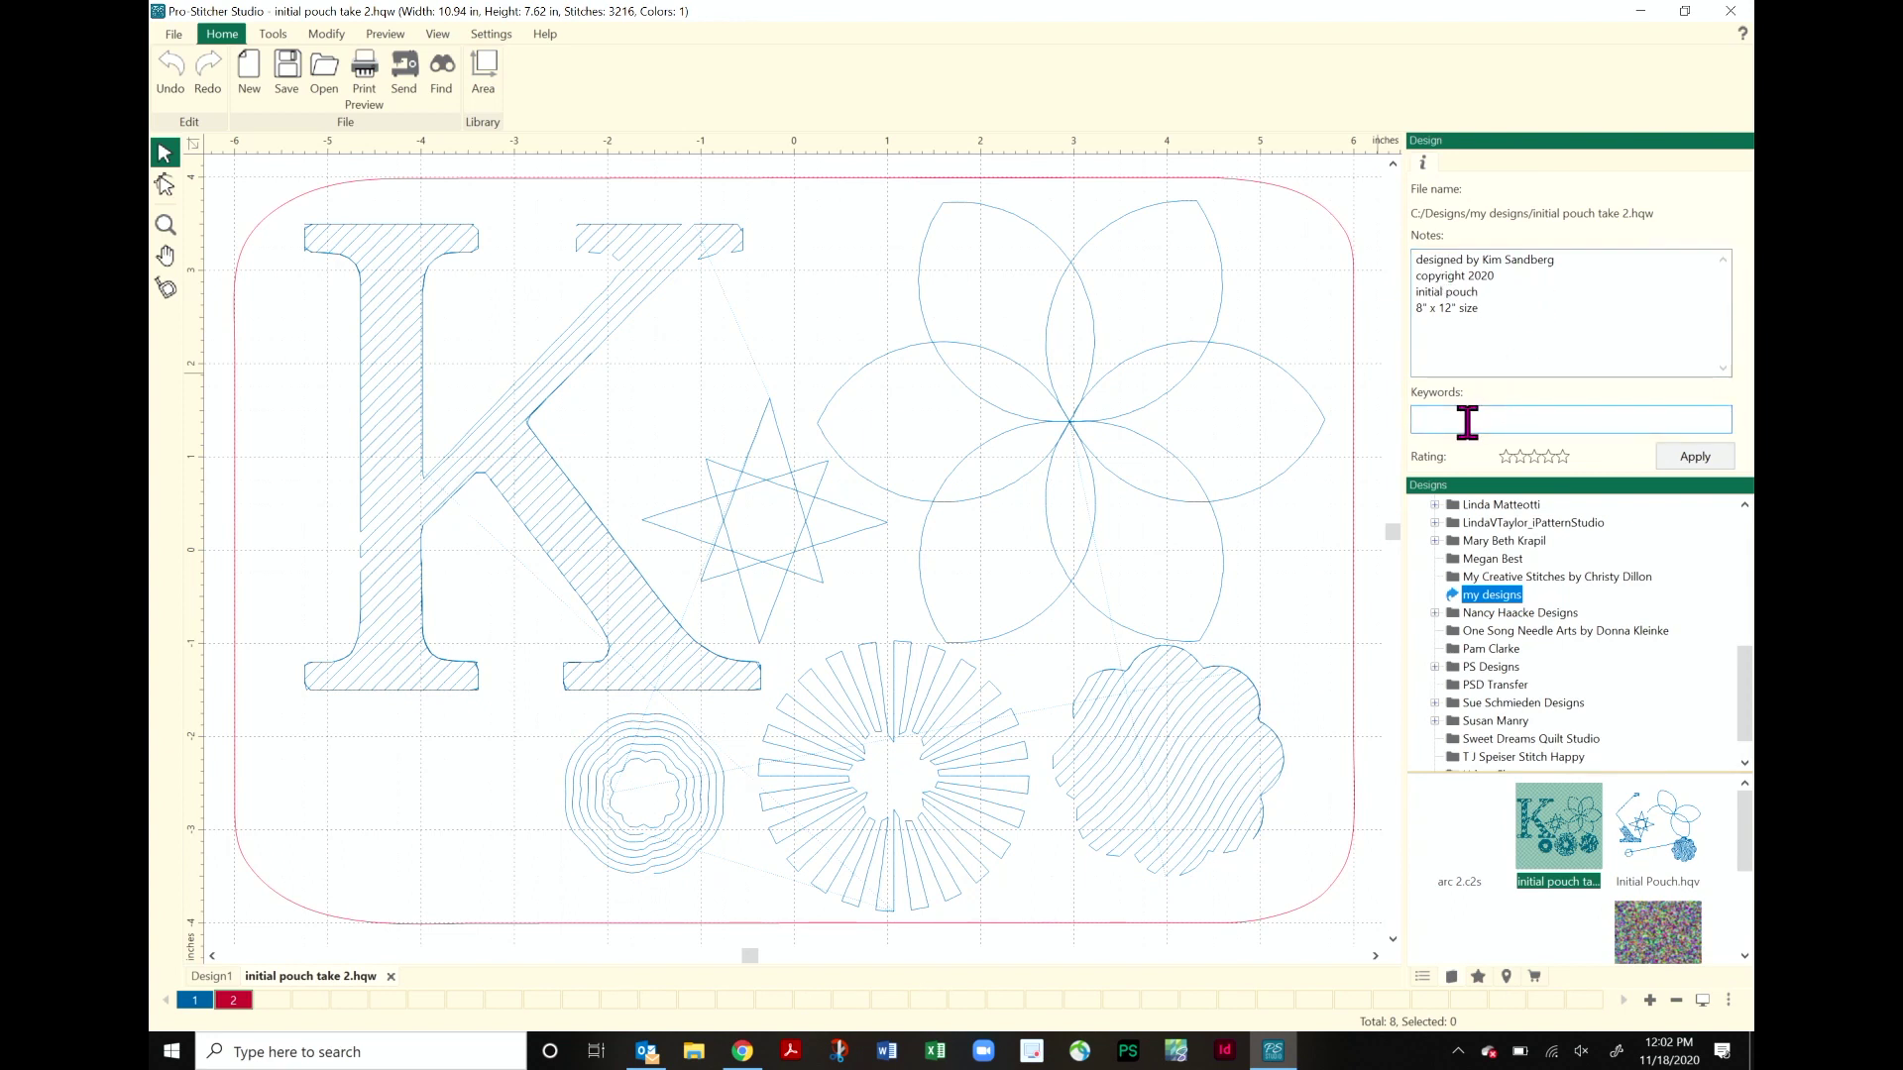
pyautogui.write('pouch, initials')
pyautogui.click(1563, 456)
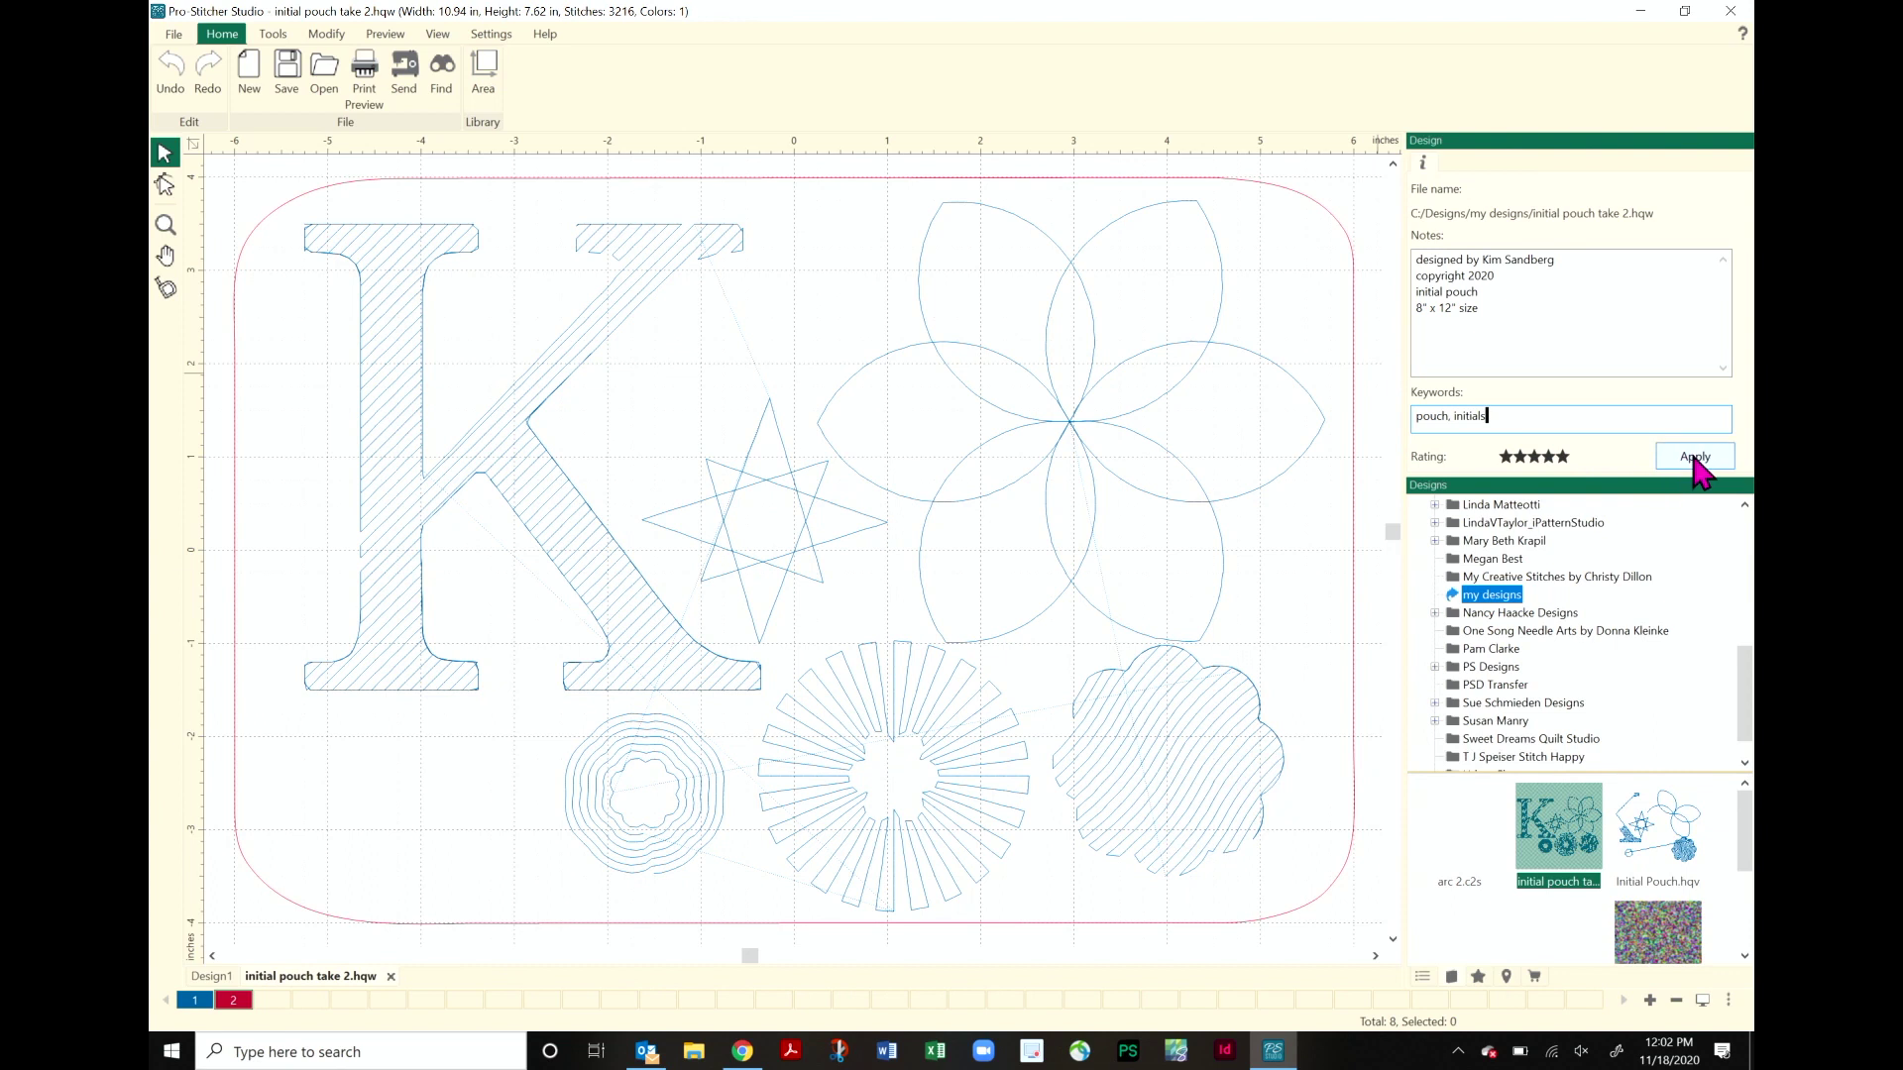
pyautogui.click(1696, 464)
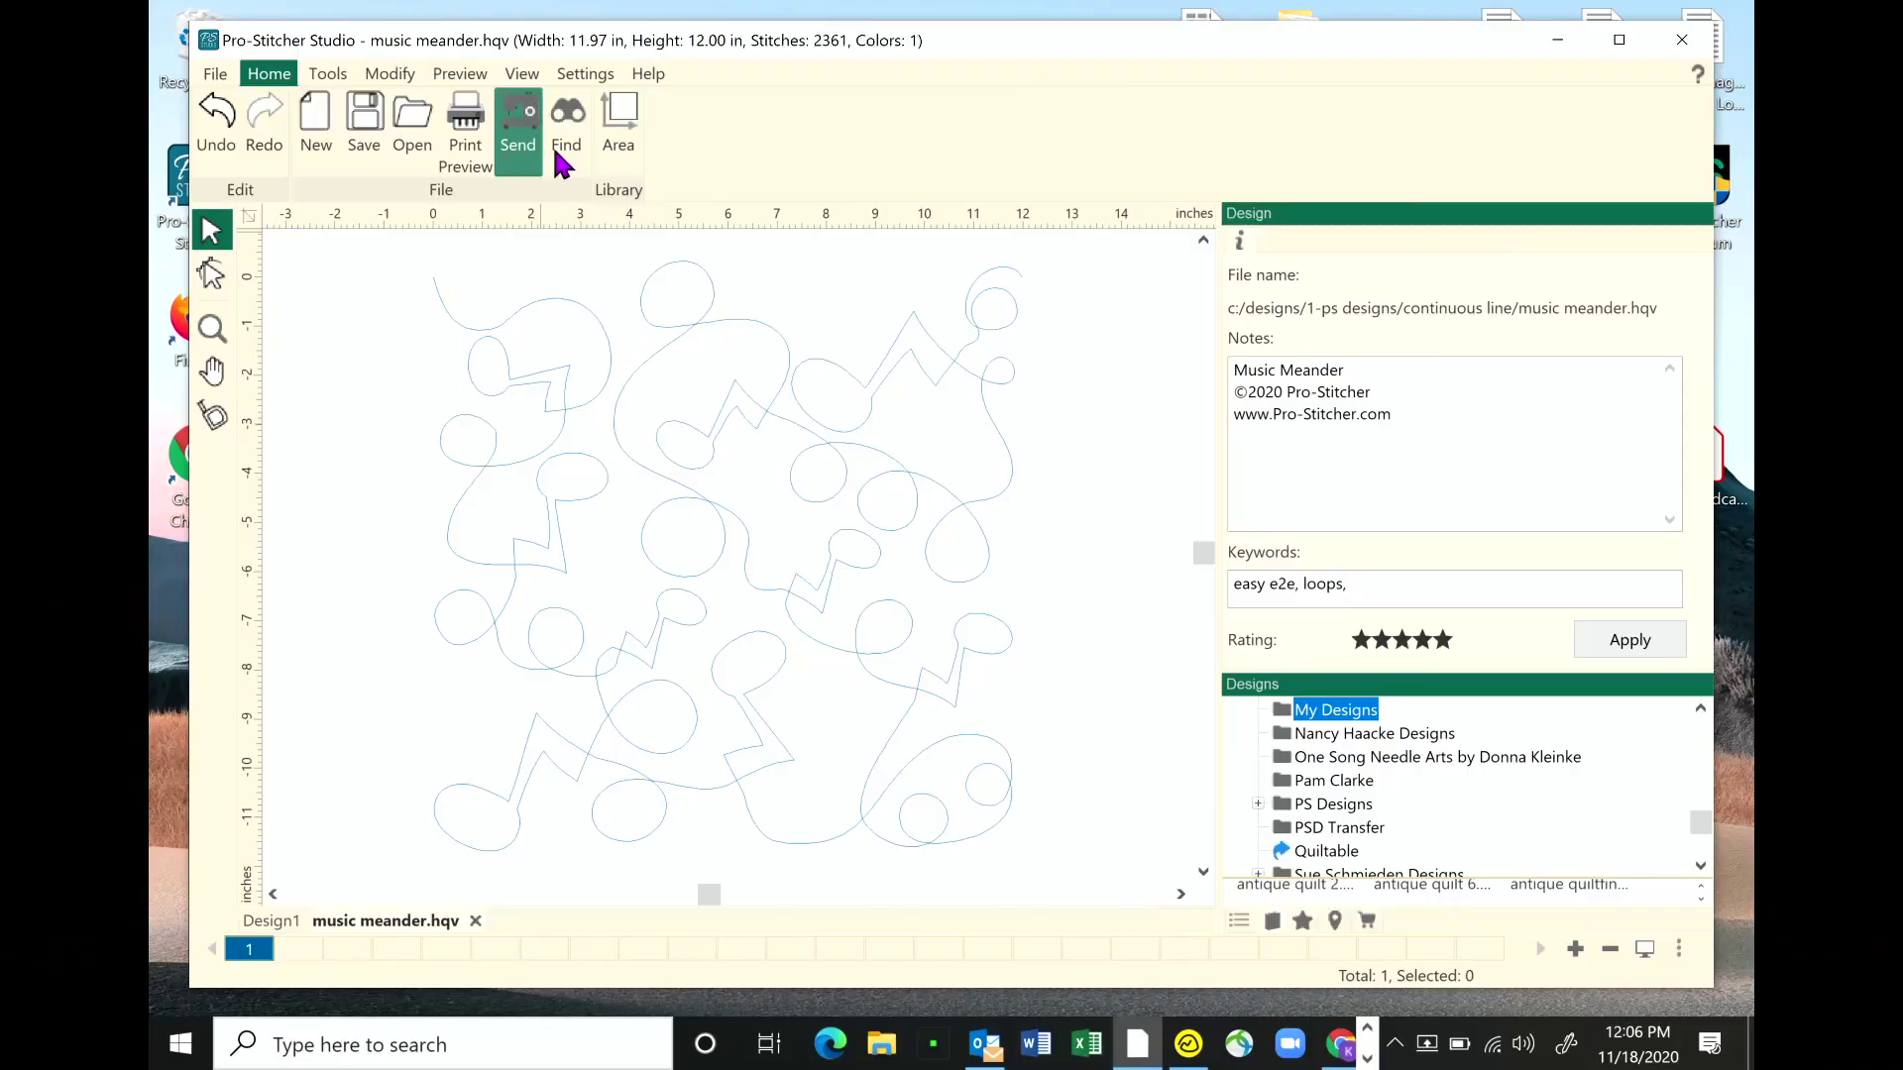
# - Reopen the Find design window, still holding the 'music' notes filter with a total of 2
pyautogui.click(573, 117)
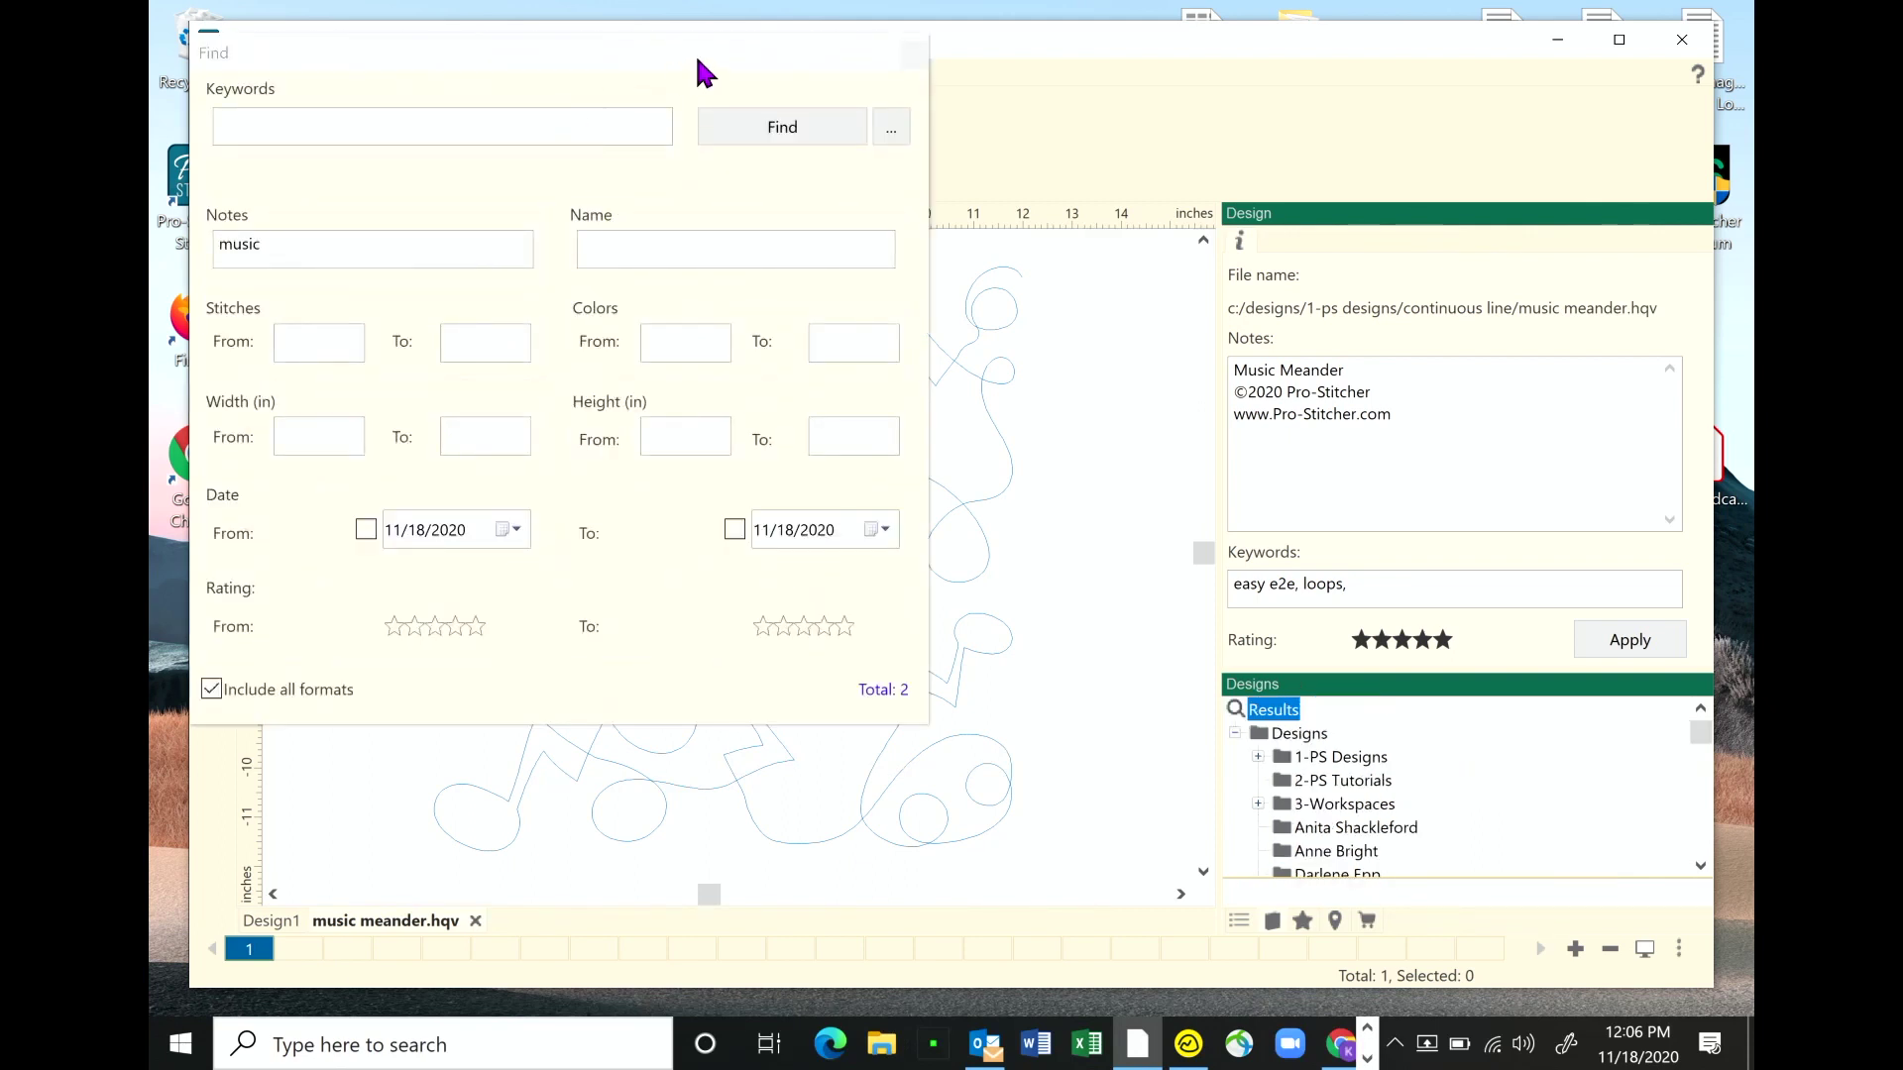
pyautogui.click(412, 119)
pyautogui.click(913, 54)
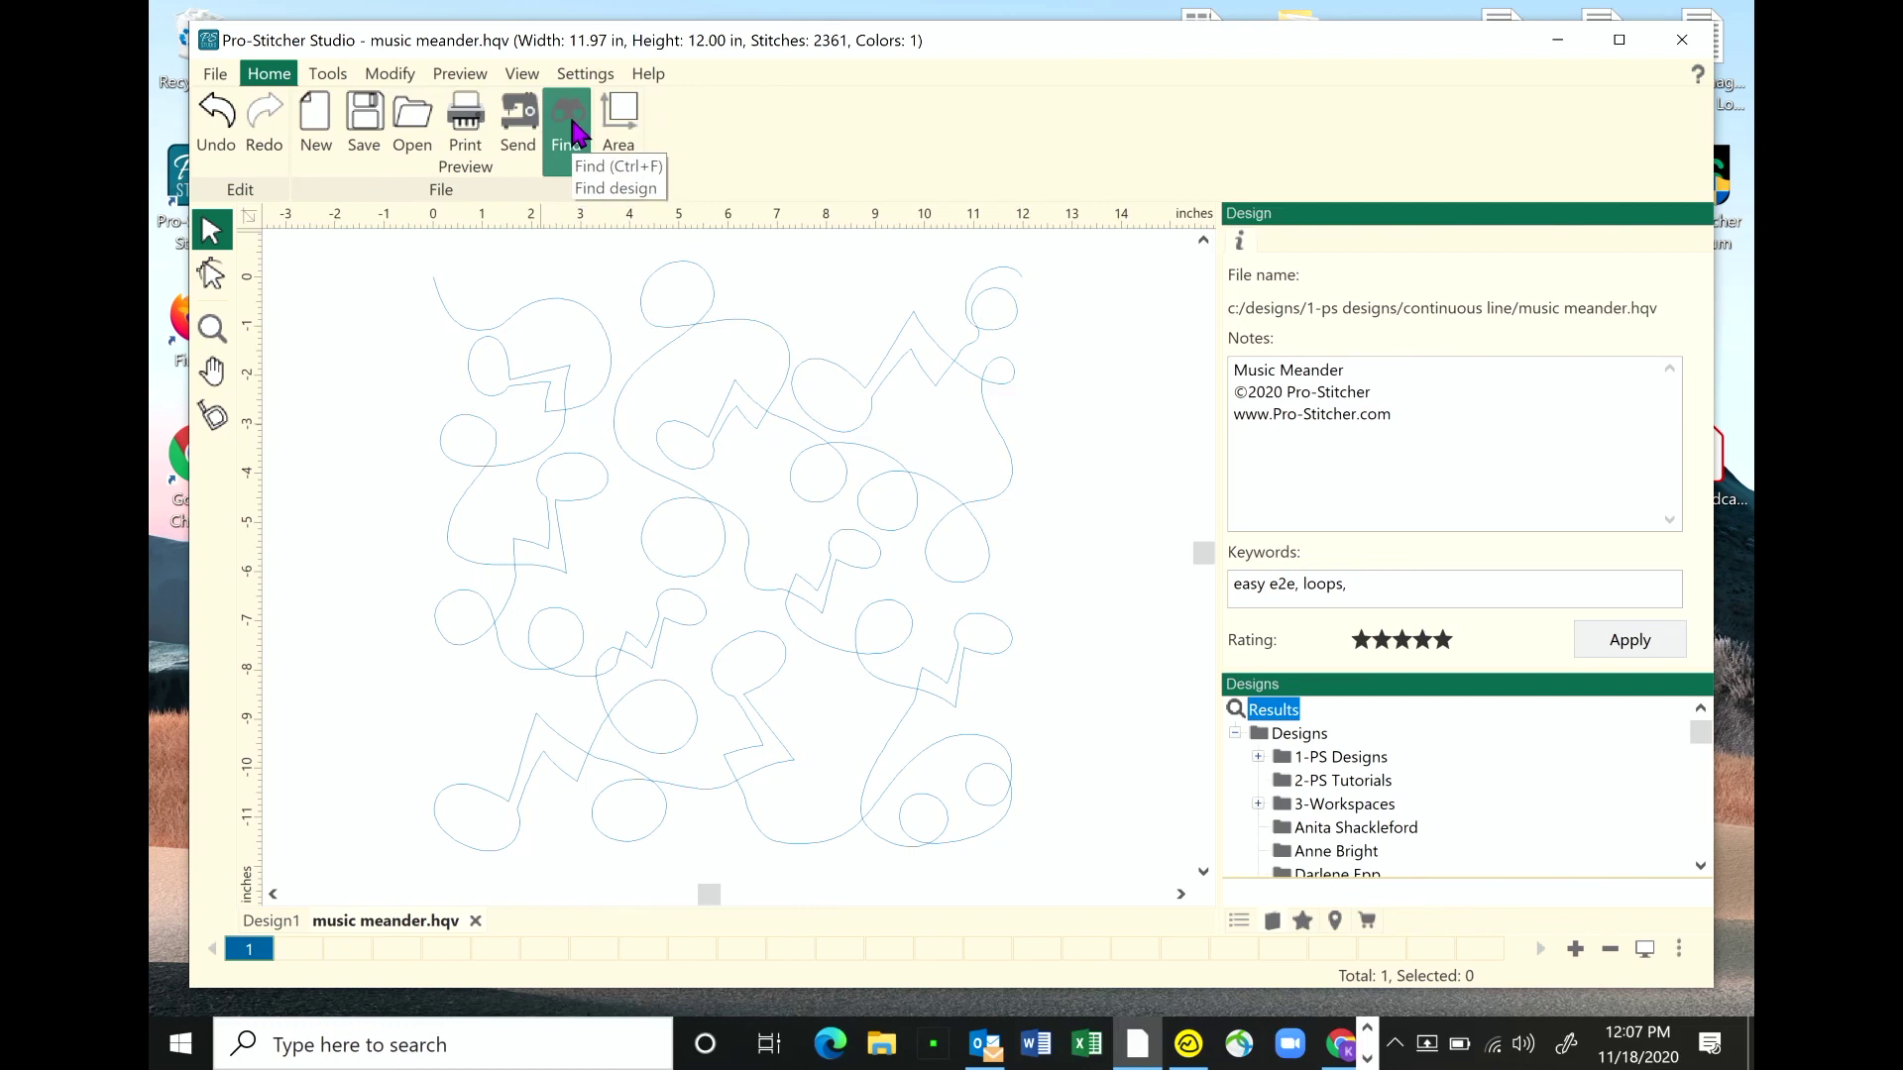
pyautogui.click(573, 128)
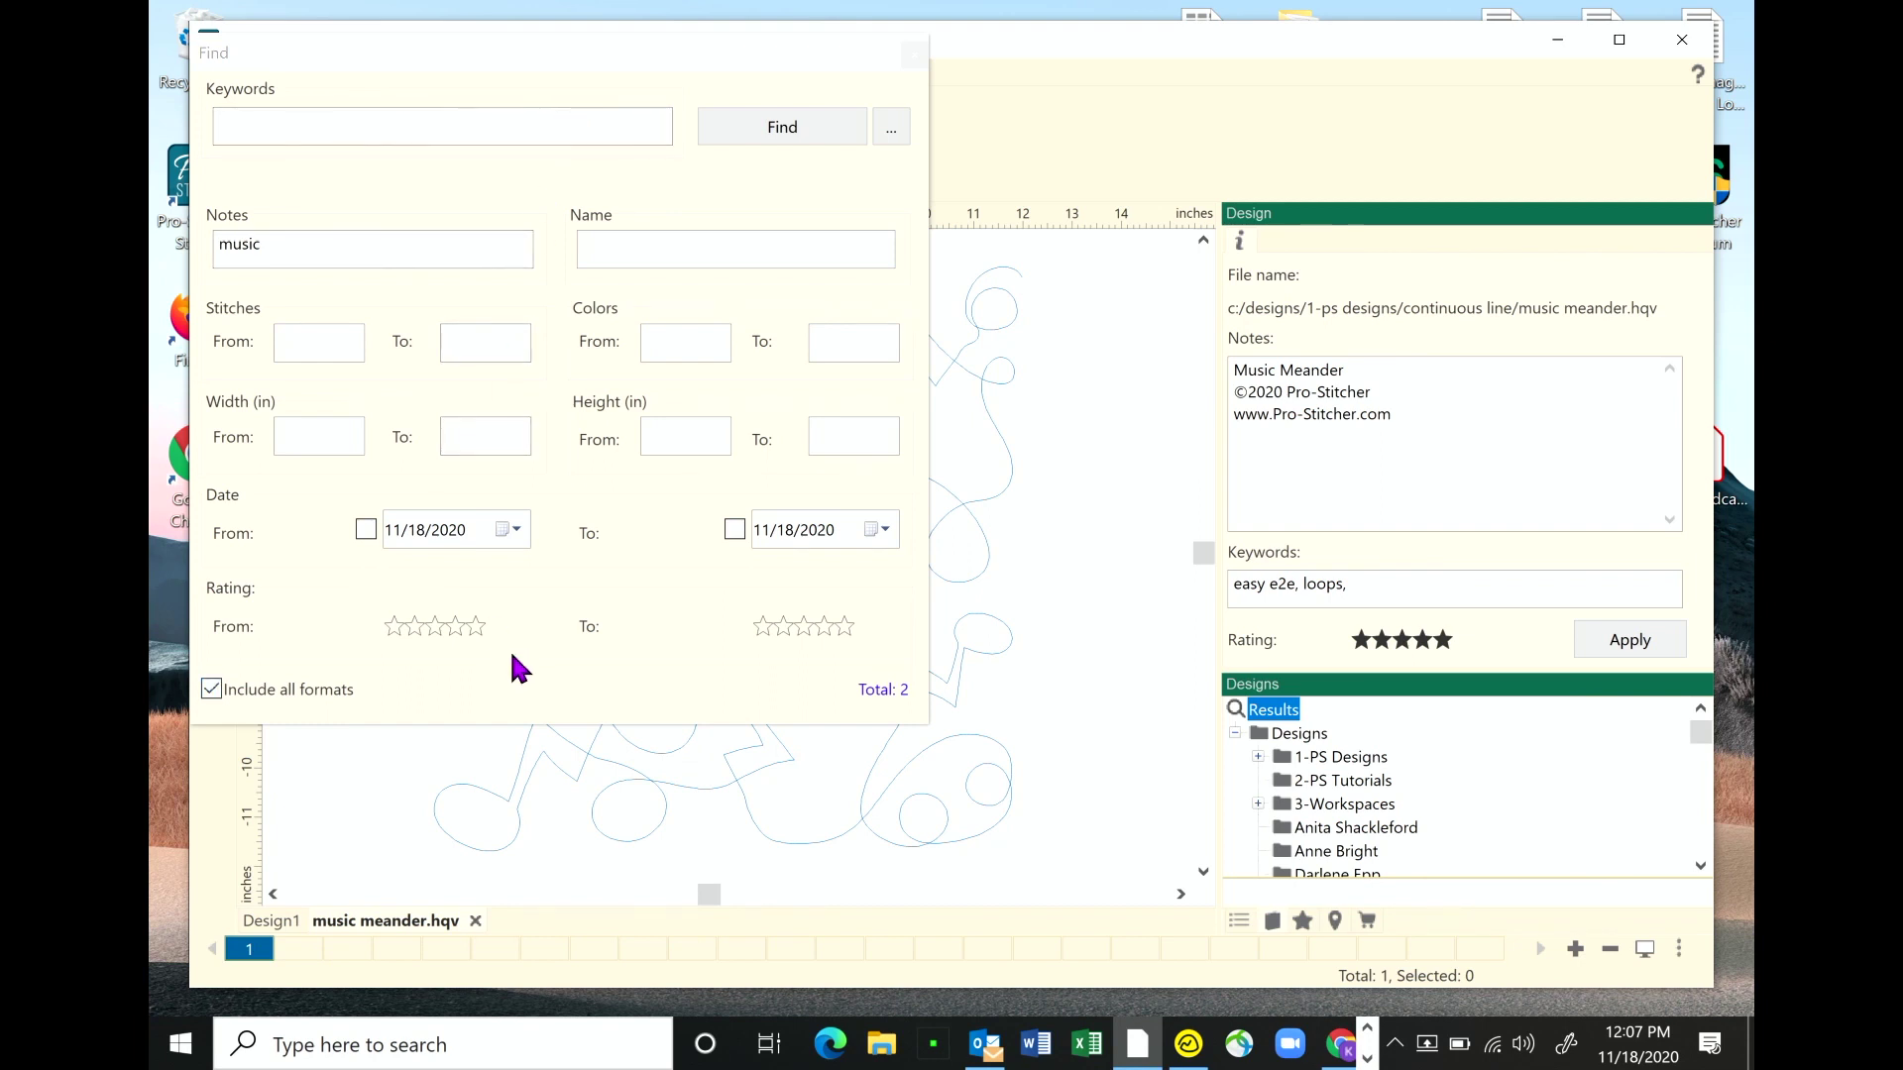
# - Set the rating range to one through five stars and rerun the search, leaving 1 match
pyautogui.click(393, 627)
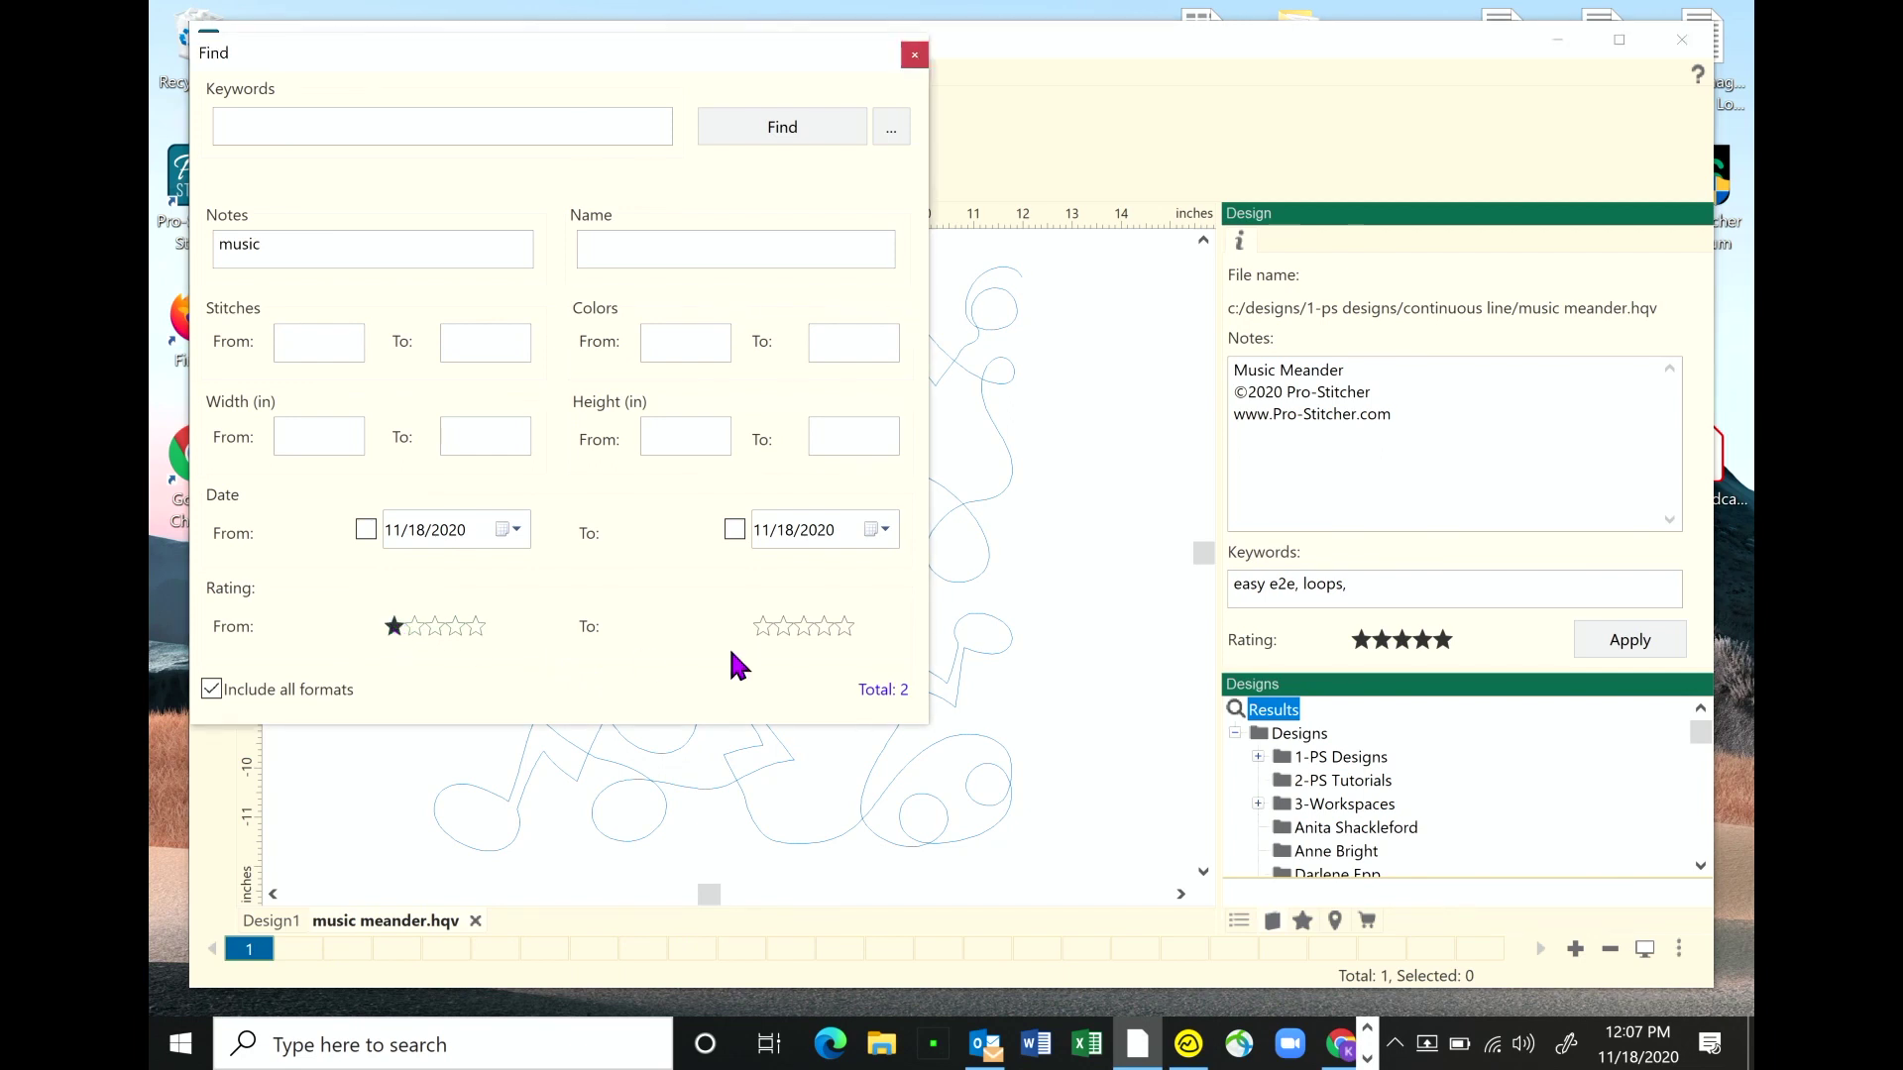
pyautogui.click(845, 627)
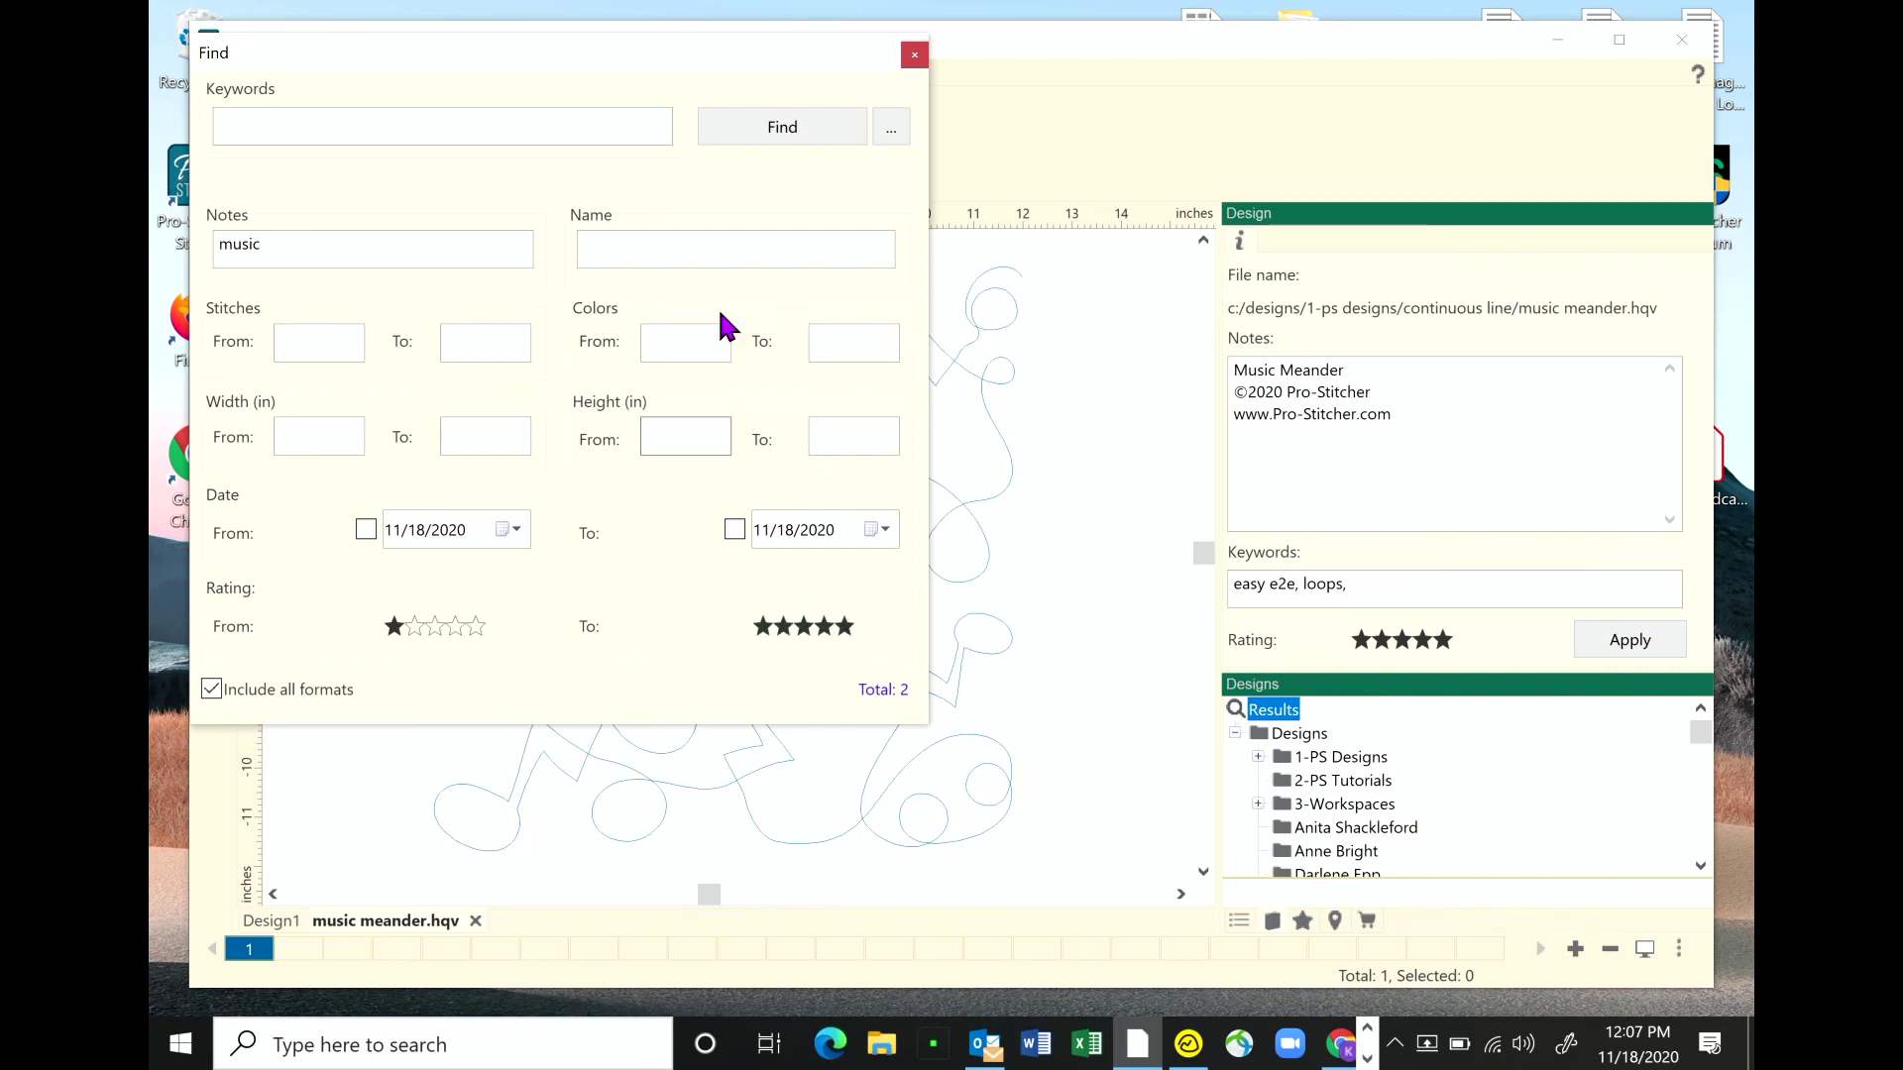
pyautogui.click(785, 128)
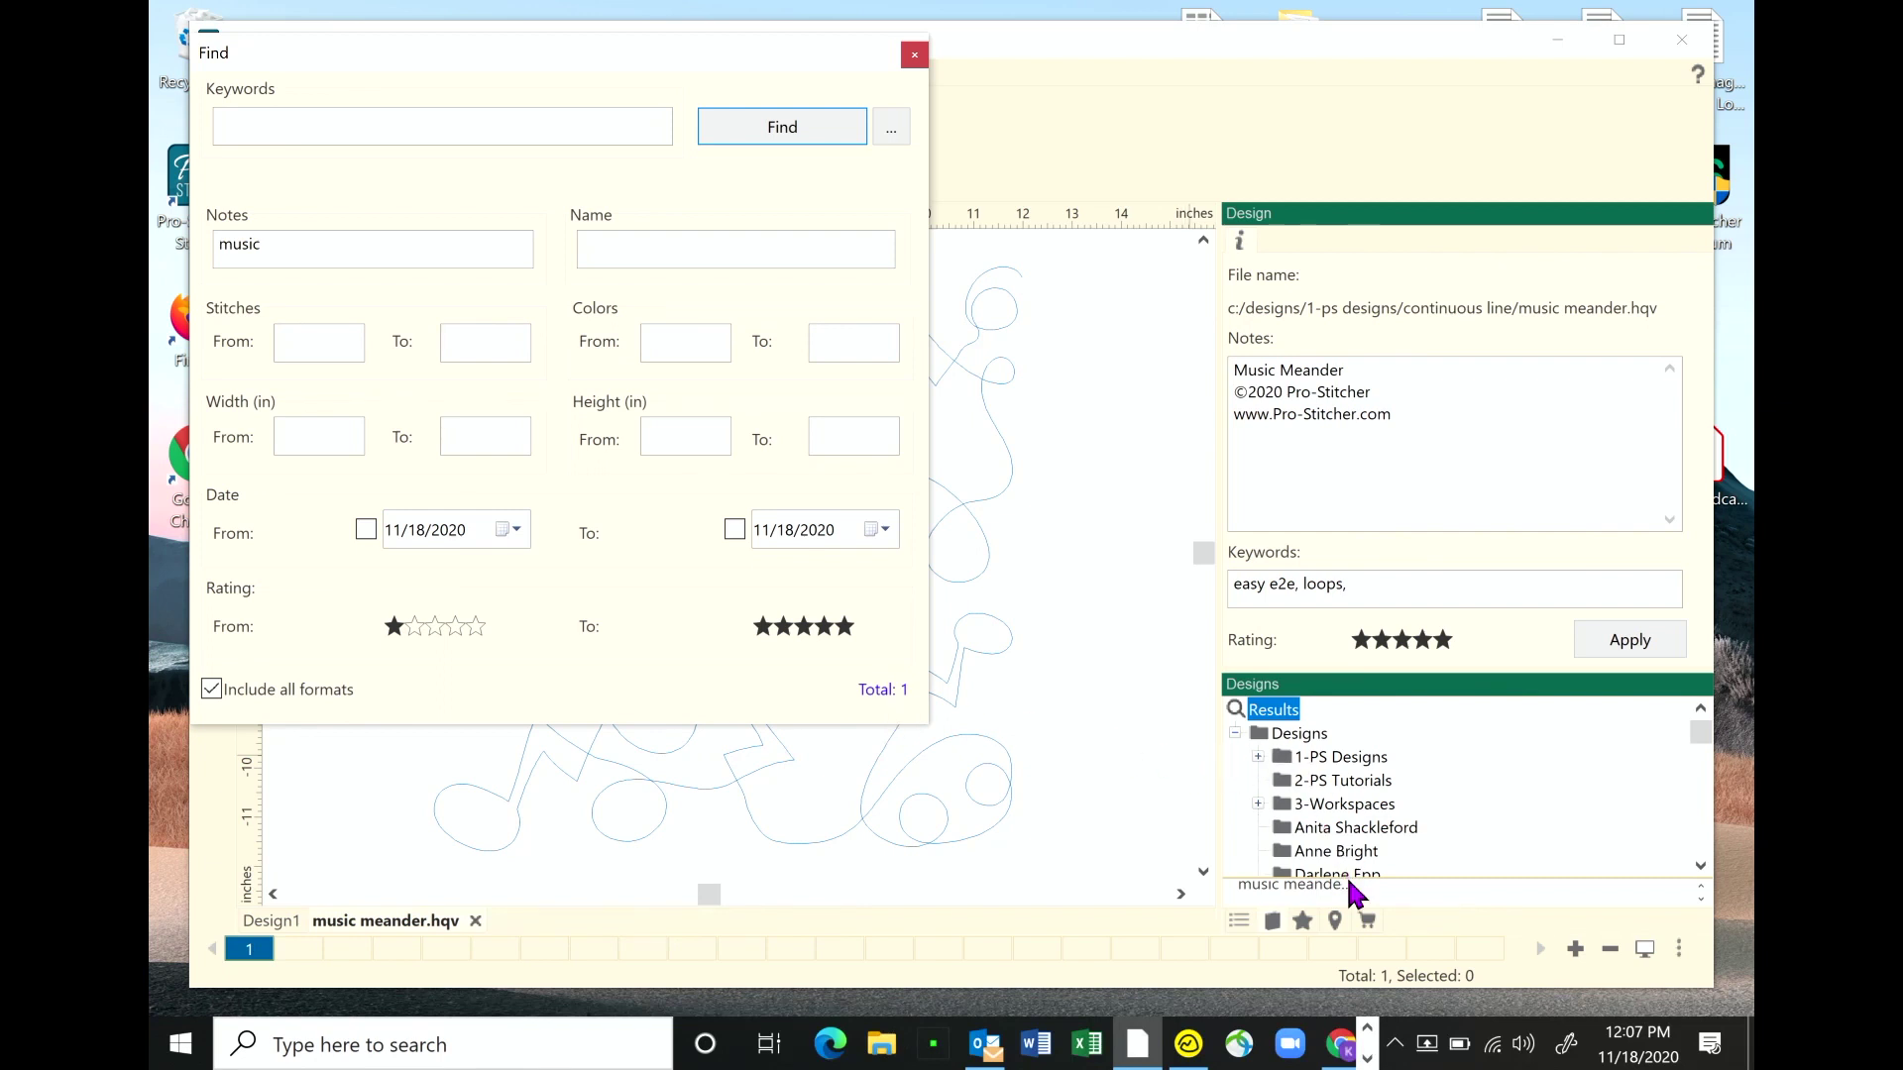
# - Enlarge the Results area, select music meander.hqv, and close the Find window
pyautogui.moveTo(1399, 876); pyautogui.dragTo(1401, 730)
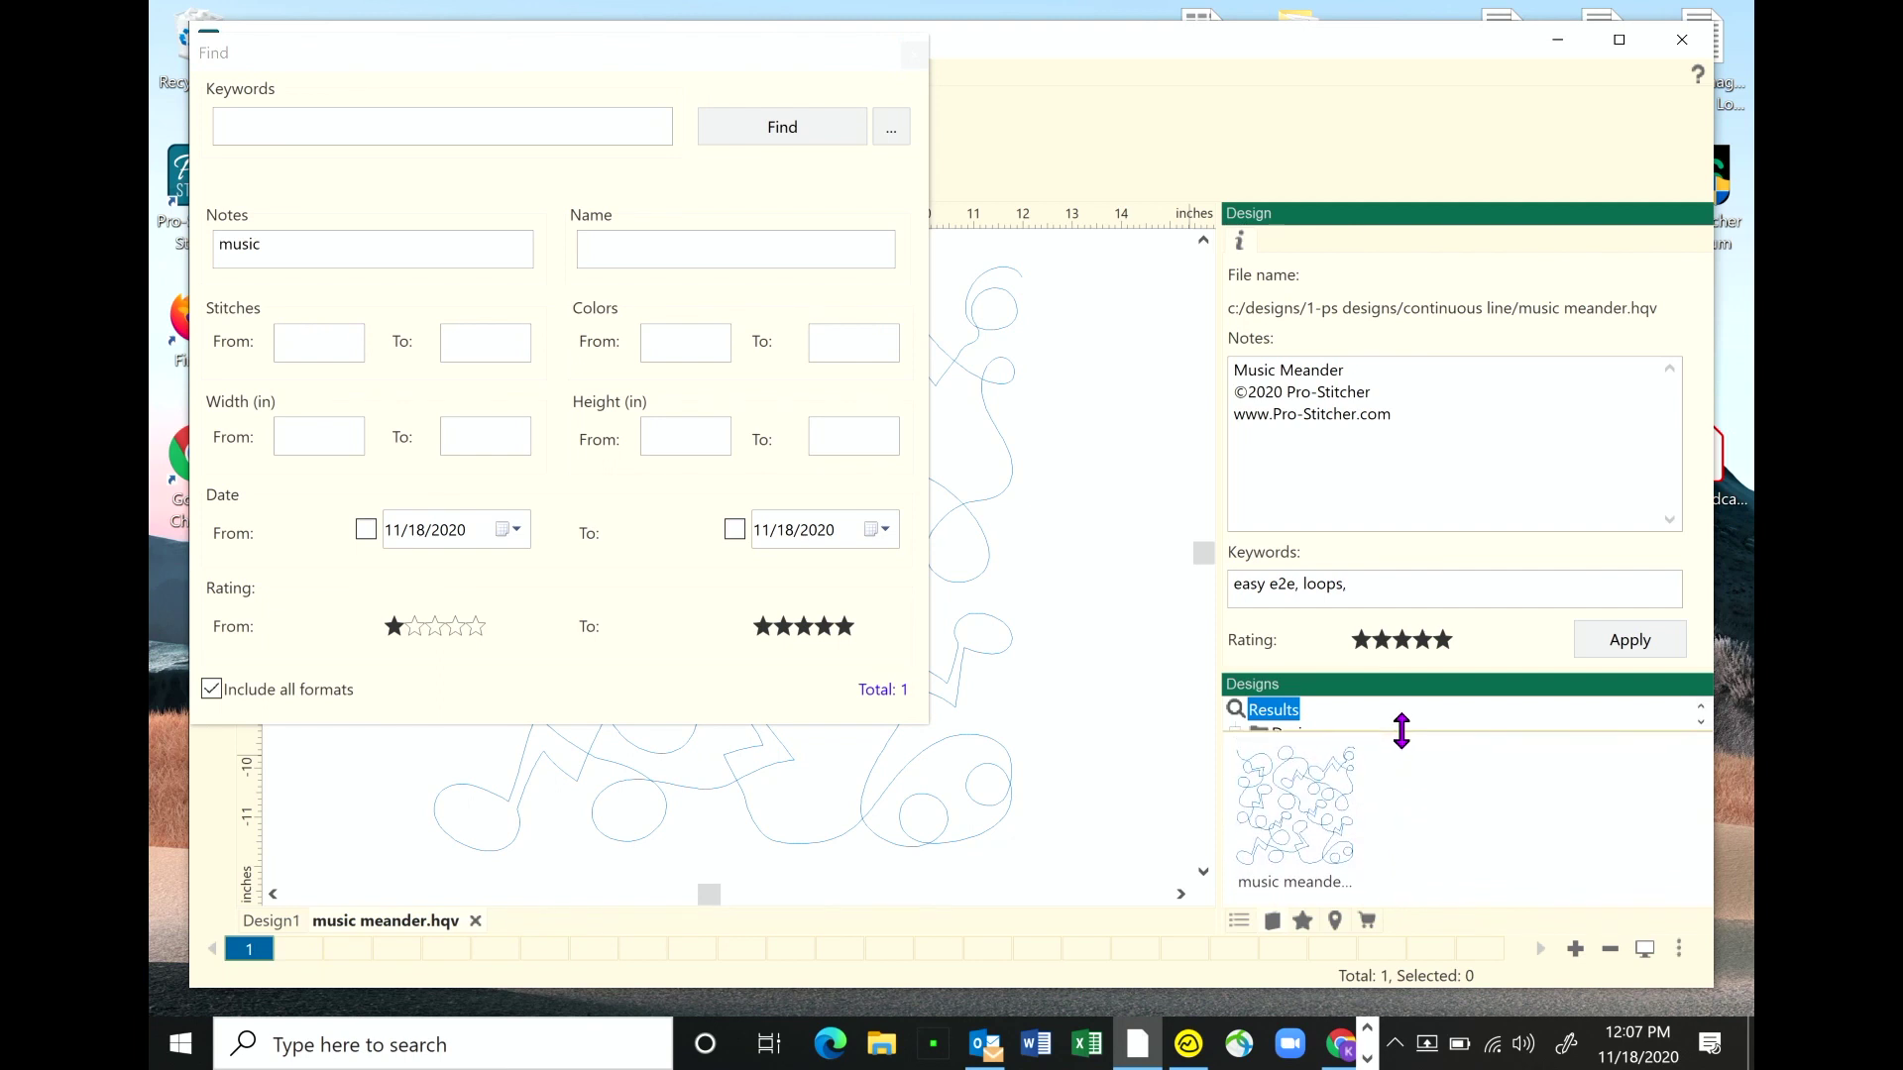
pyautogui.click(1295, 812)
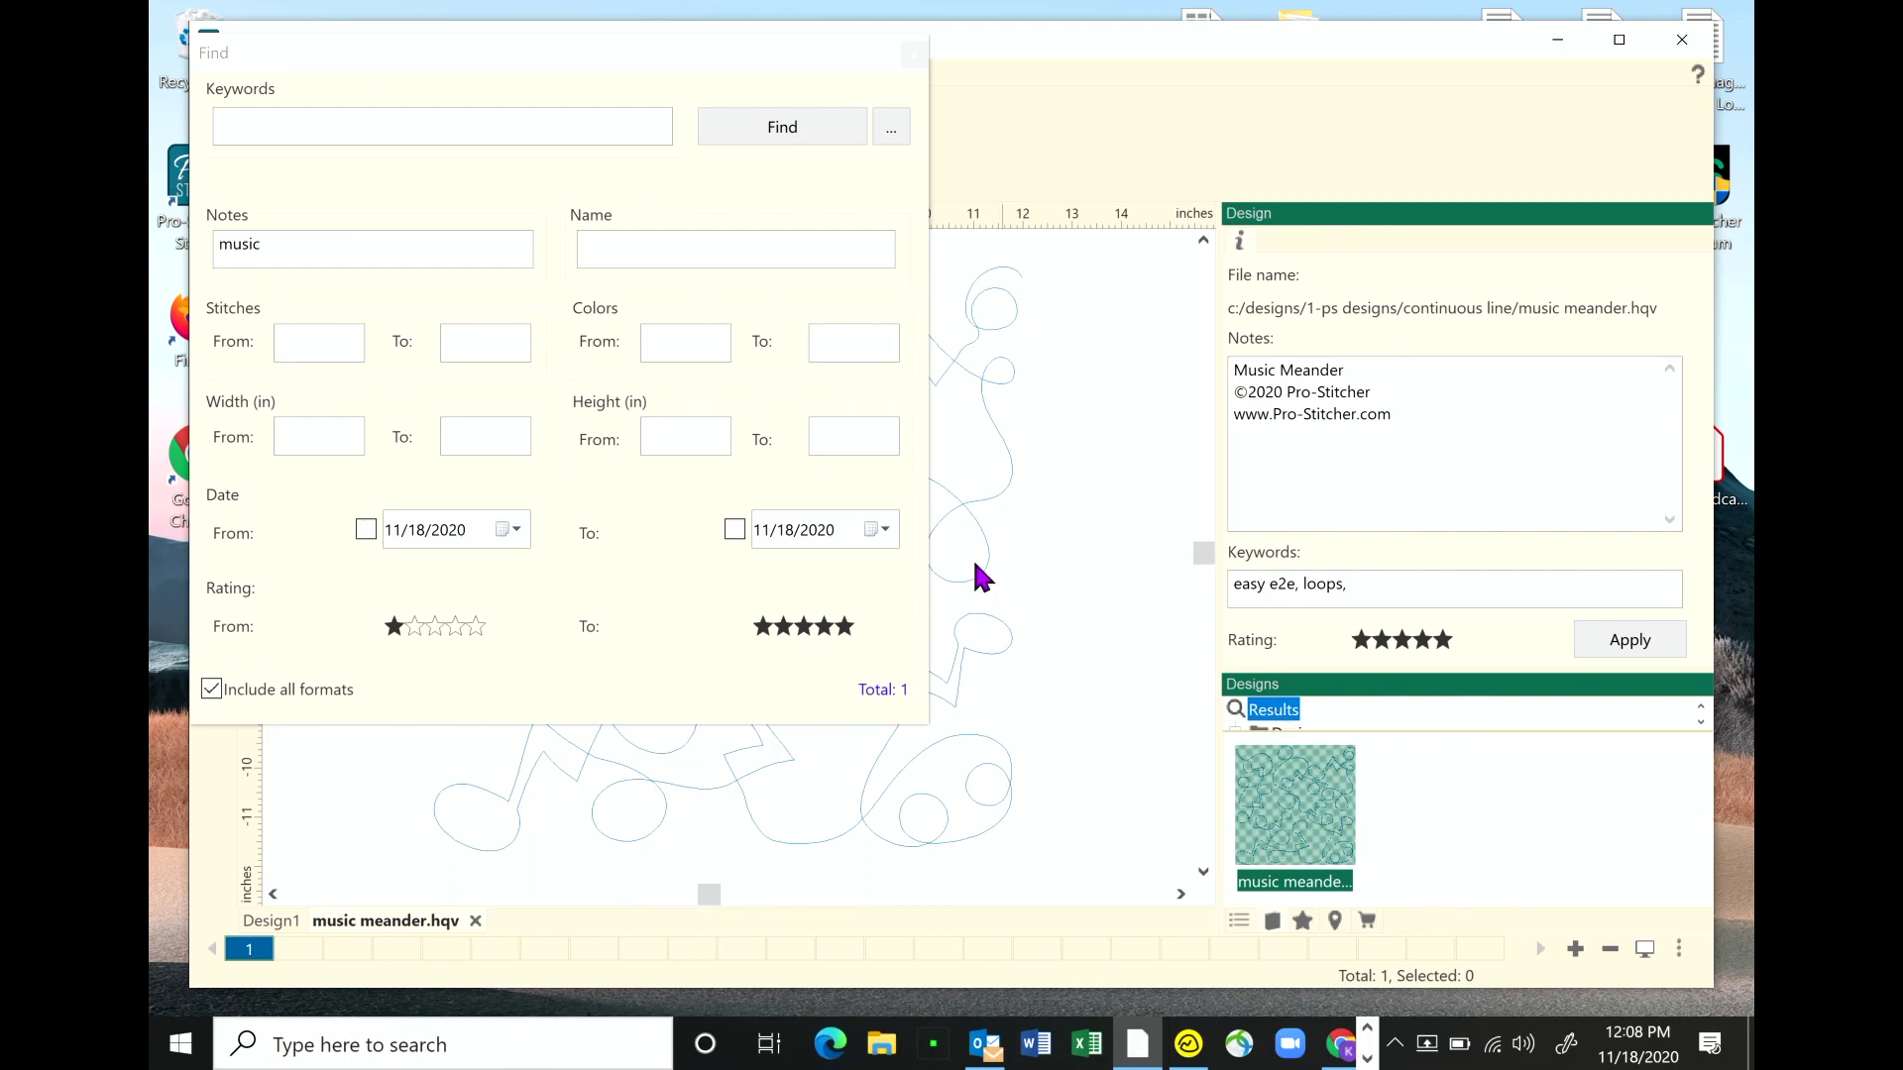
pyautogui.click(913, 56)
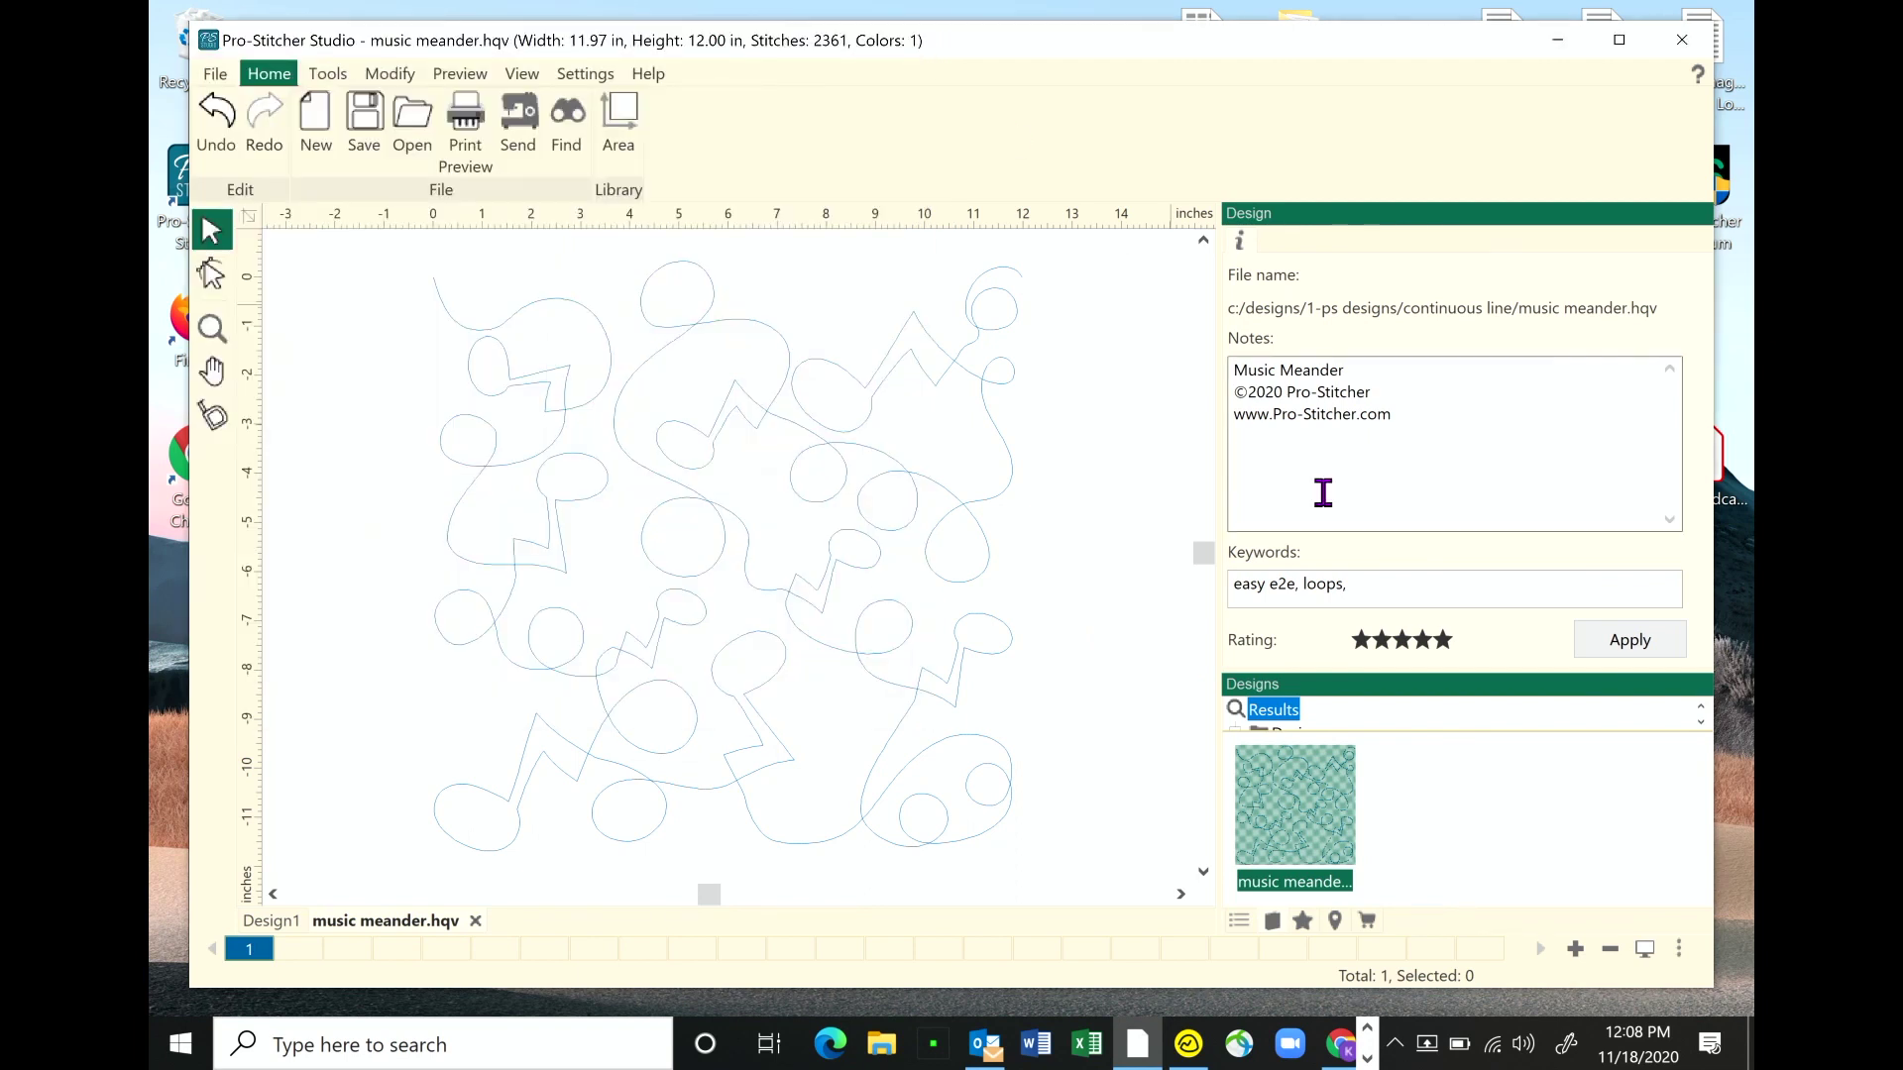
# - Reopen Find with its 'music' notes filter and open the '...' extra search options menu
pyautogui.click(573, 119)
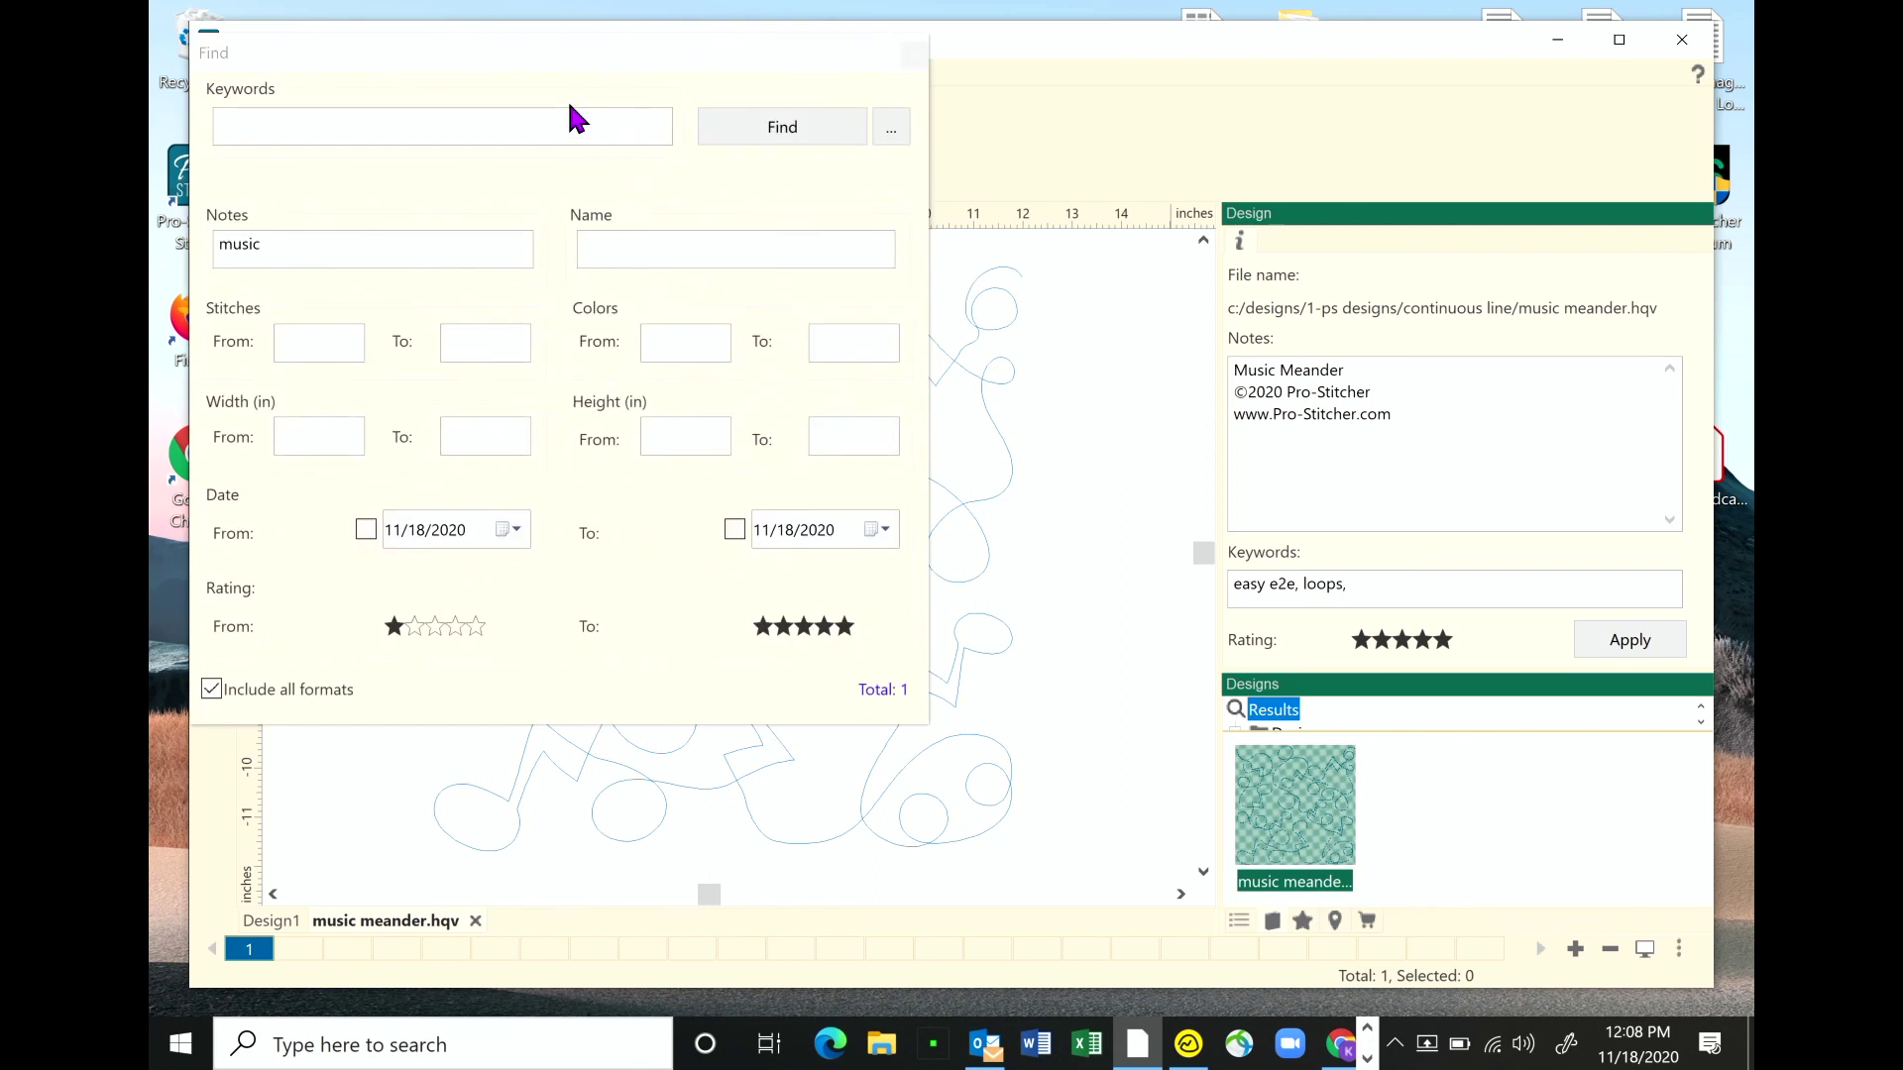
pyautogui.click(298, 244)
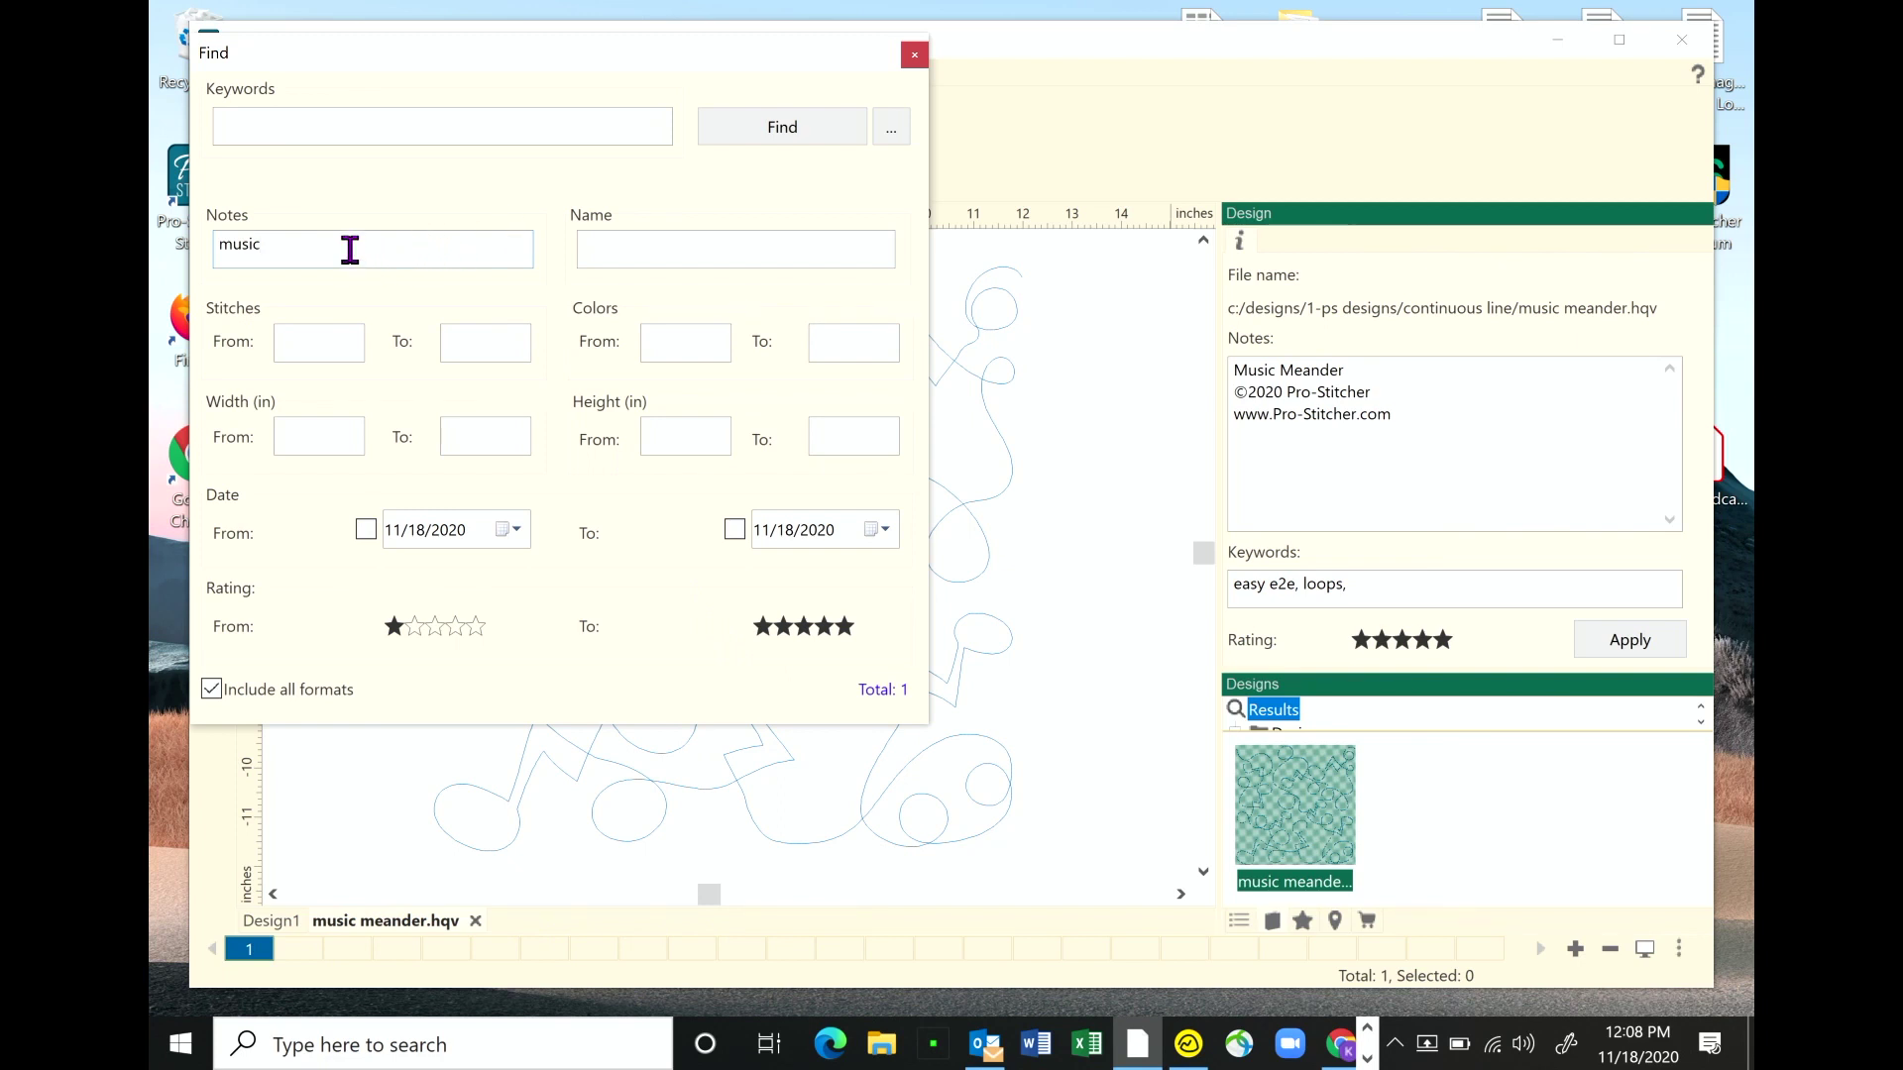
pyautogui.click(892, 129)
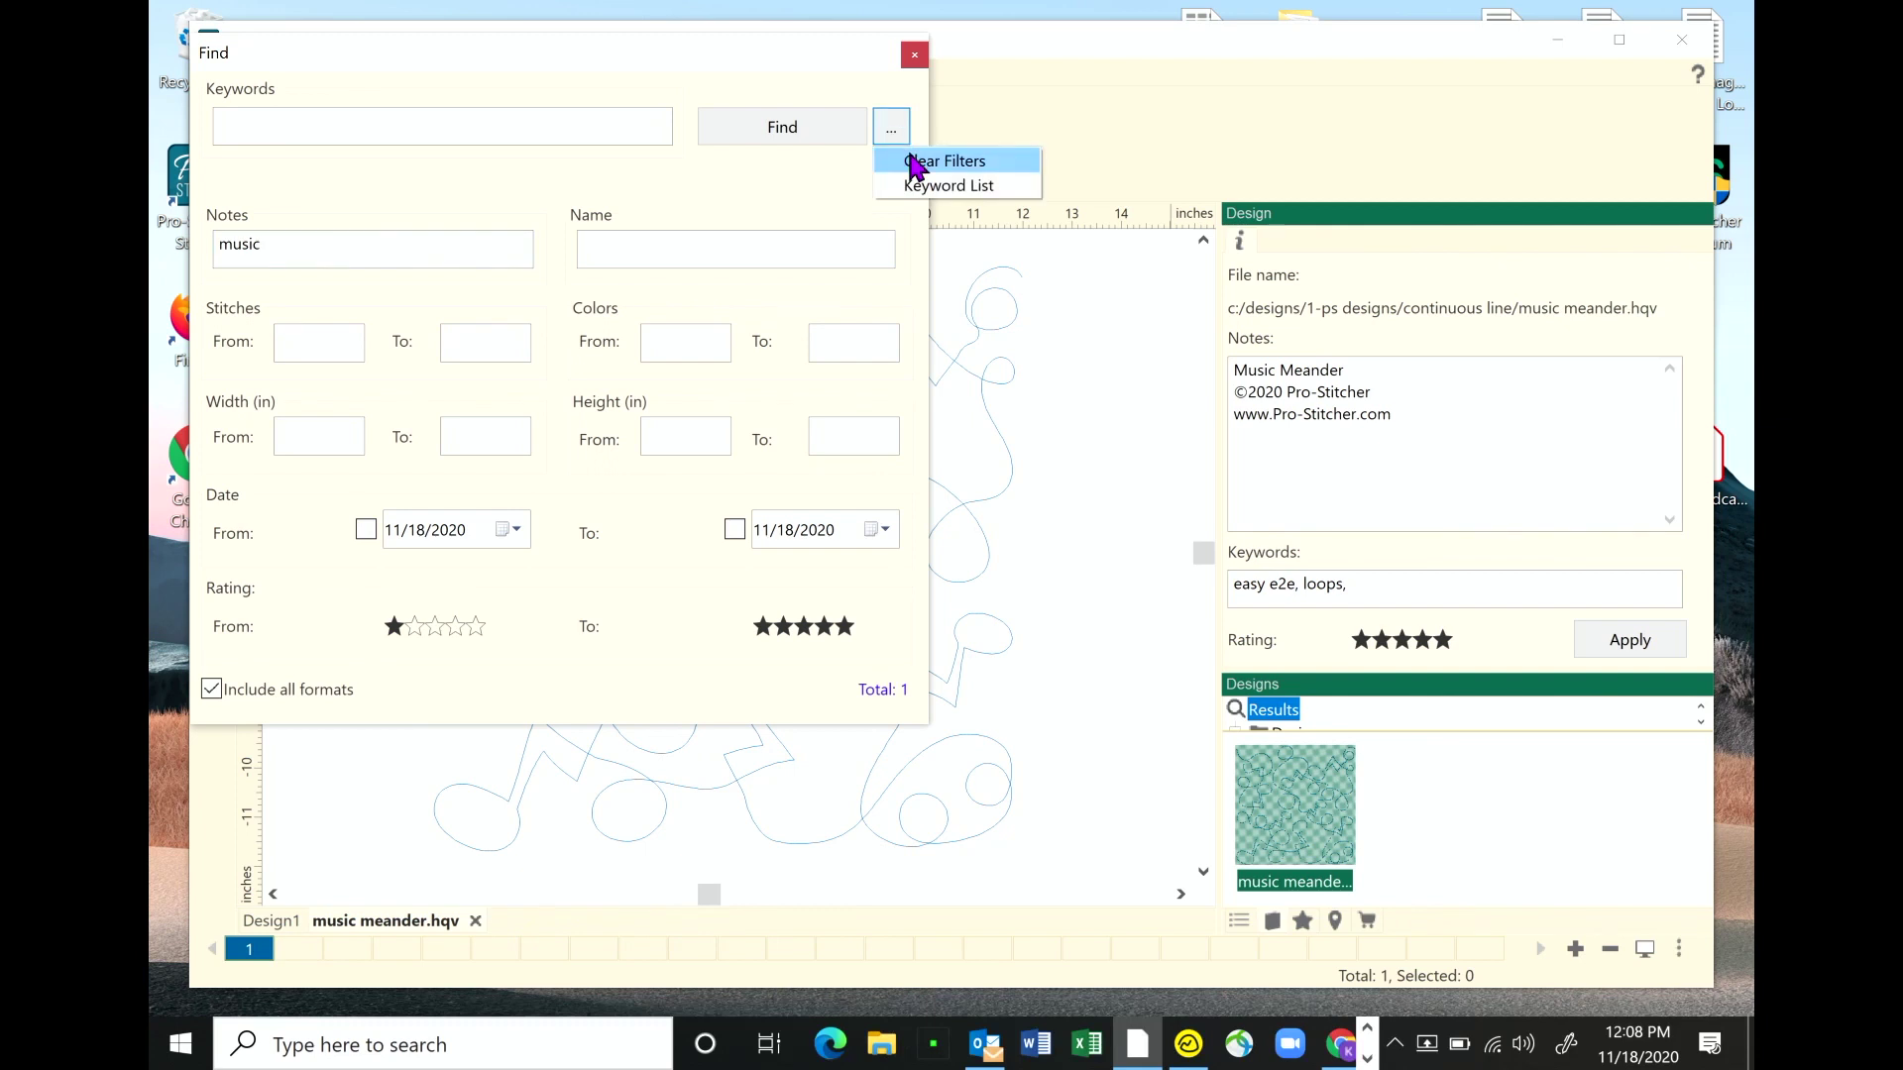
# - Apply Clear Filters to empty the notes and rating filters, then focus the stitch count and height fields
pyautogui.click(912, 163)
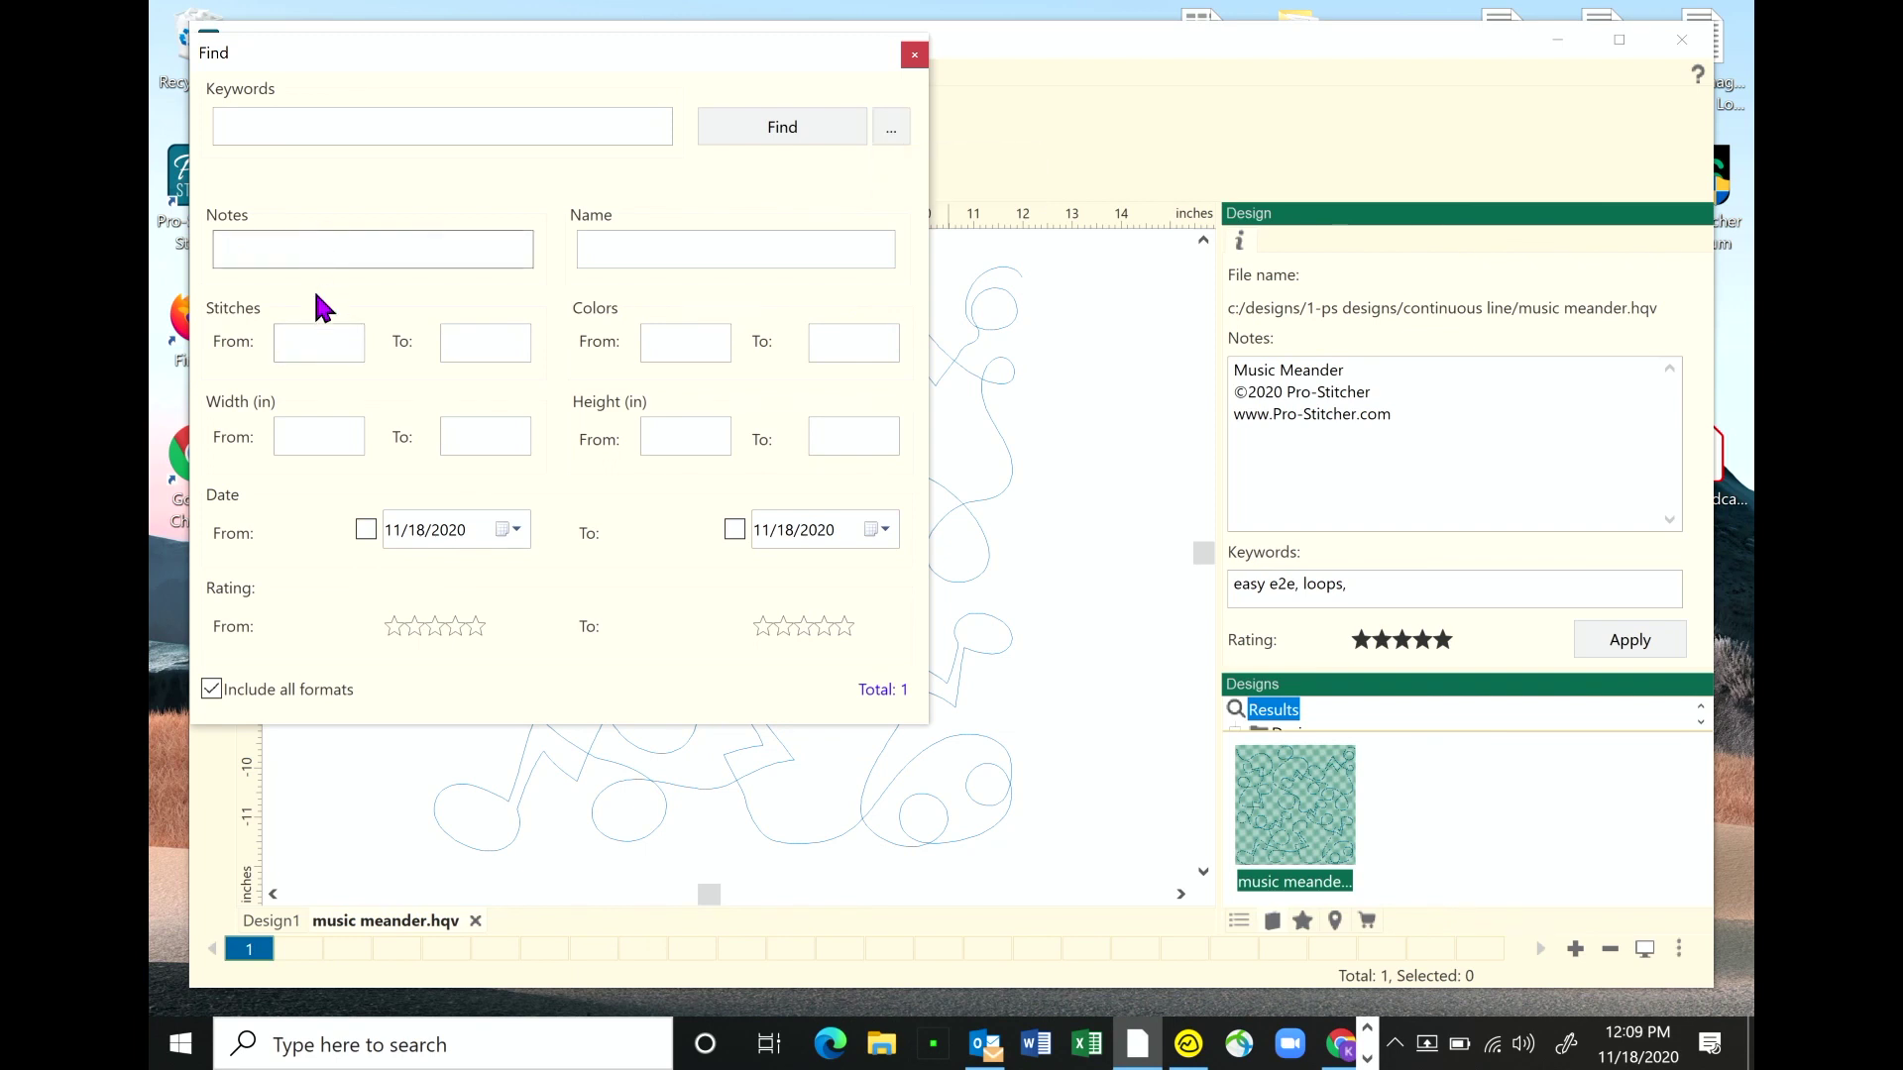
pyautogui.click(317, 343)
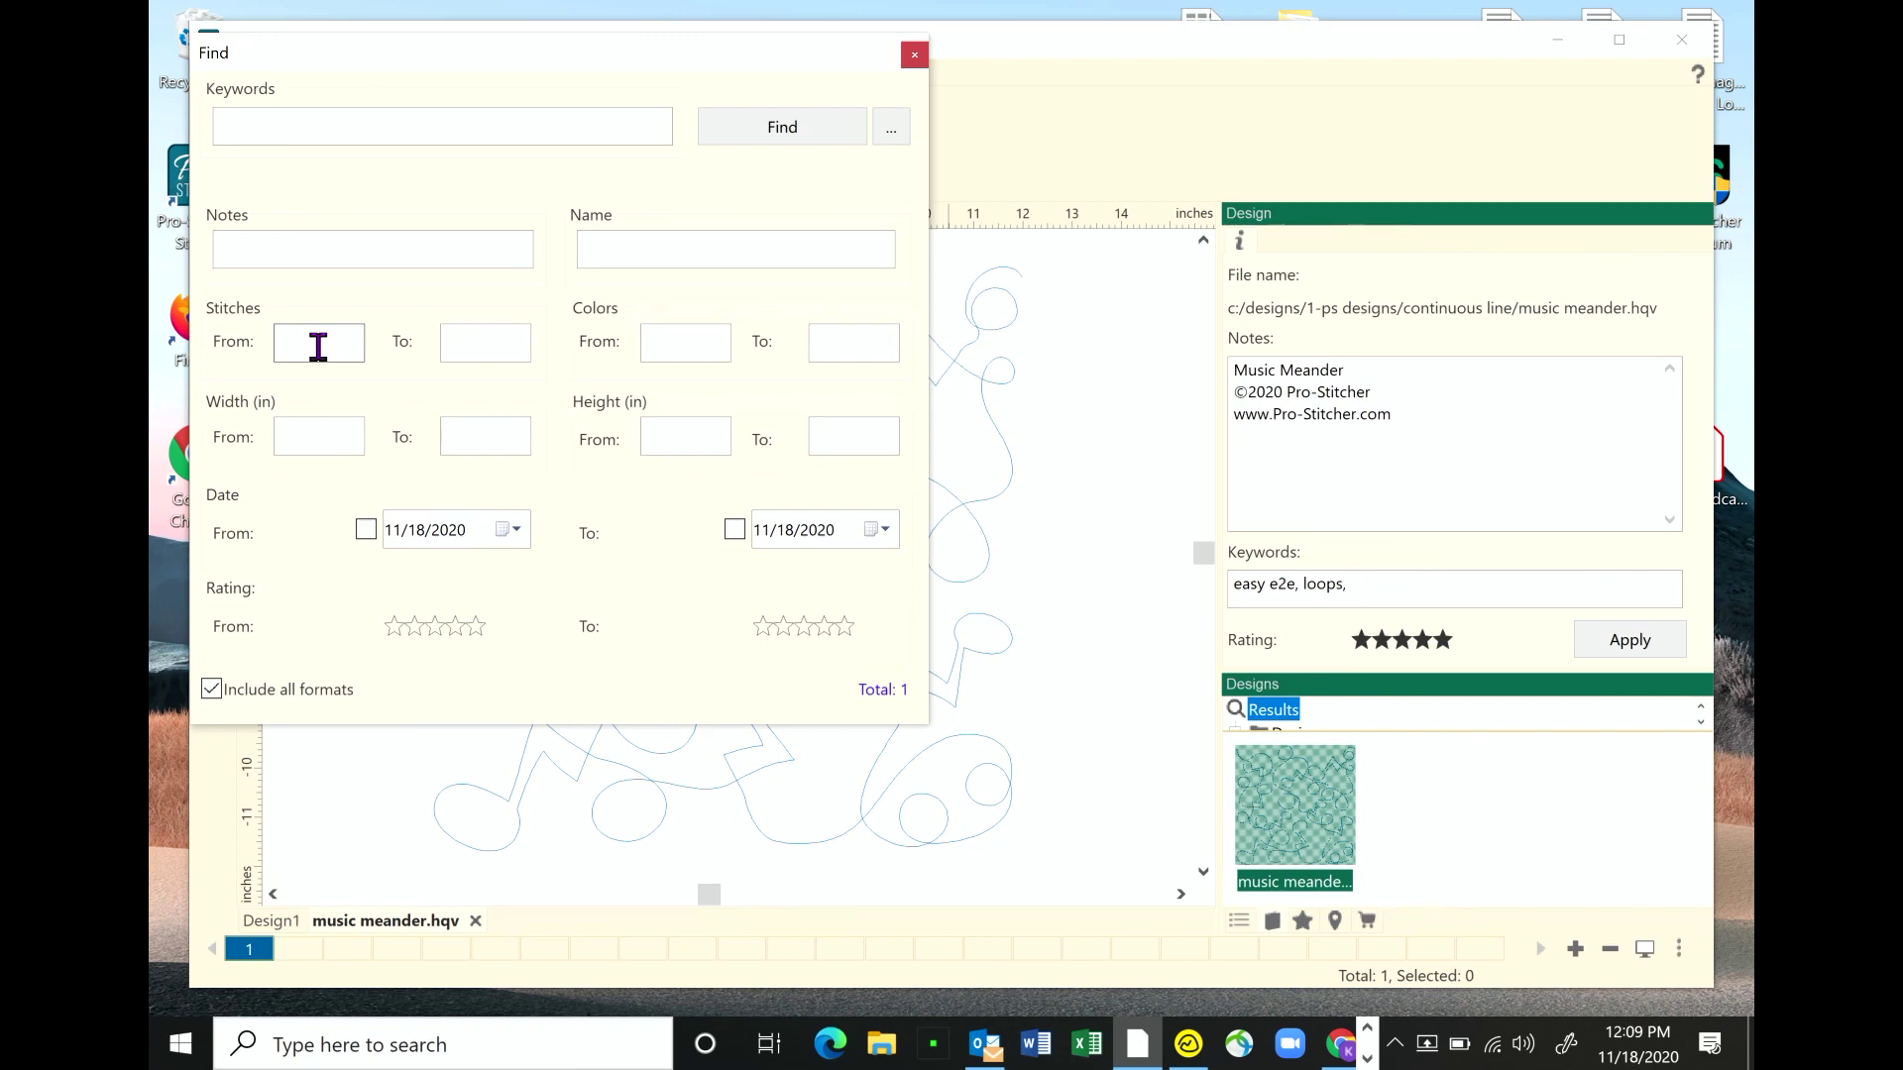
pyautogui.click(500, 354)
pyautogui.click(697, 439)
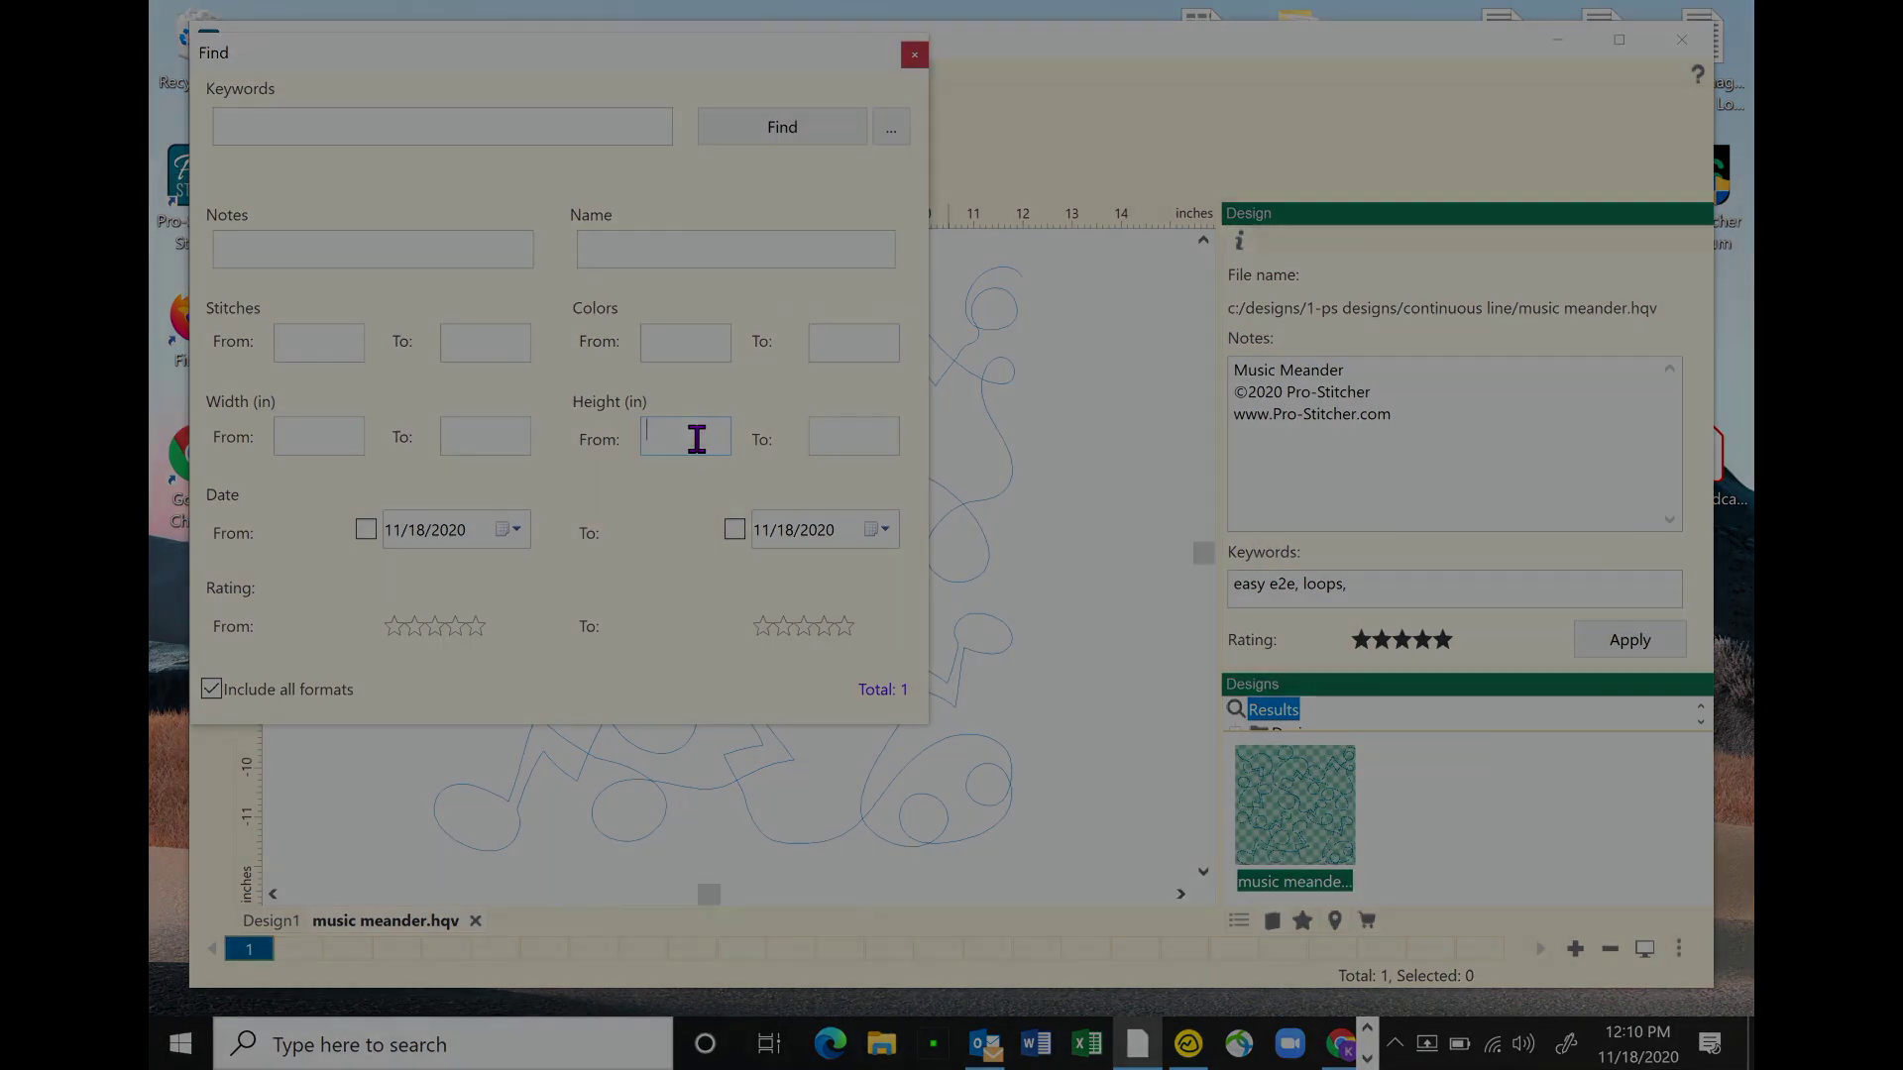